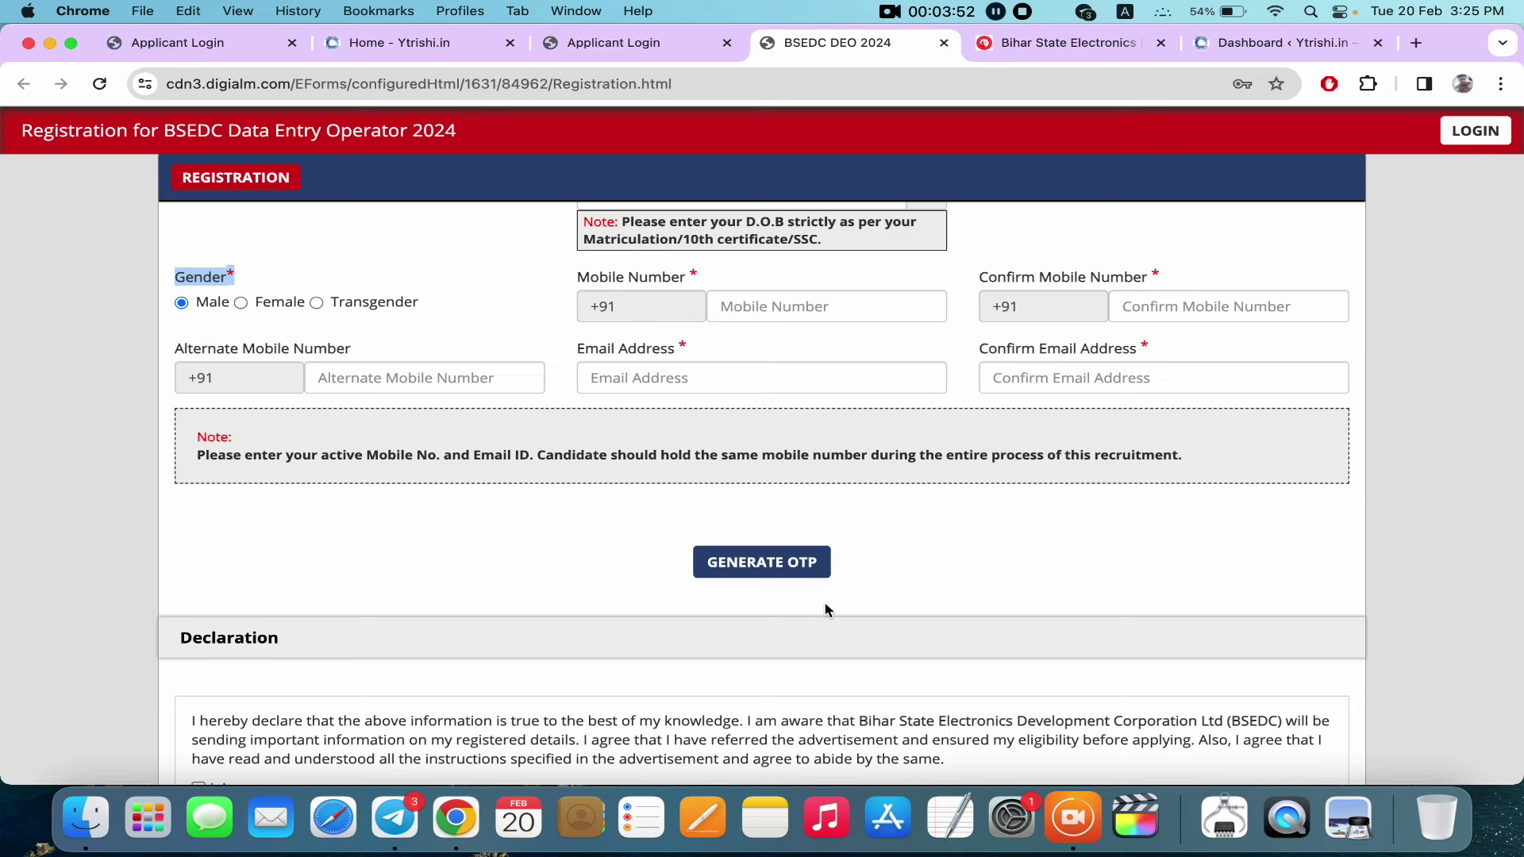
Confirm the entered registration values in the verification table, including name change, date of birth, gender, last name and mobile number
scroll(825, 609, "down", 2)
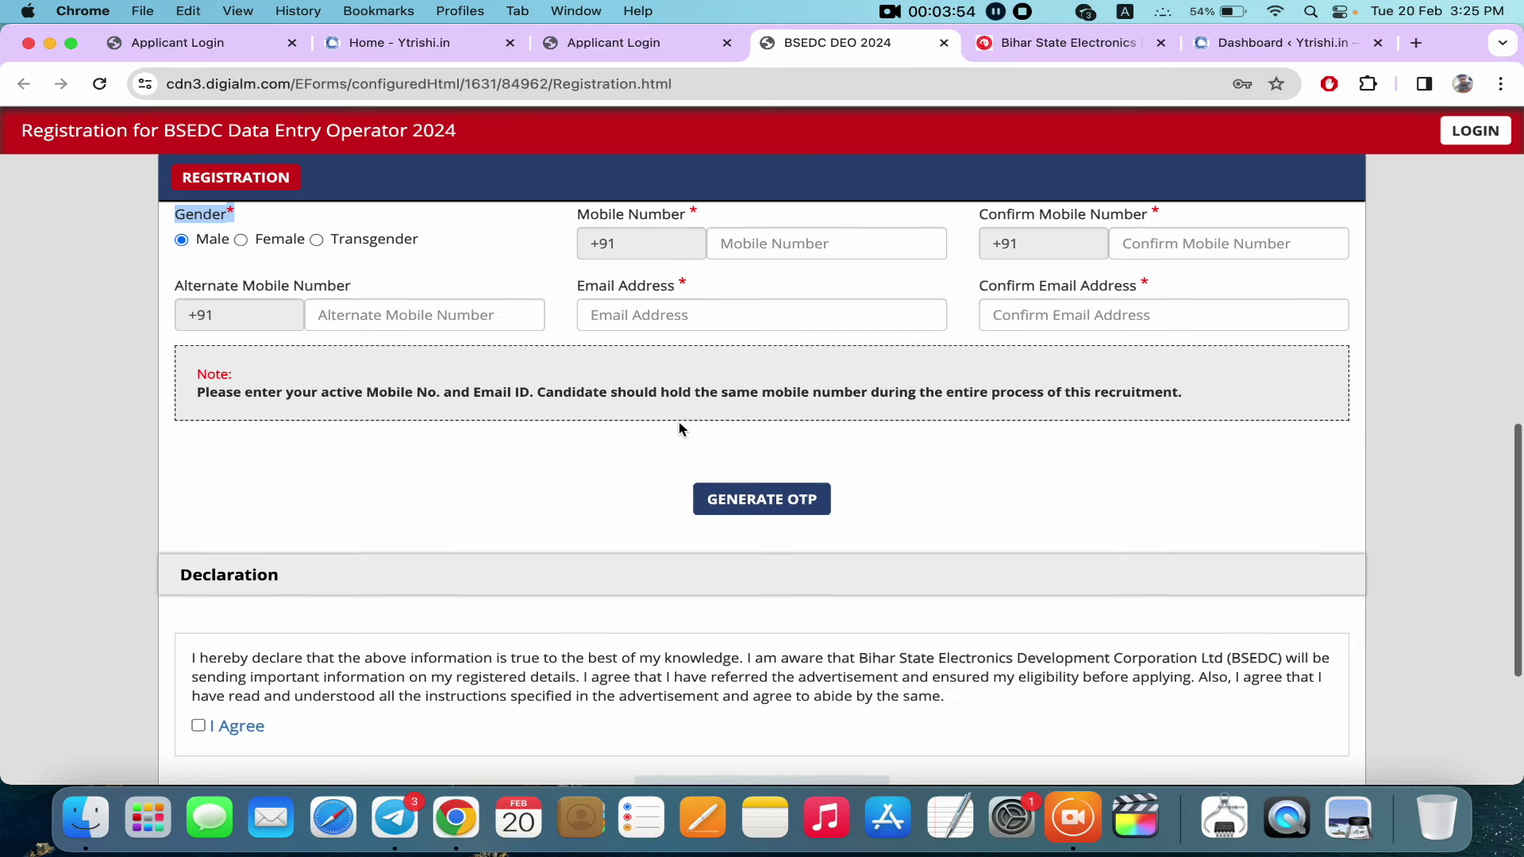
scroll(611, 618, "down", 4)
scroll(611, 618, "down", 1)
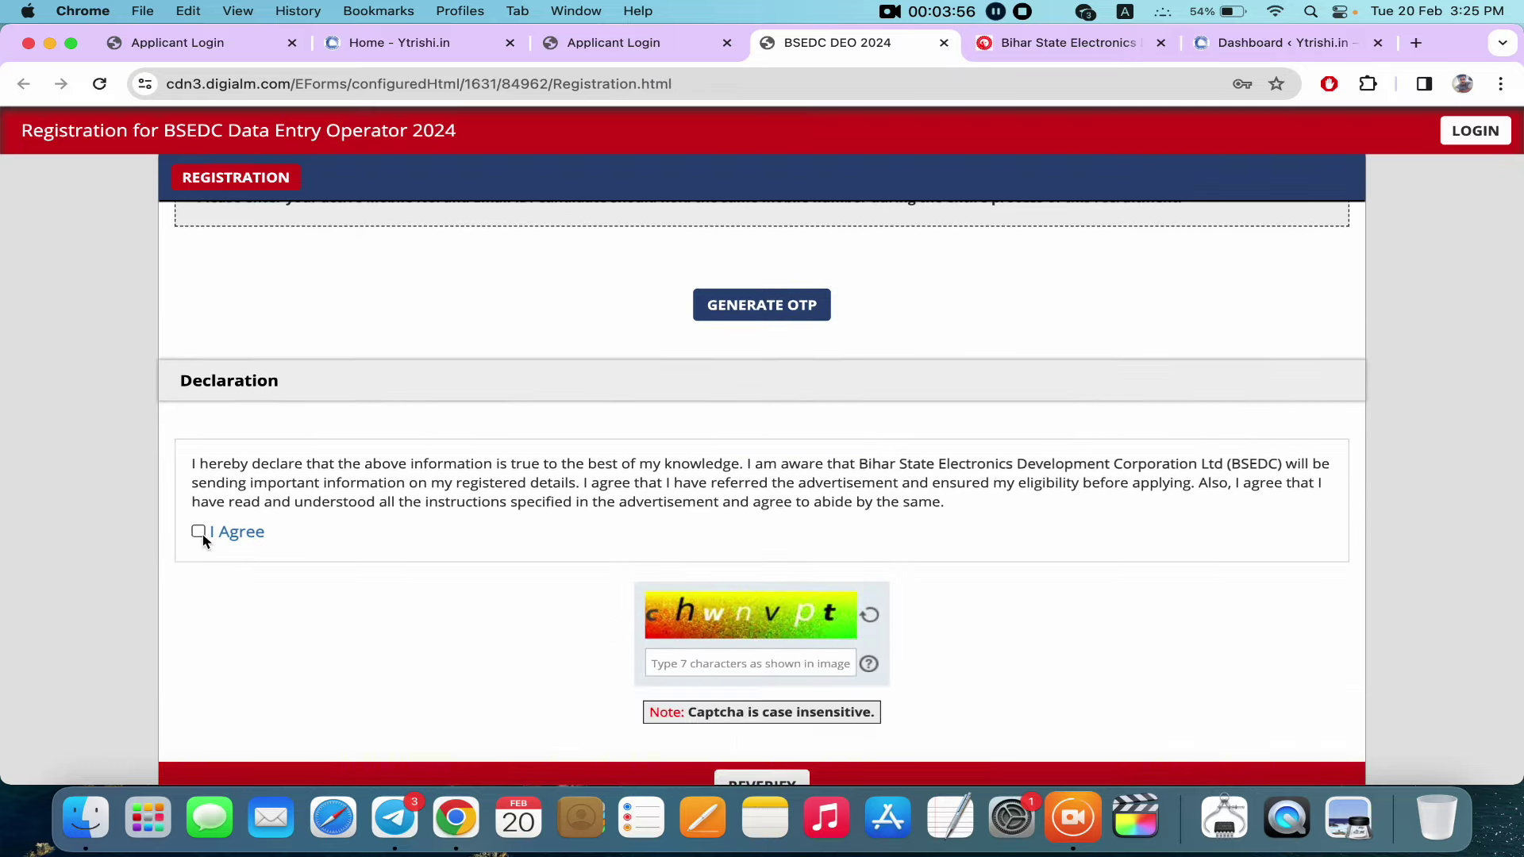
scroll(504, 545, "down", 2)
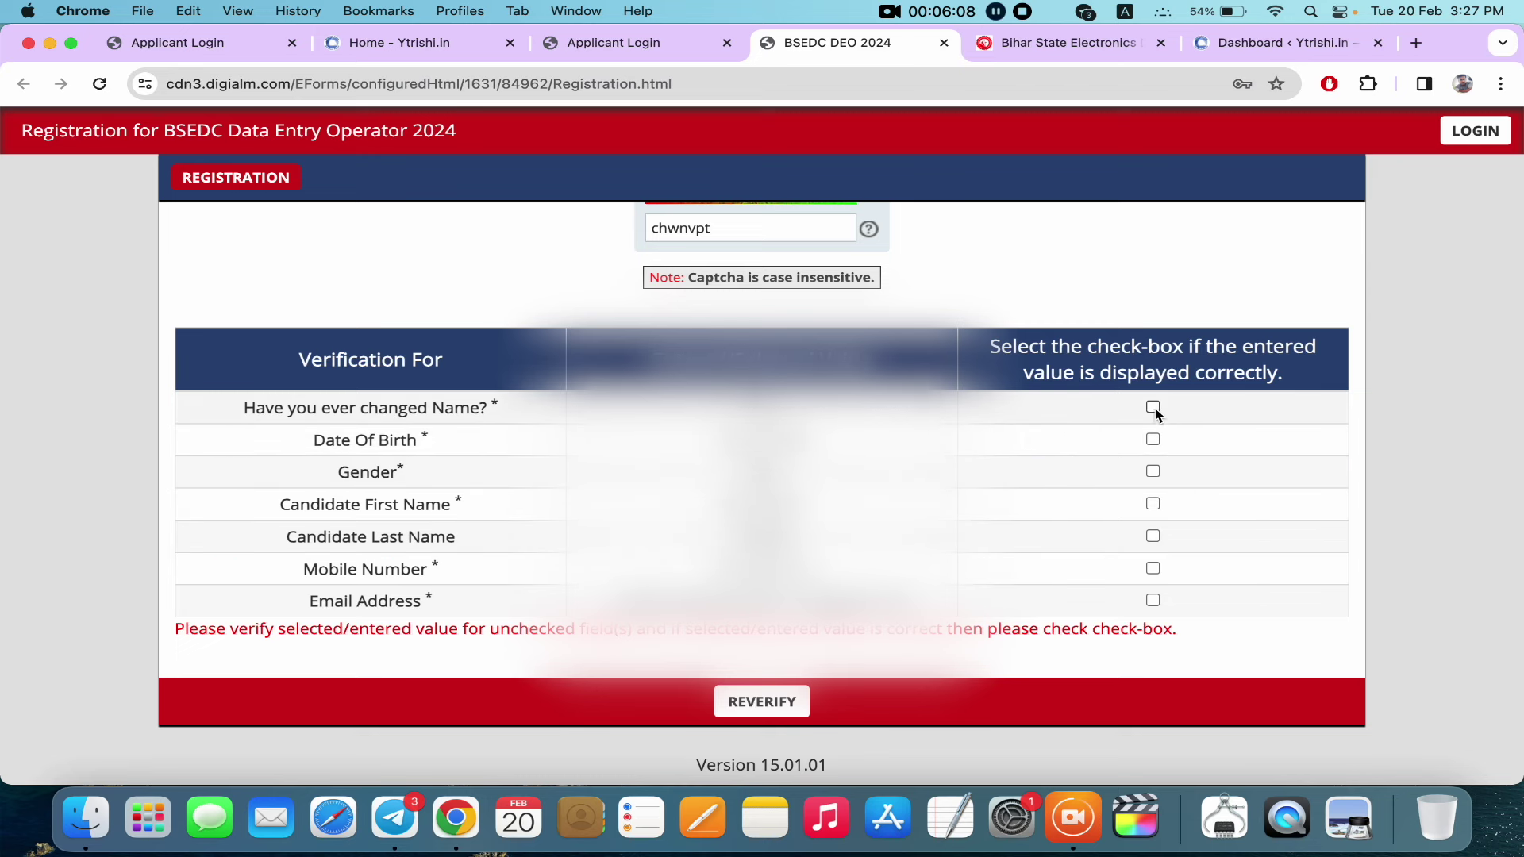
left_click(1155, 441)
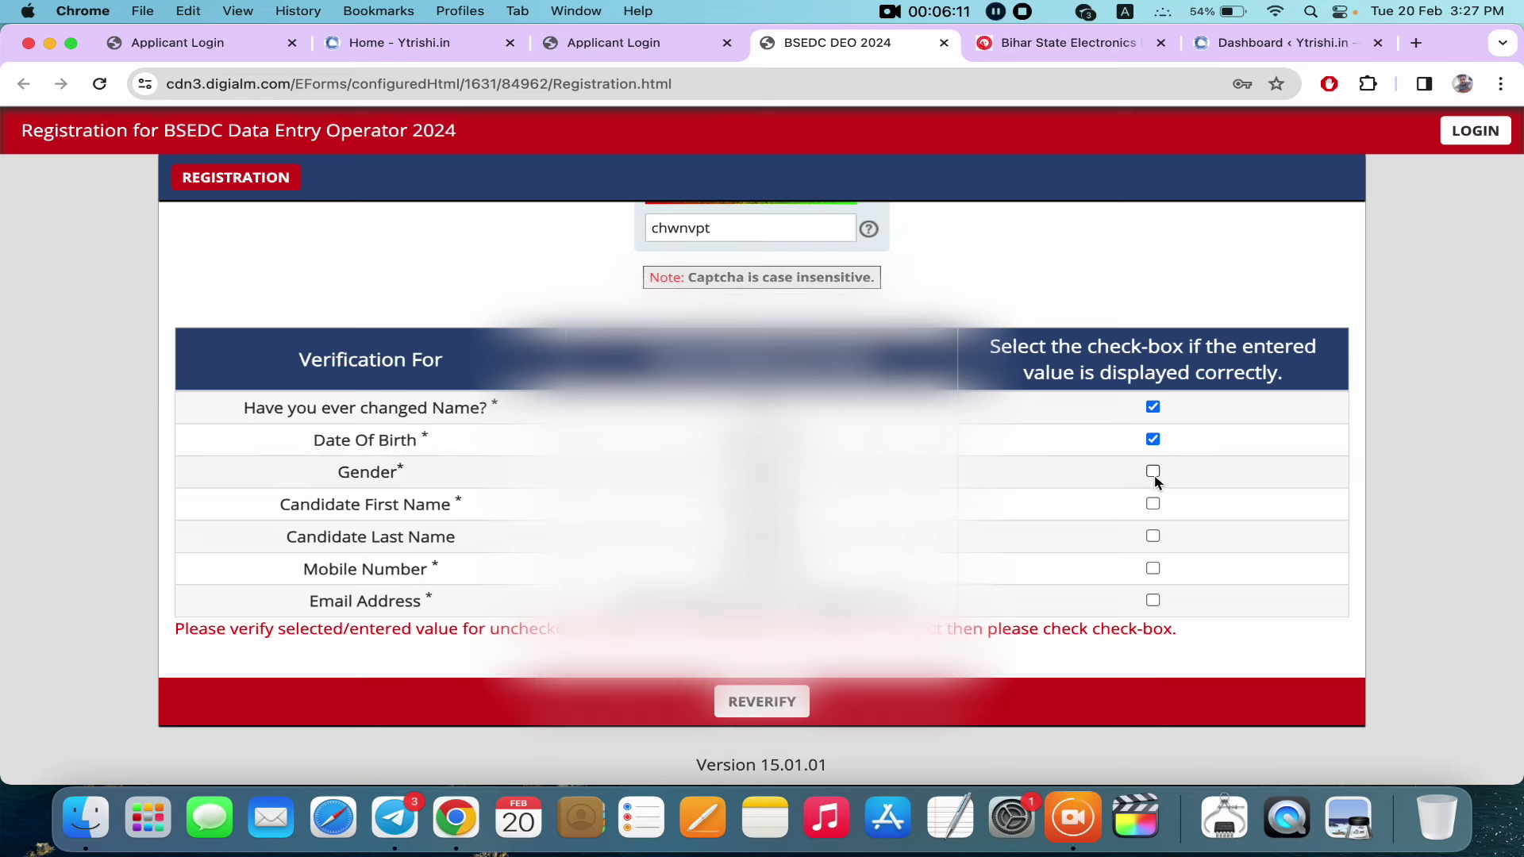
left_click(1153, 473)
left_click(1153, 536)
left_click(1152, 569)
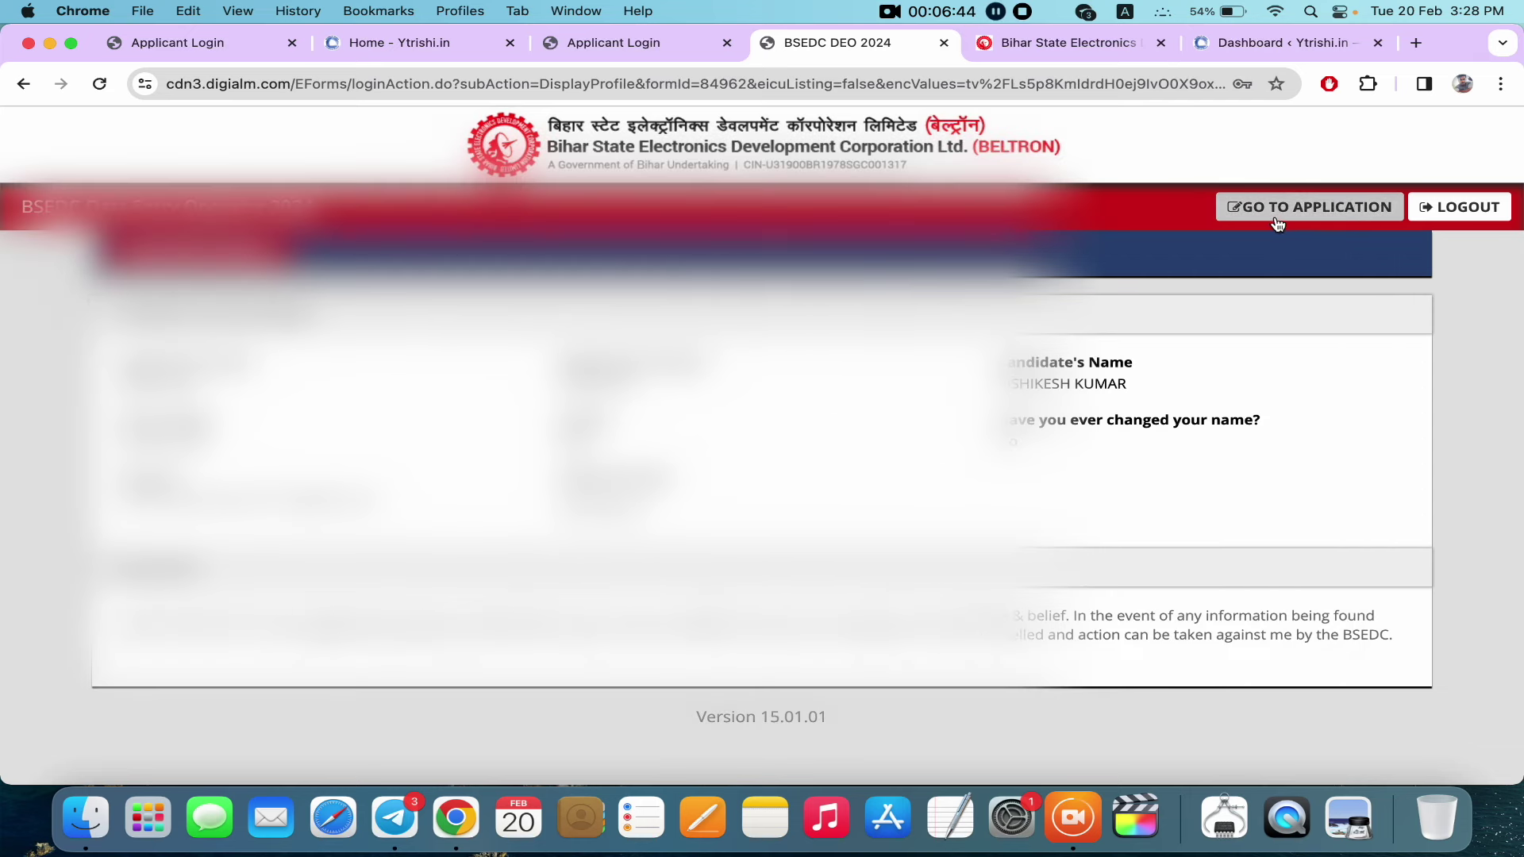
Open the application form from the candidate profile and dismiss the initial dialog
left_click(1278, 216)
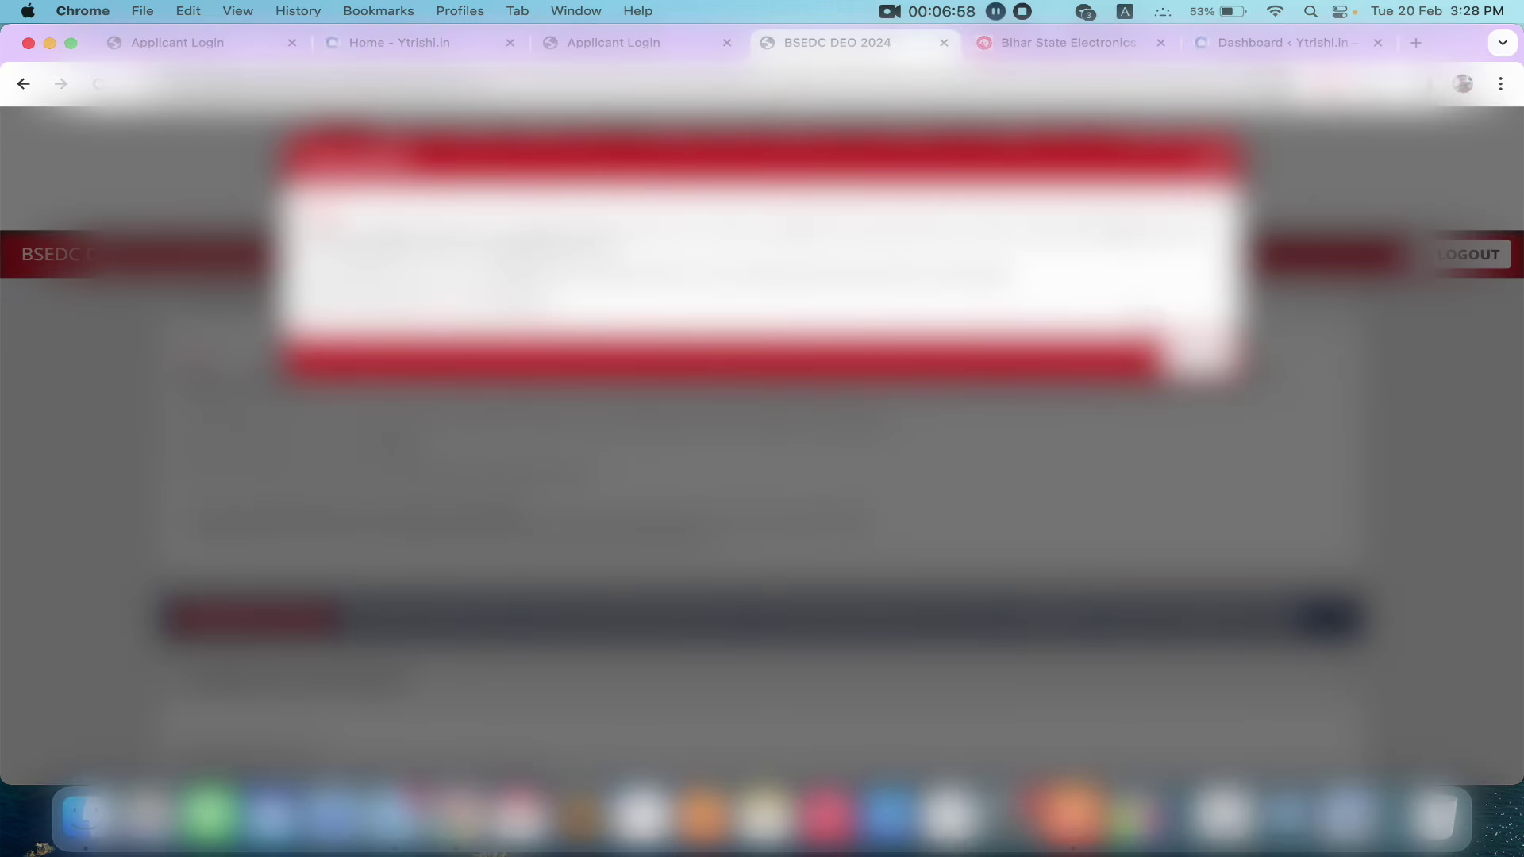
left_click(1198, 361)
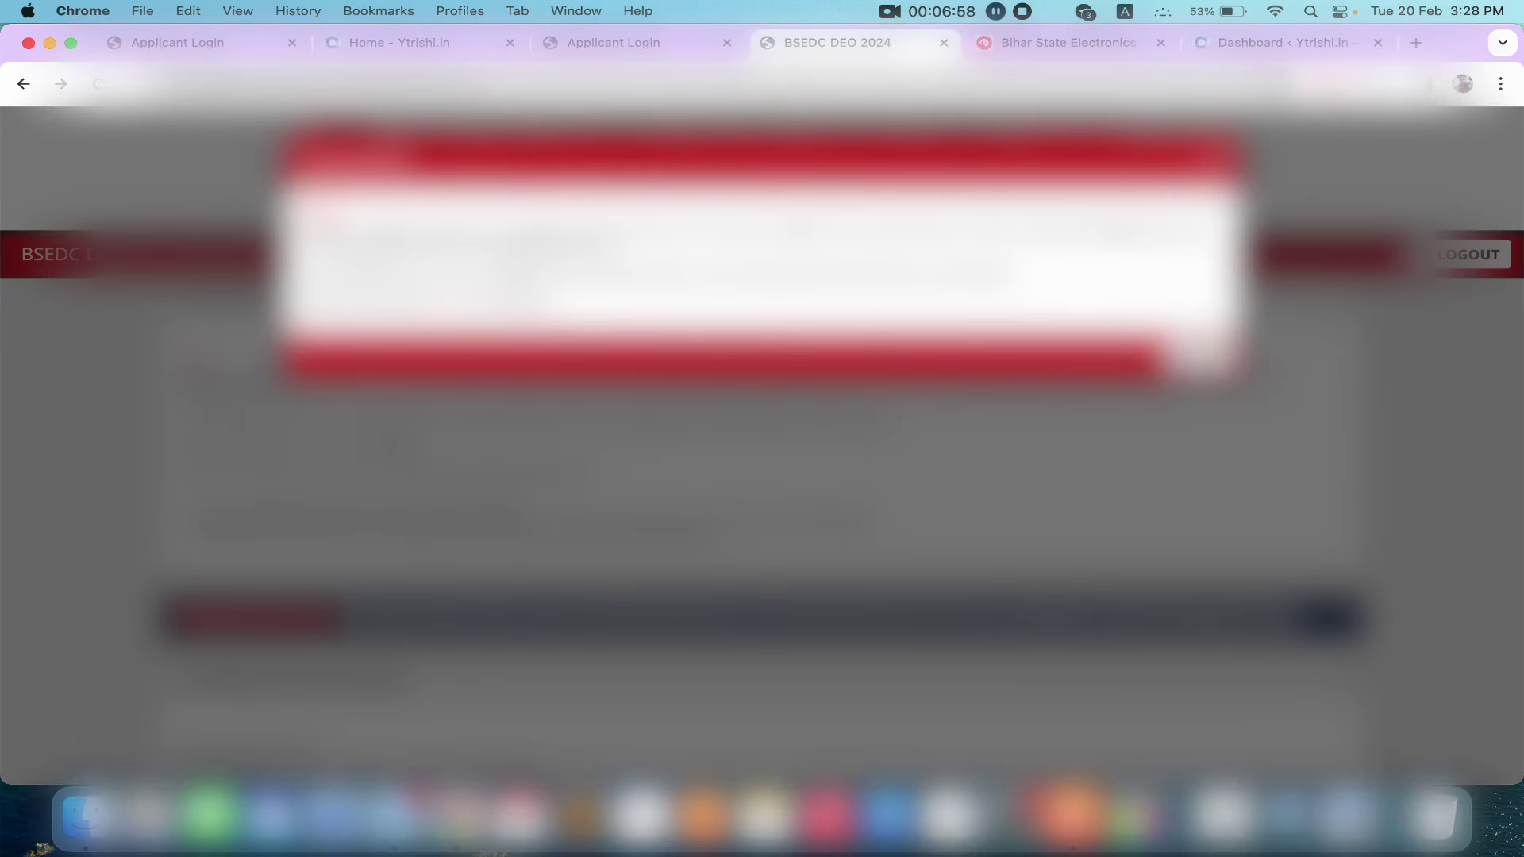
In the domicile and category details, answer Yes to being domiciled in Bihar and set the reservation category to UR
scroll(762, 444, "down", 3)
scroll(762, 445, "down", 5)
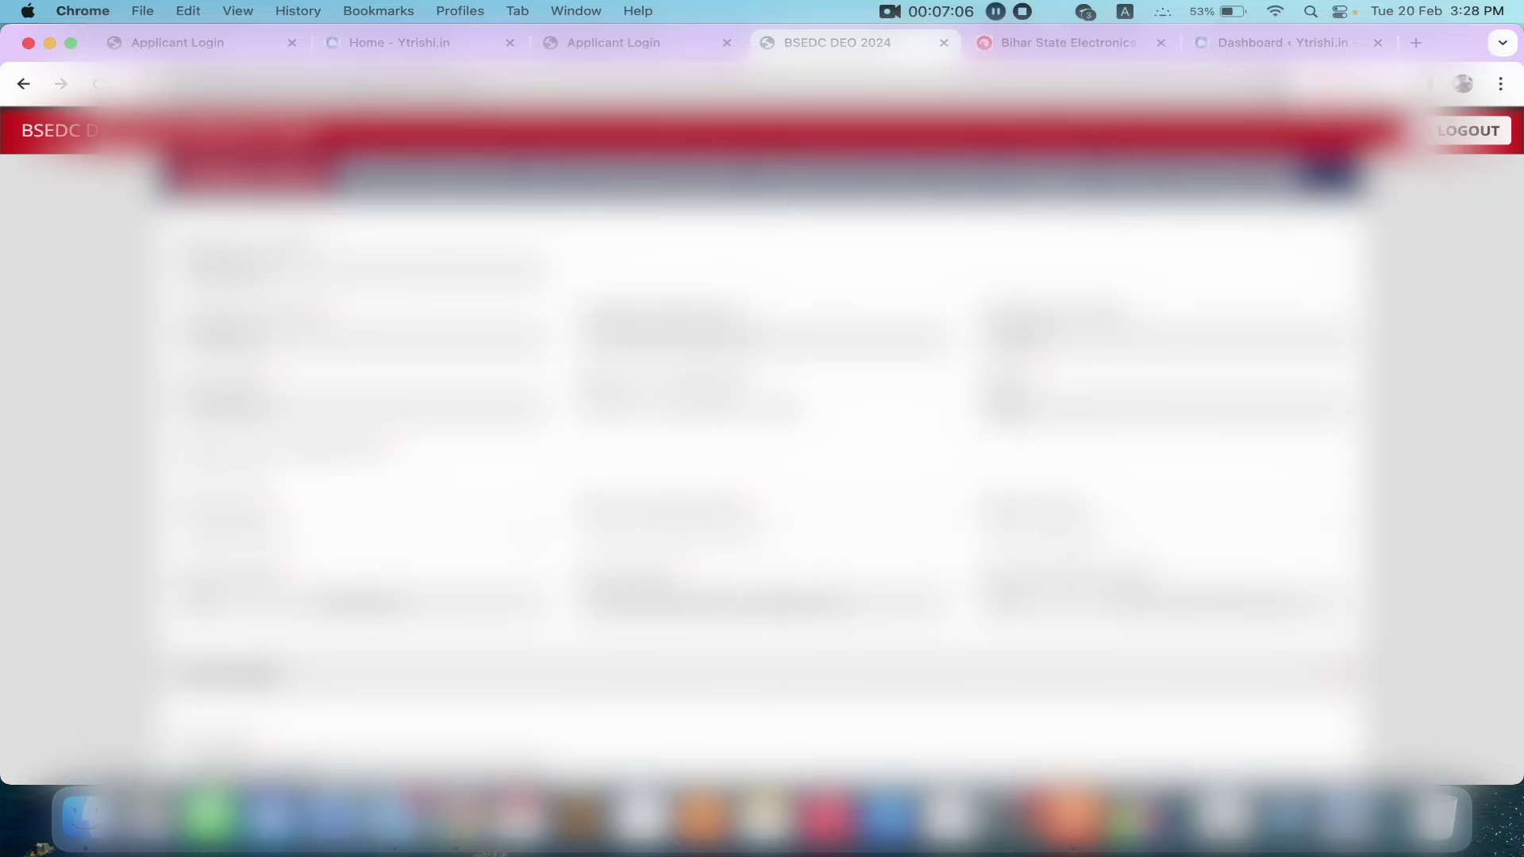
scroll(901, 554, "down", 5)
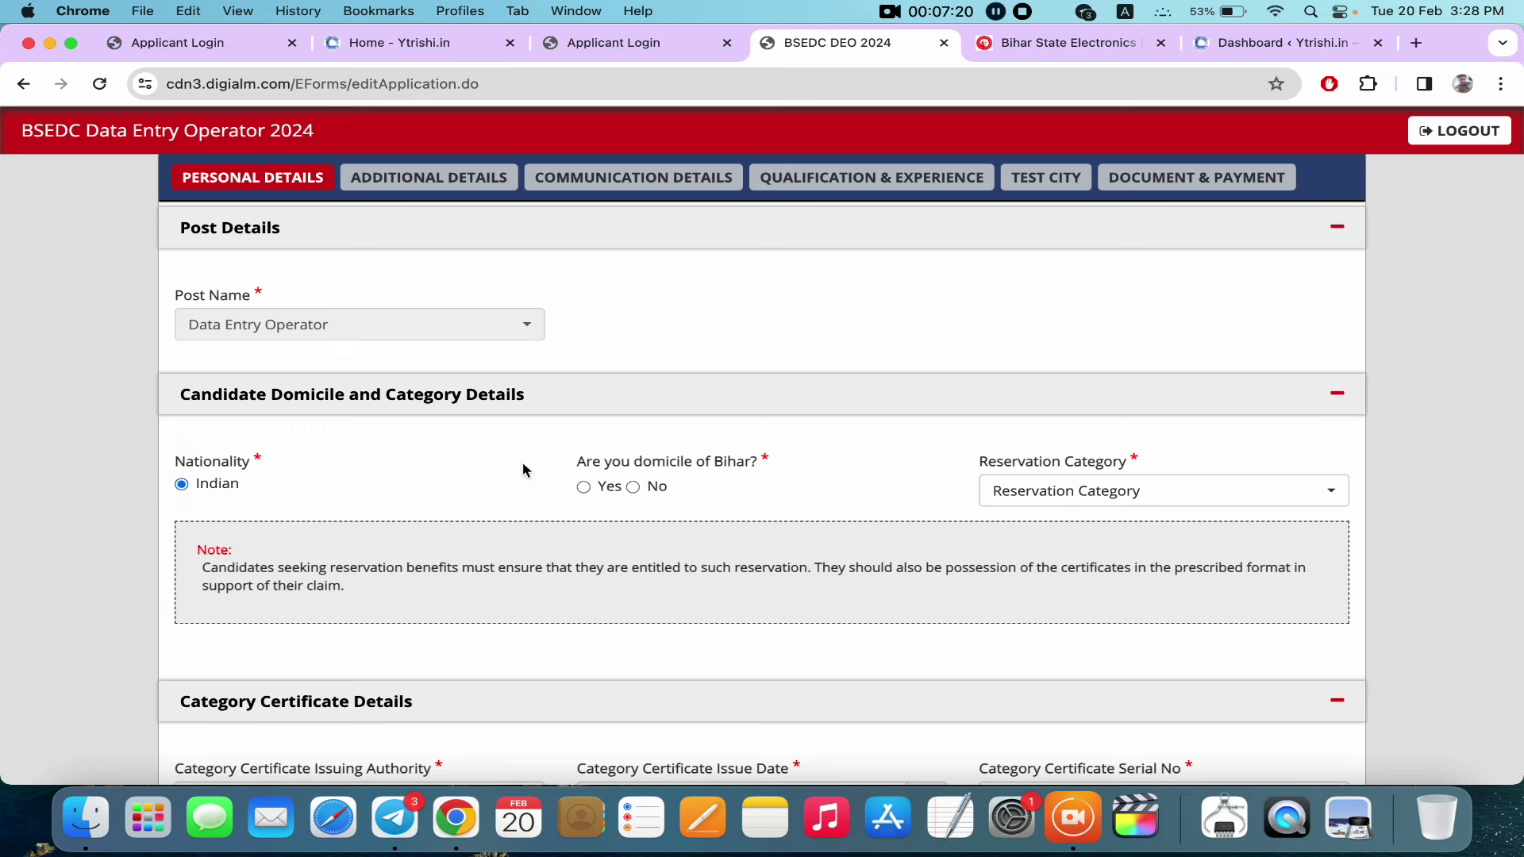
left_click_drag(573, 463, 808, 468)
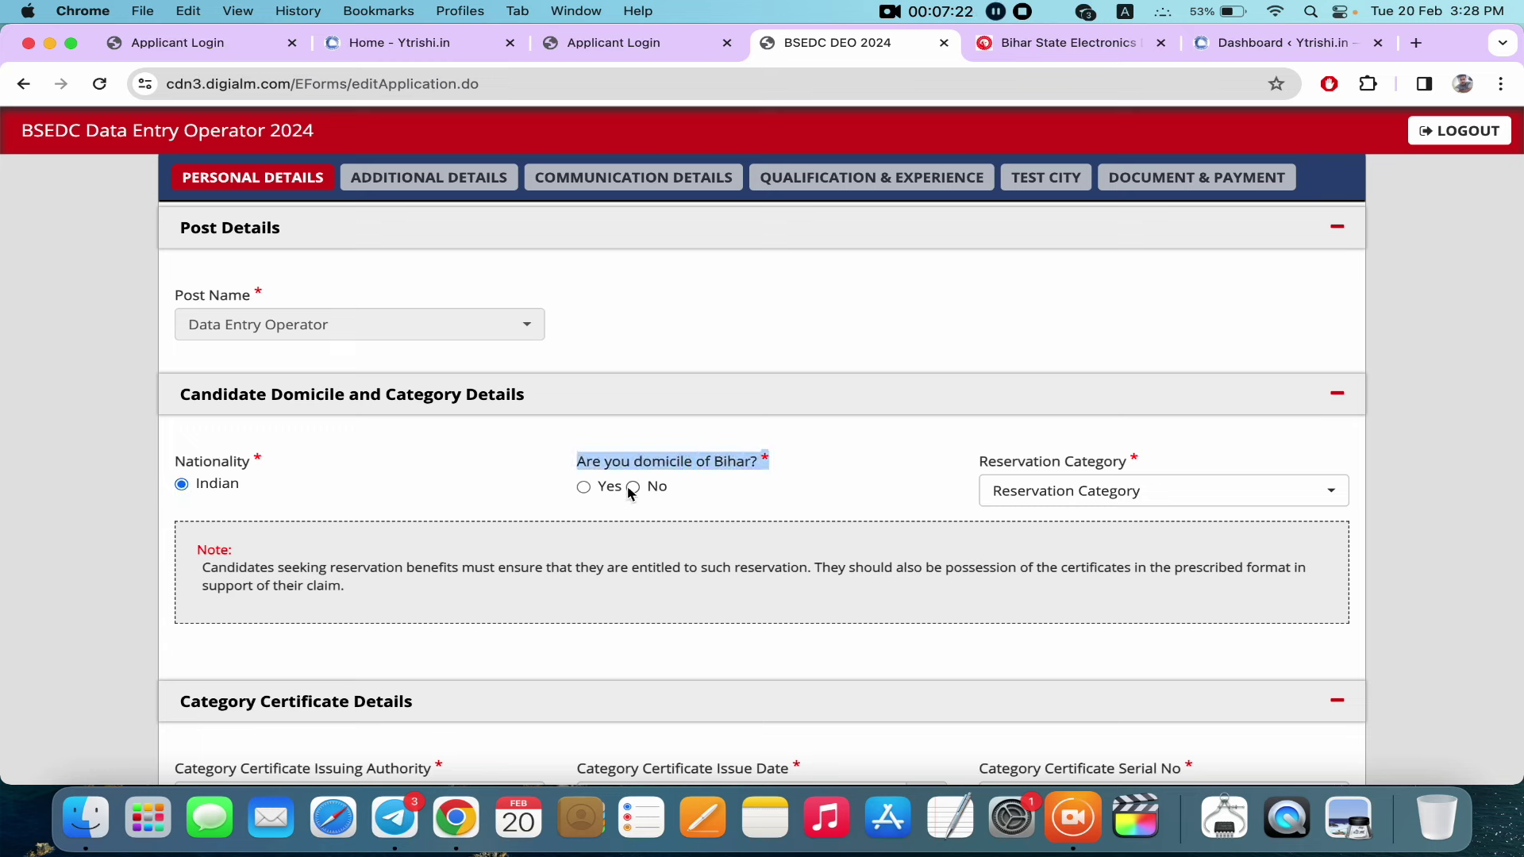
left_click(584, 489)
left_click(1109, 492)
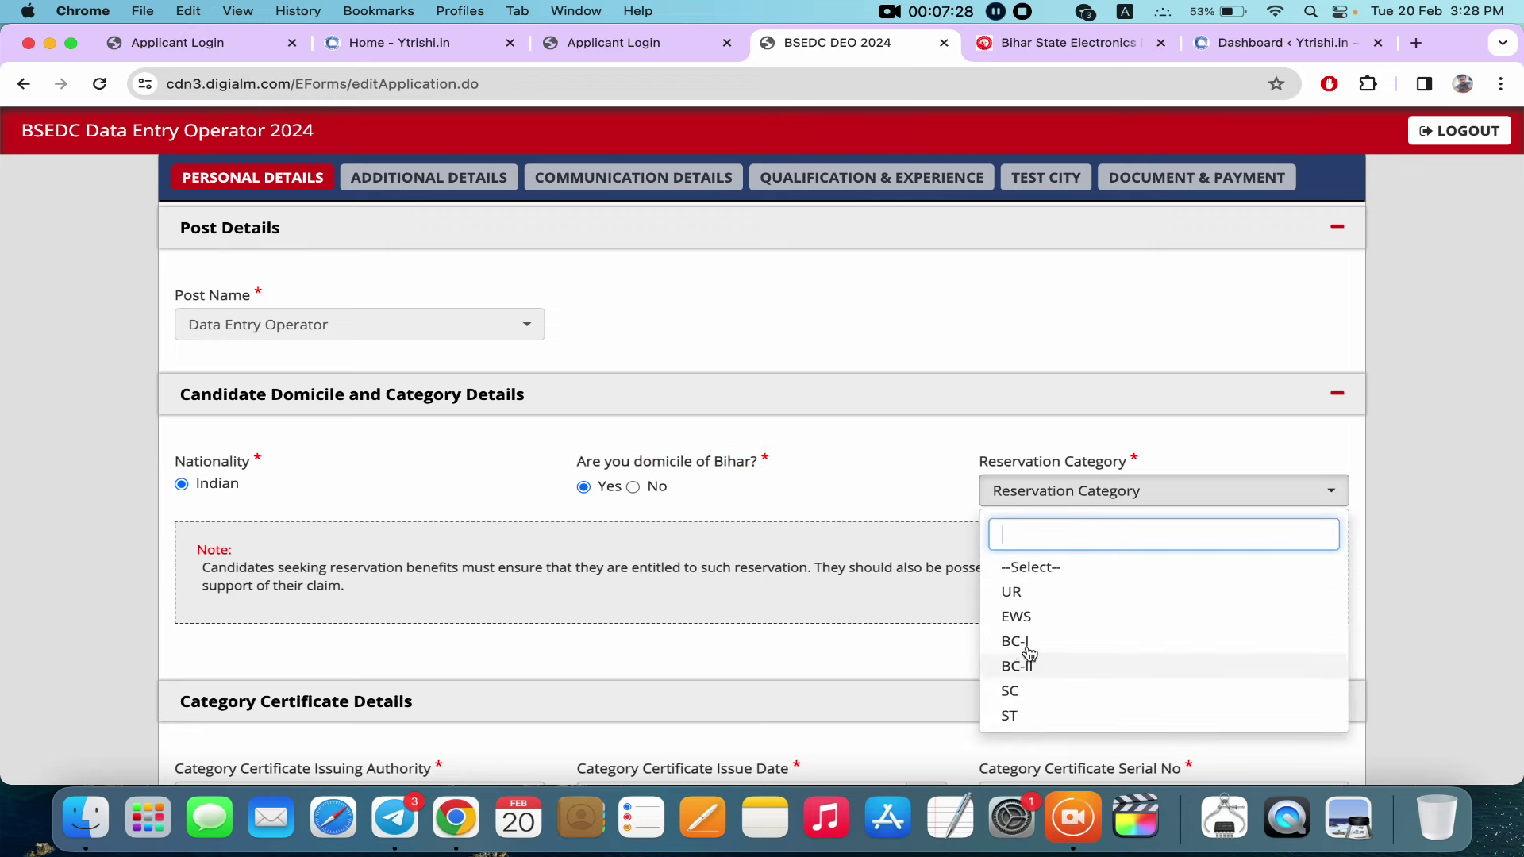
left_click(1027, 597)
Examine the required fields under Domicile Certificate Details, starting with the issuing authority
scroll(928, 585, "down", 5)
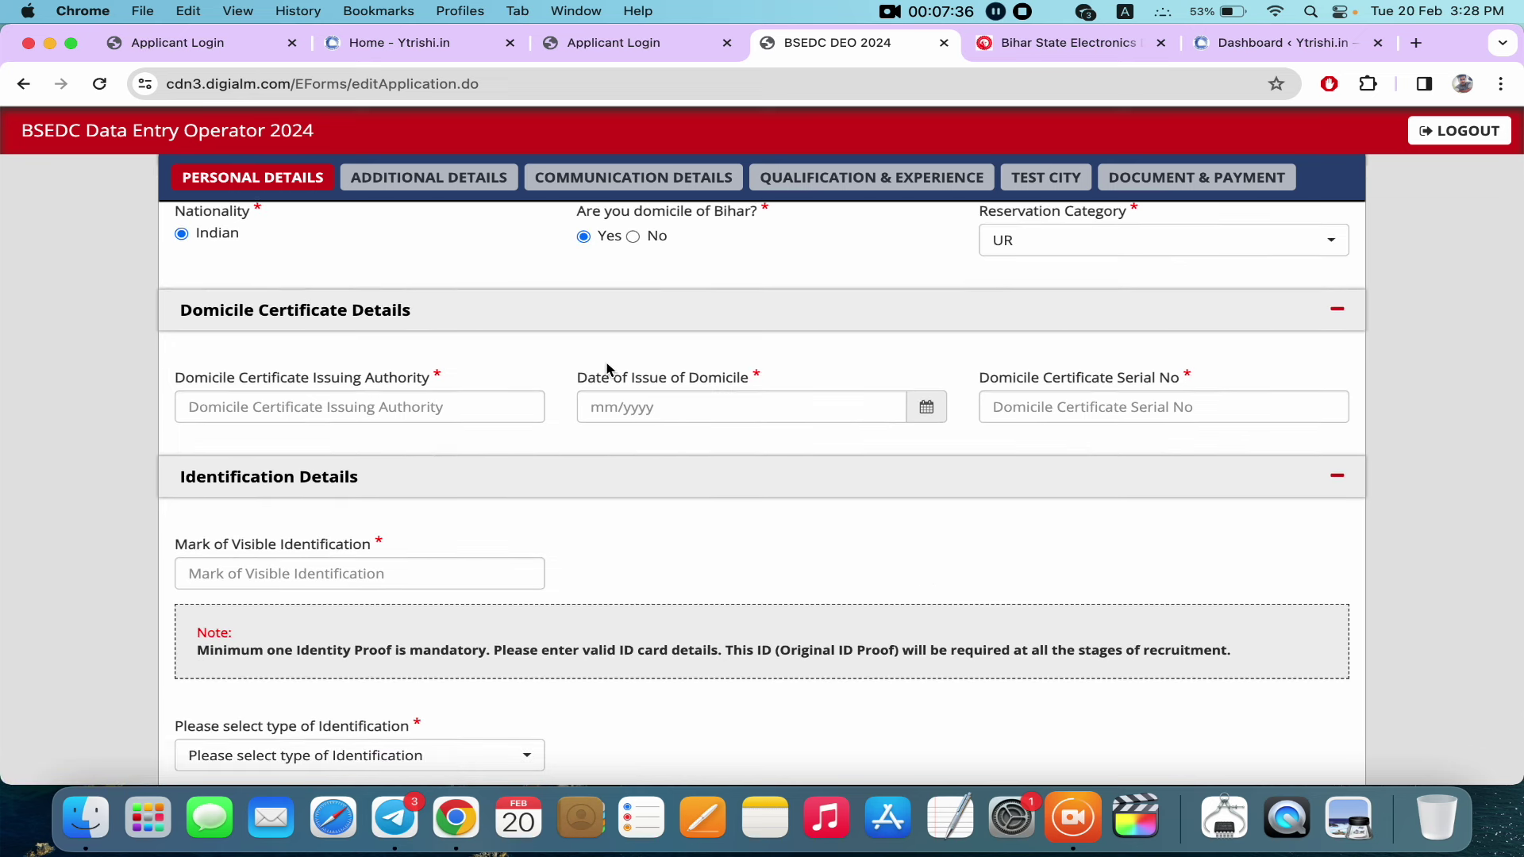
left_click(261, 408)
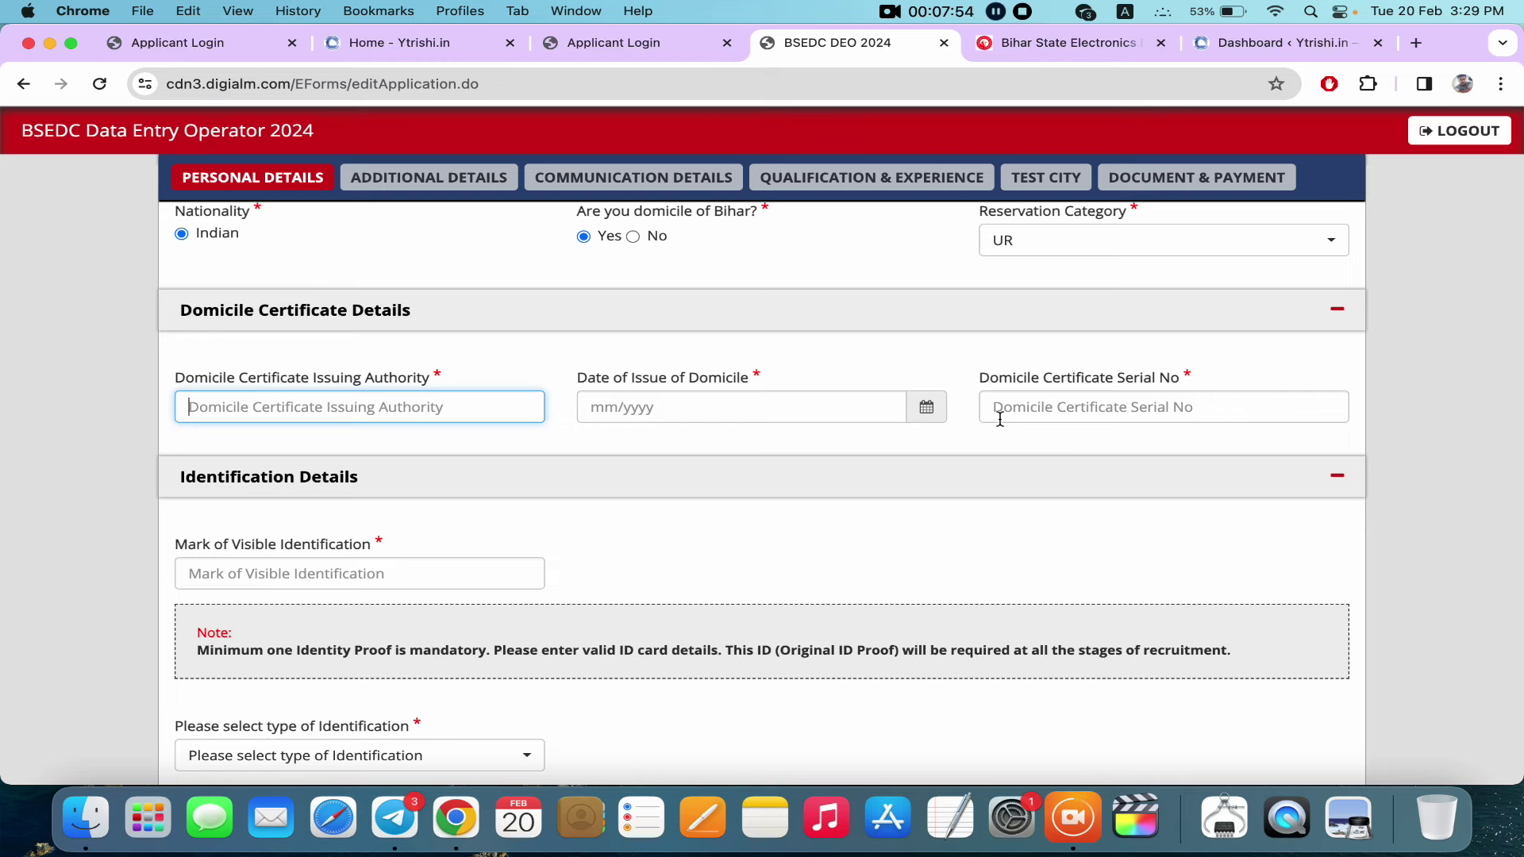
scroll(935, 483, "down", 1)
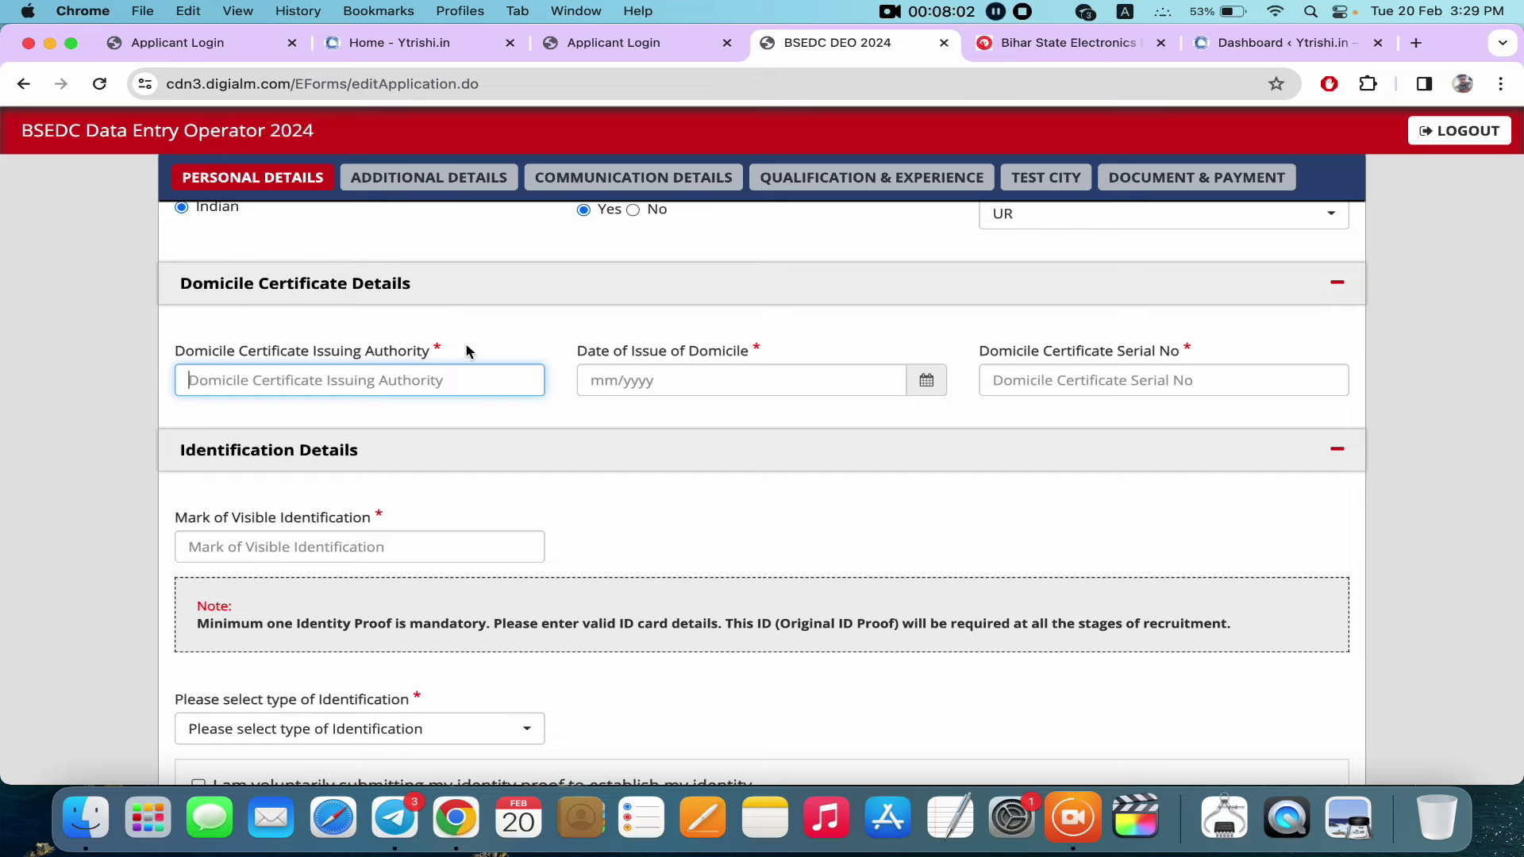
Choose Pan Card as the type of identification and save the personal details to continue
scroll(544, 349, "down", 4)
scroll(544, 352, "down", 2)
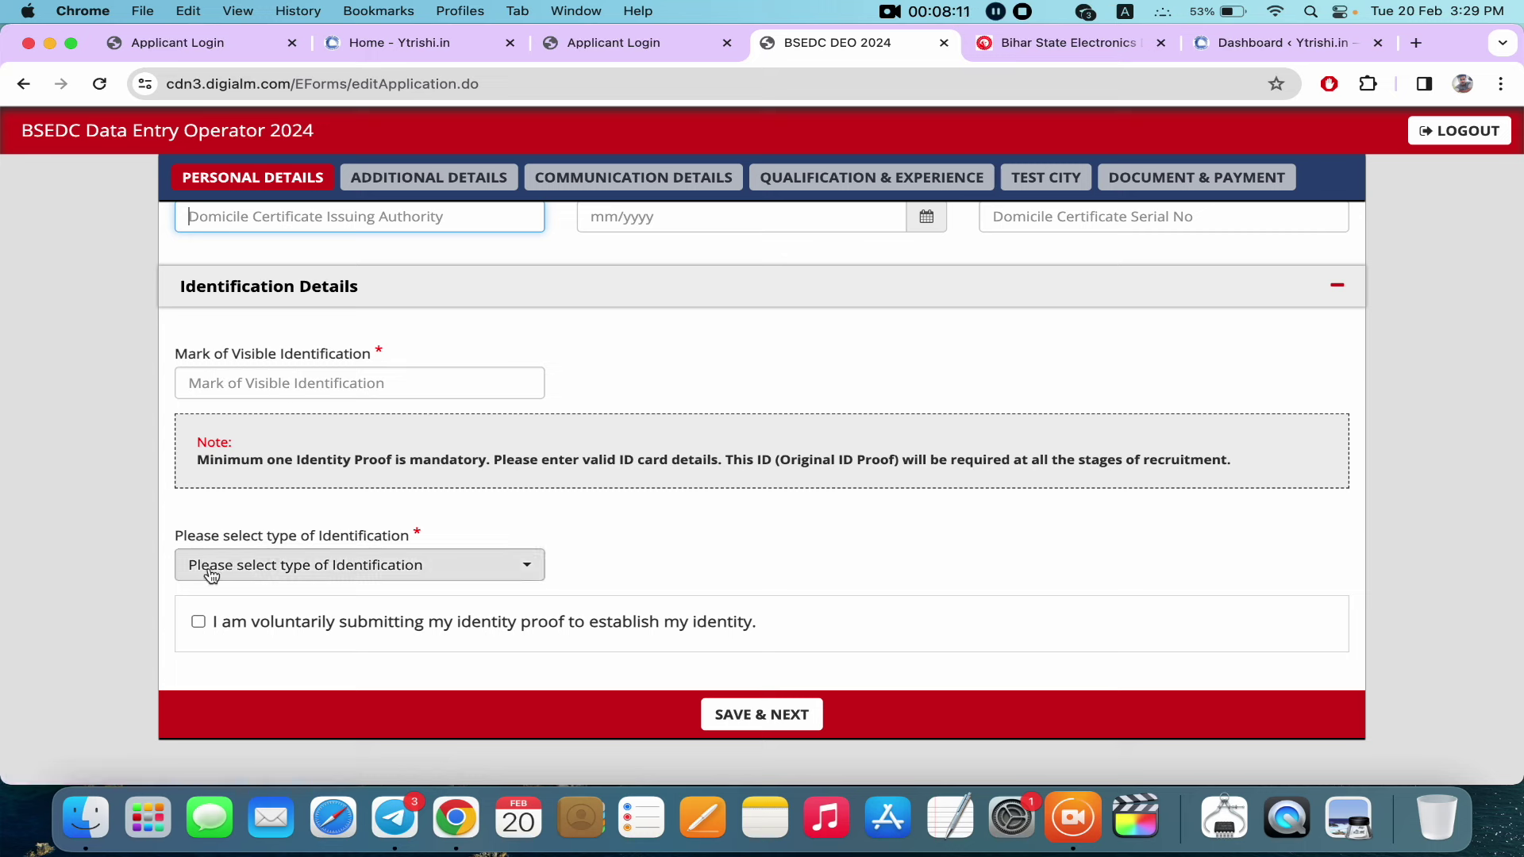
left_click(183, 558)
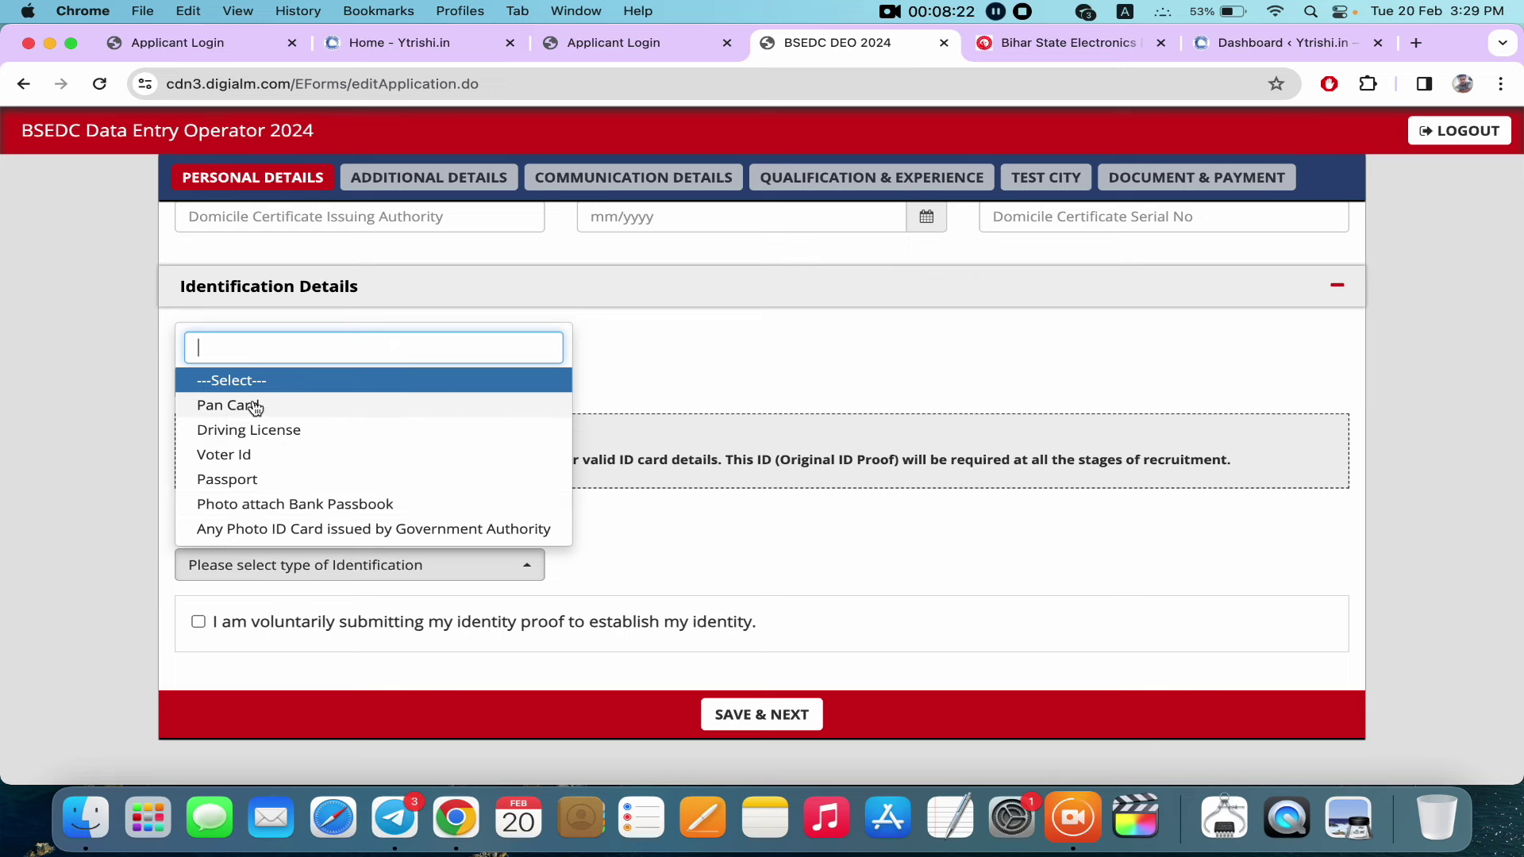
left_click(283, 407)
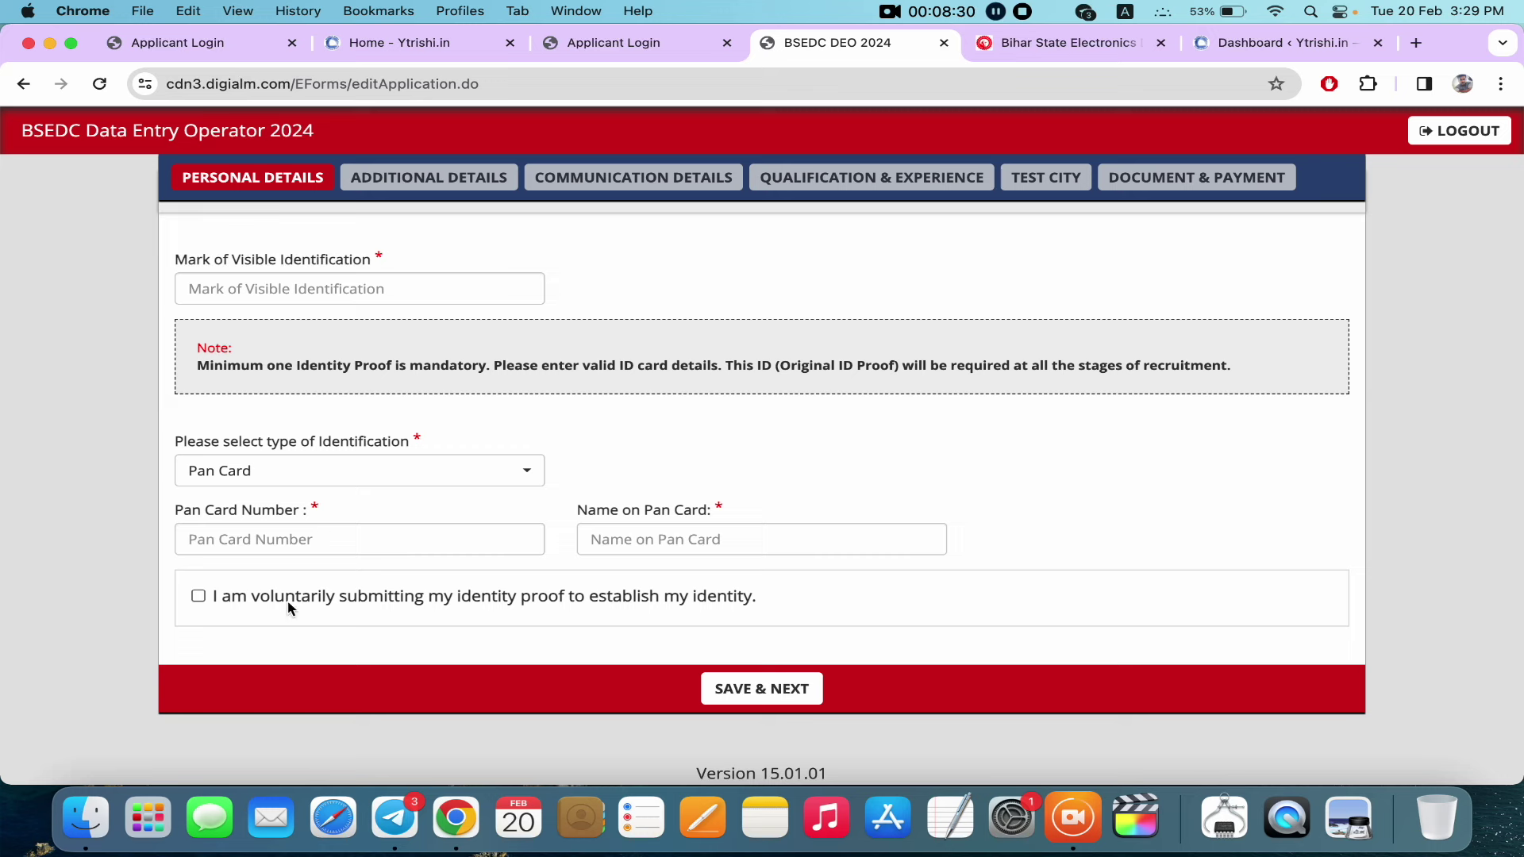
left_click(735, 696)
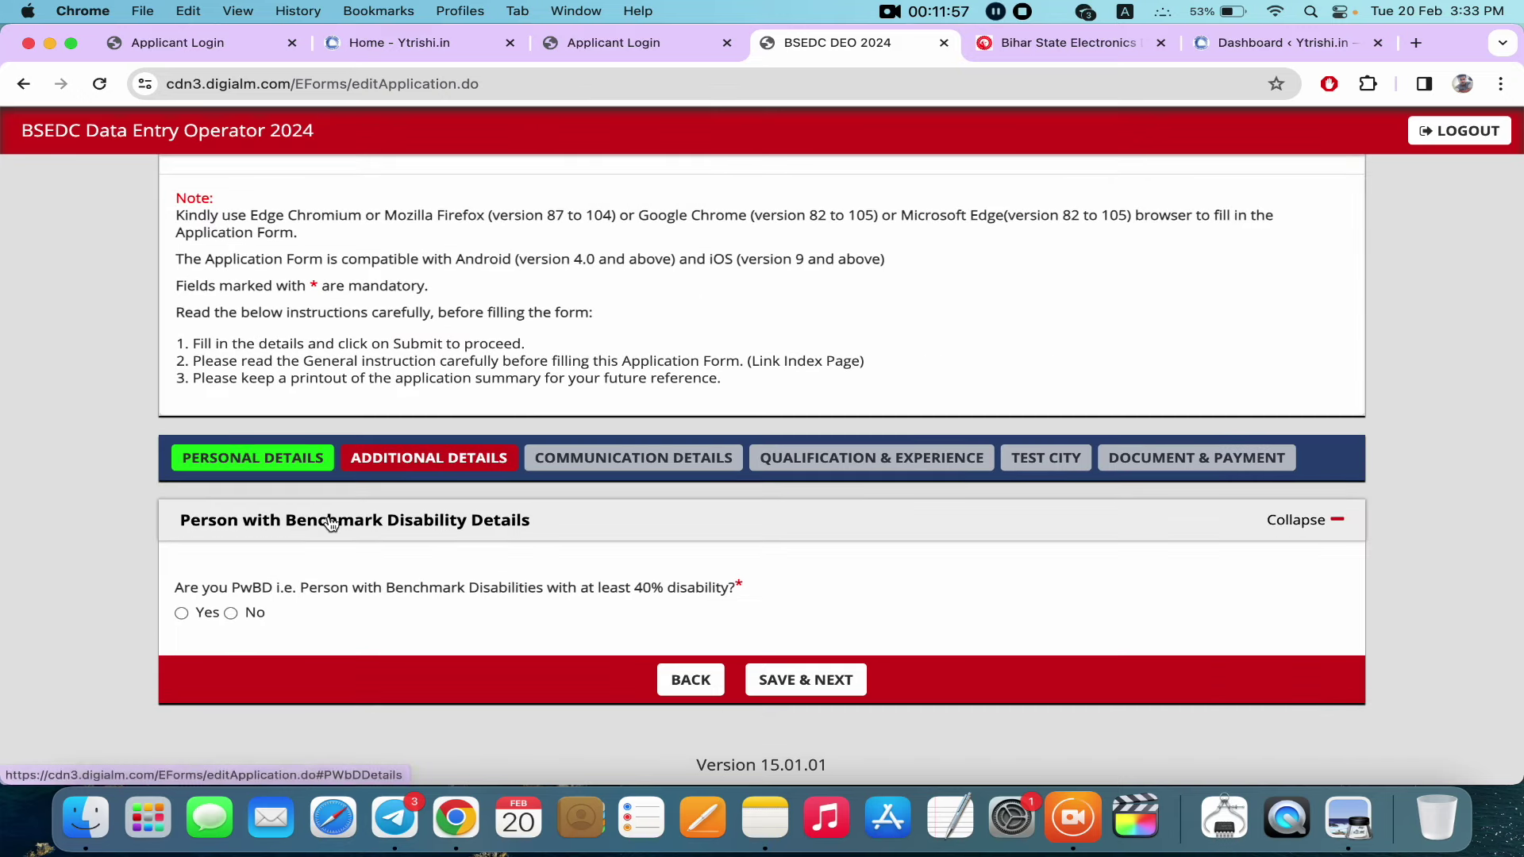
Answer No to the benchmark disability question, save the additional details and acknowledge the message
left_click(231, 614)
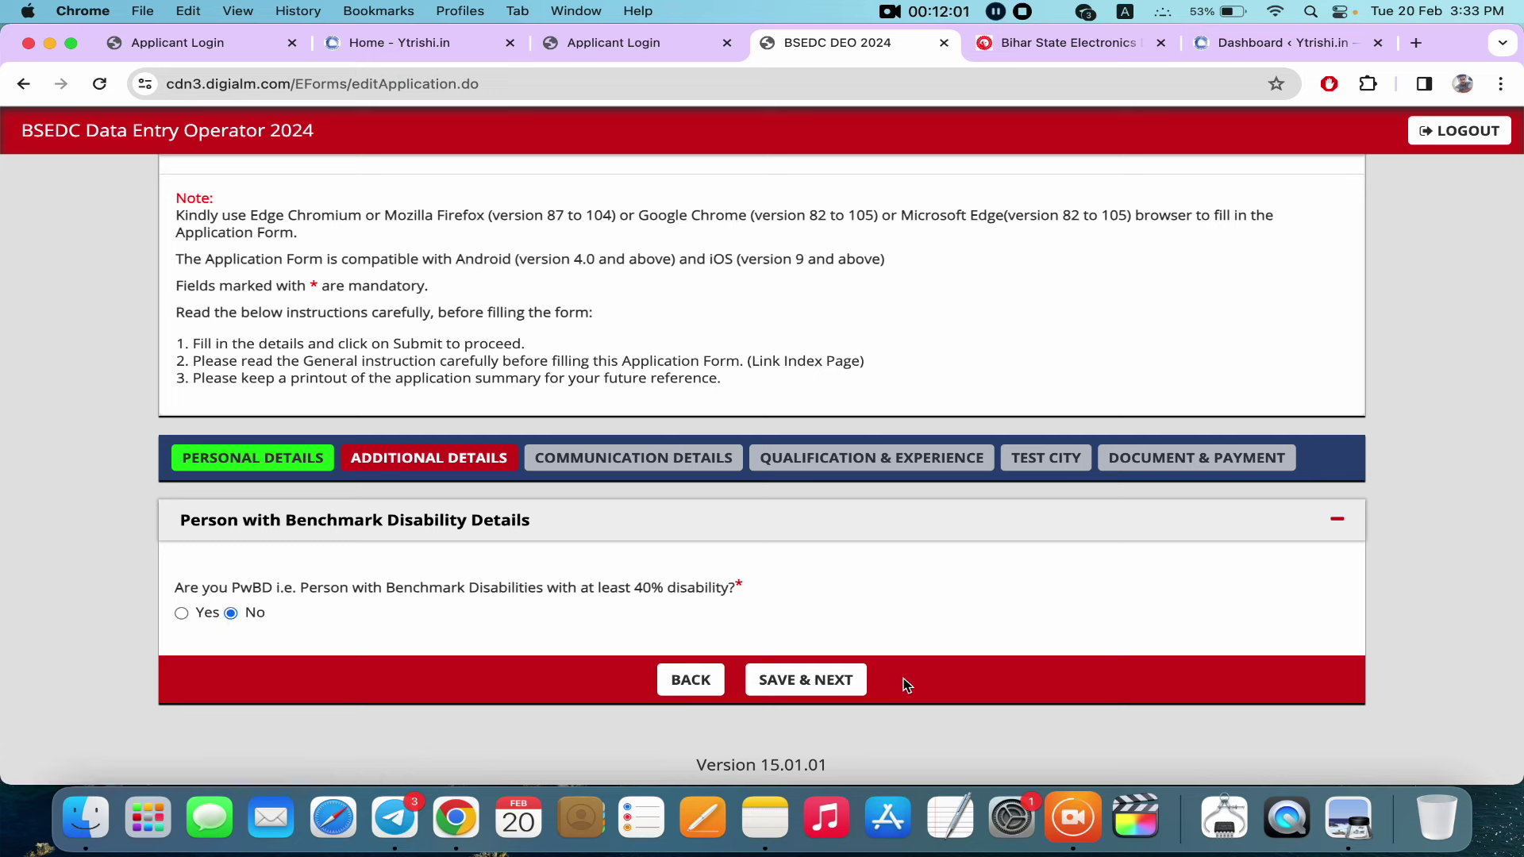
left_click(808, 681)
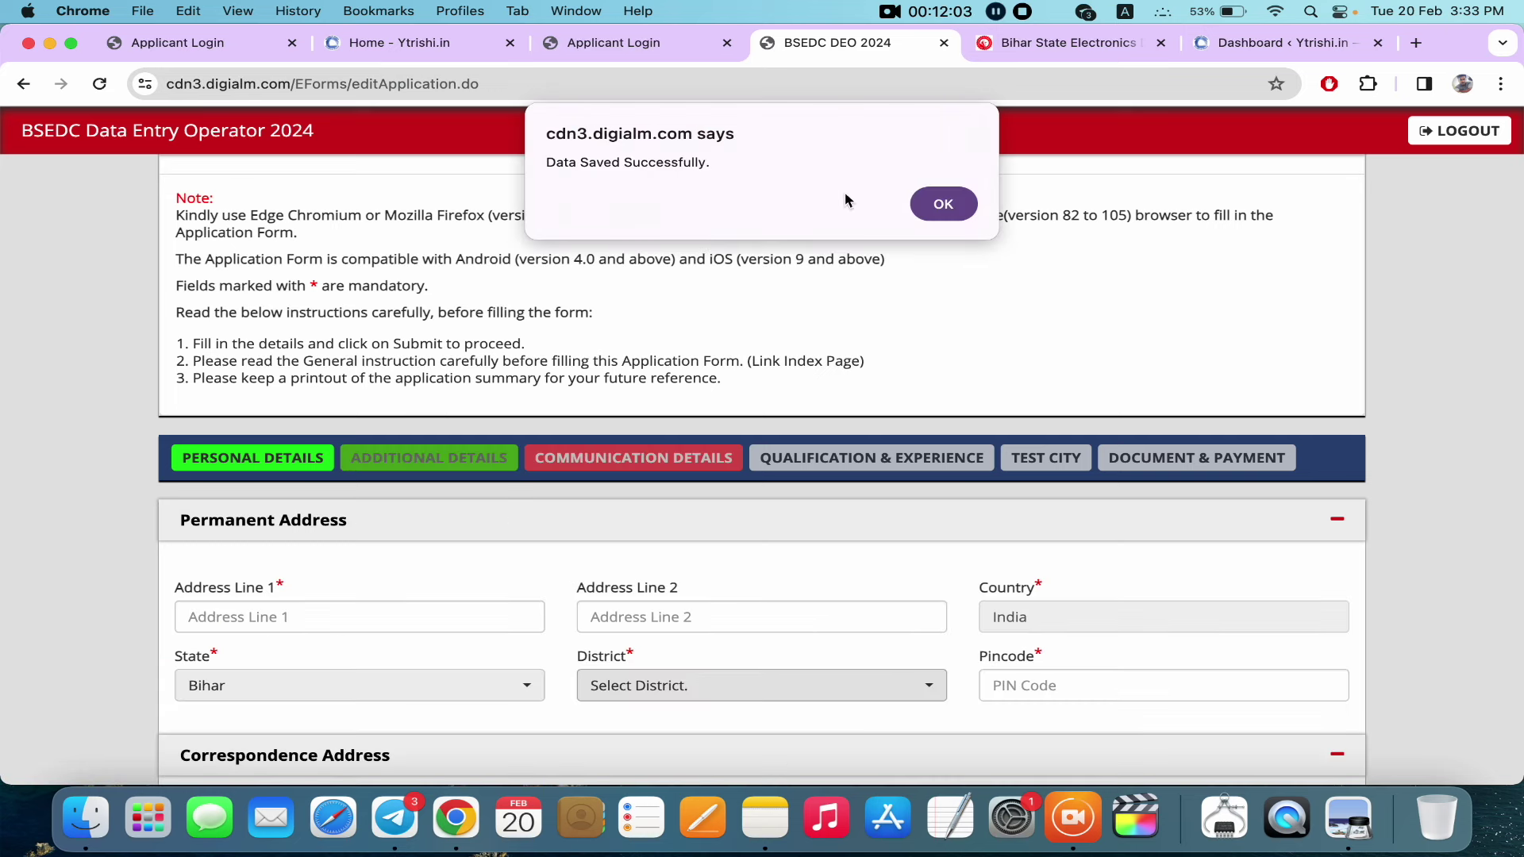
left_click(942, 204)
Activate the first address line of the permanent address for entry
scroll(752, 561, "down", 5)
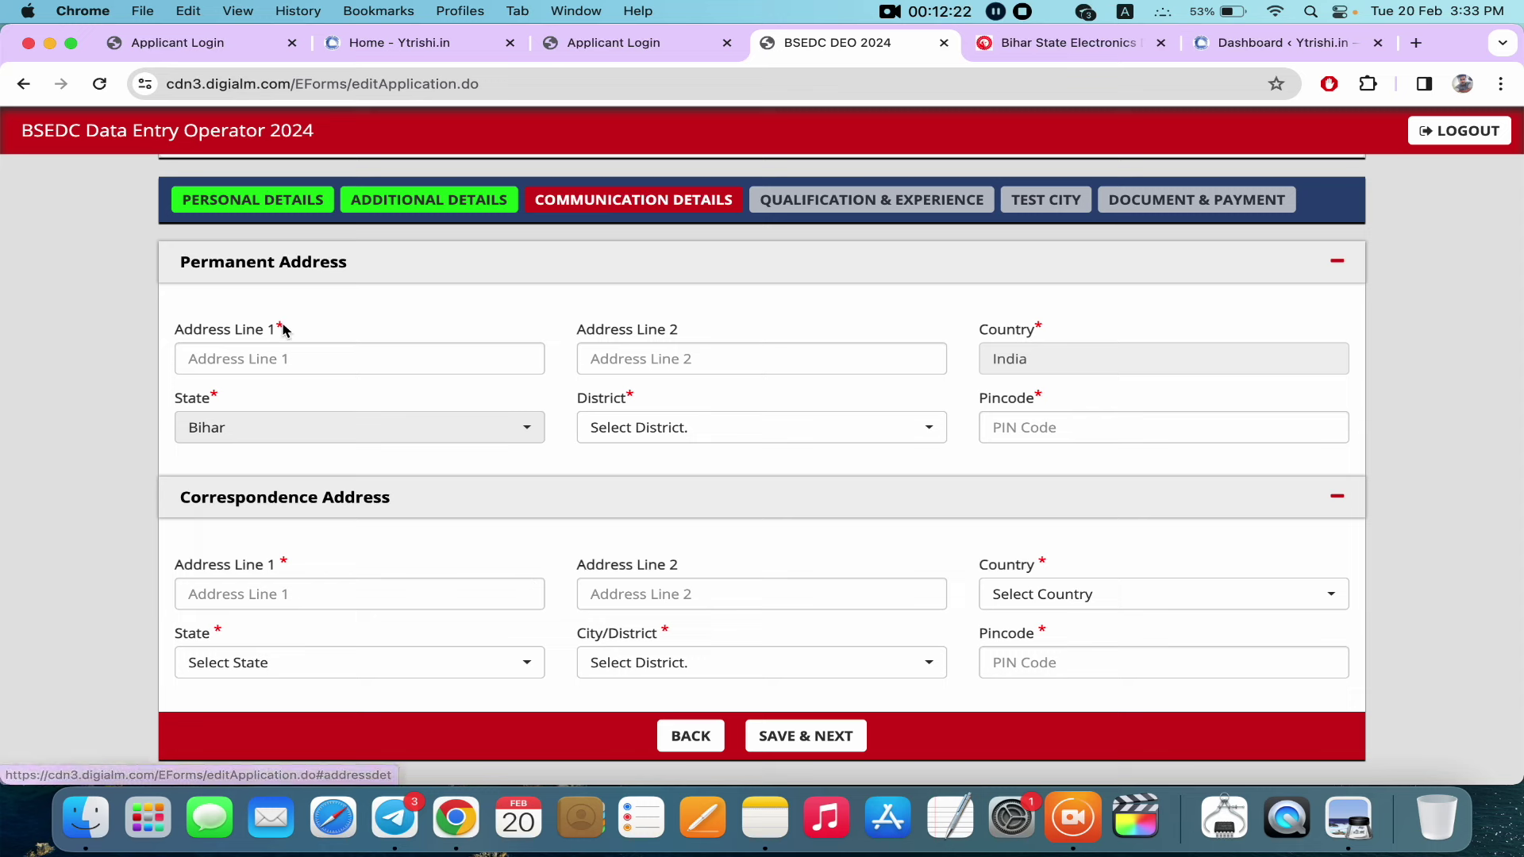
left_click(266, 354)
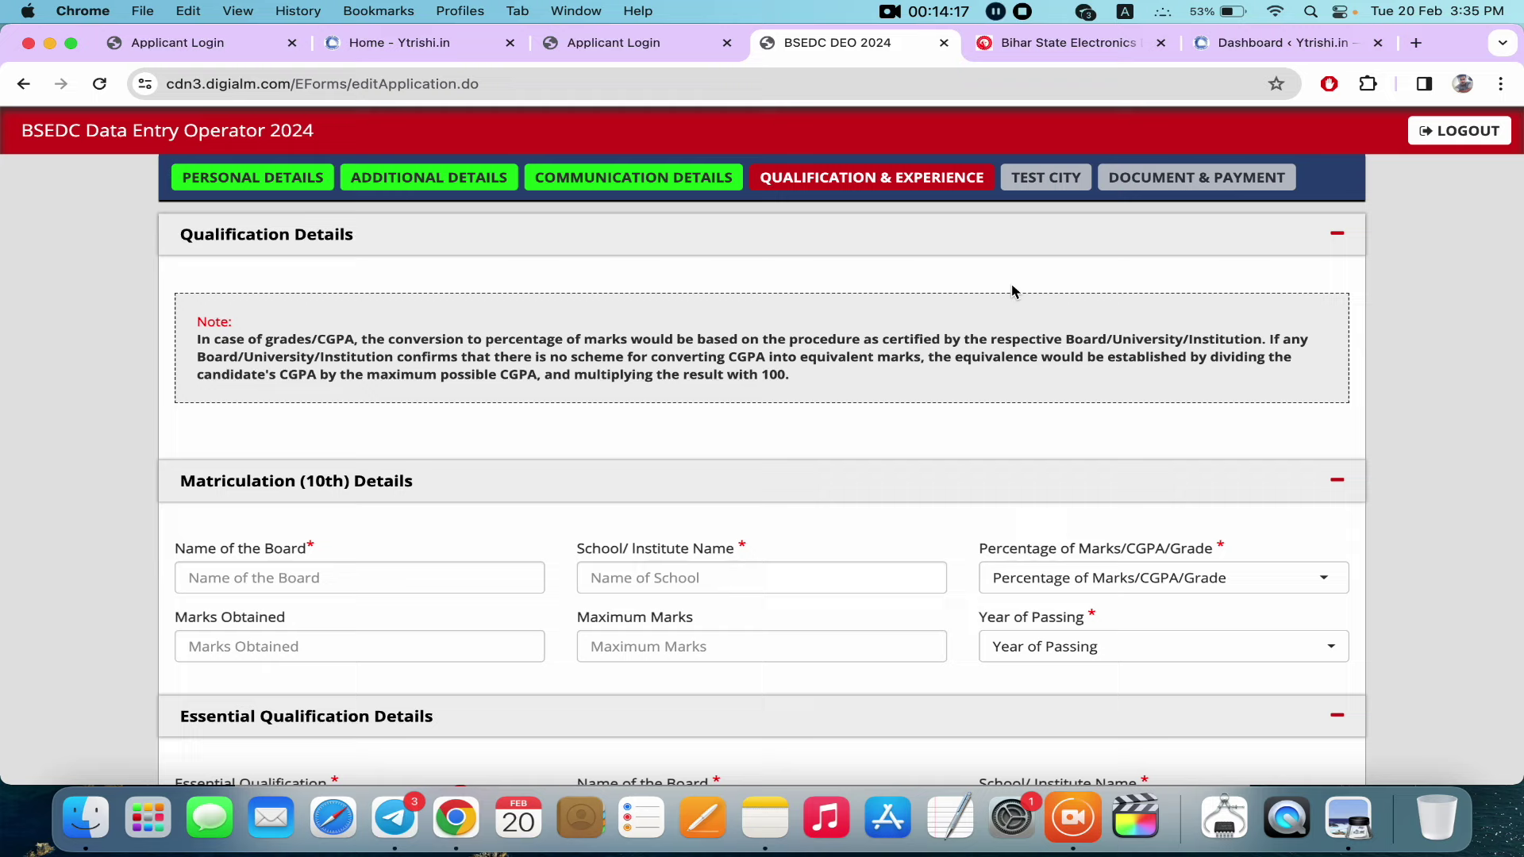
Set the matriculation marks type to Percentage and view the year of passing options
scroll(786, 413, "down", 3)
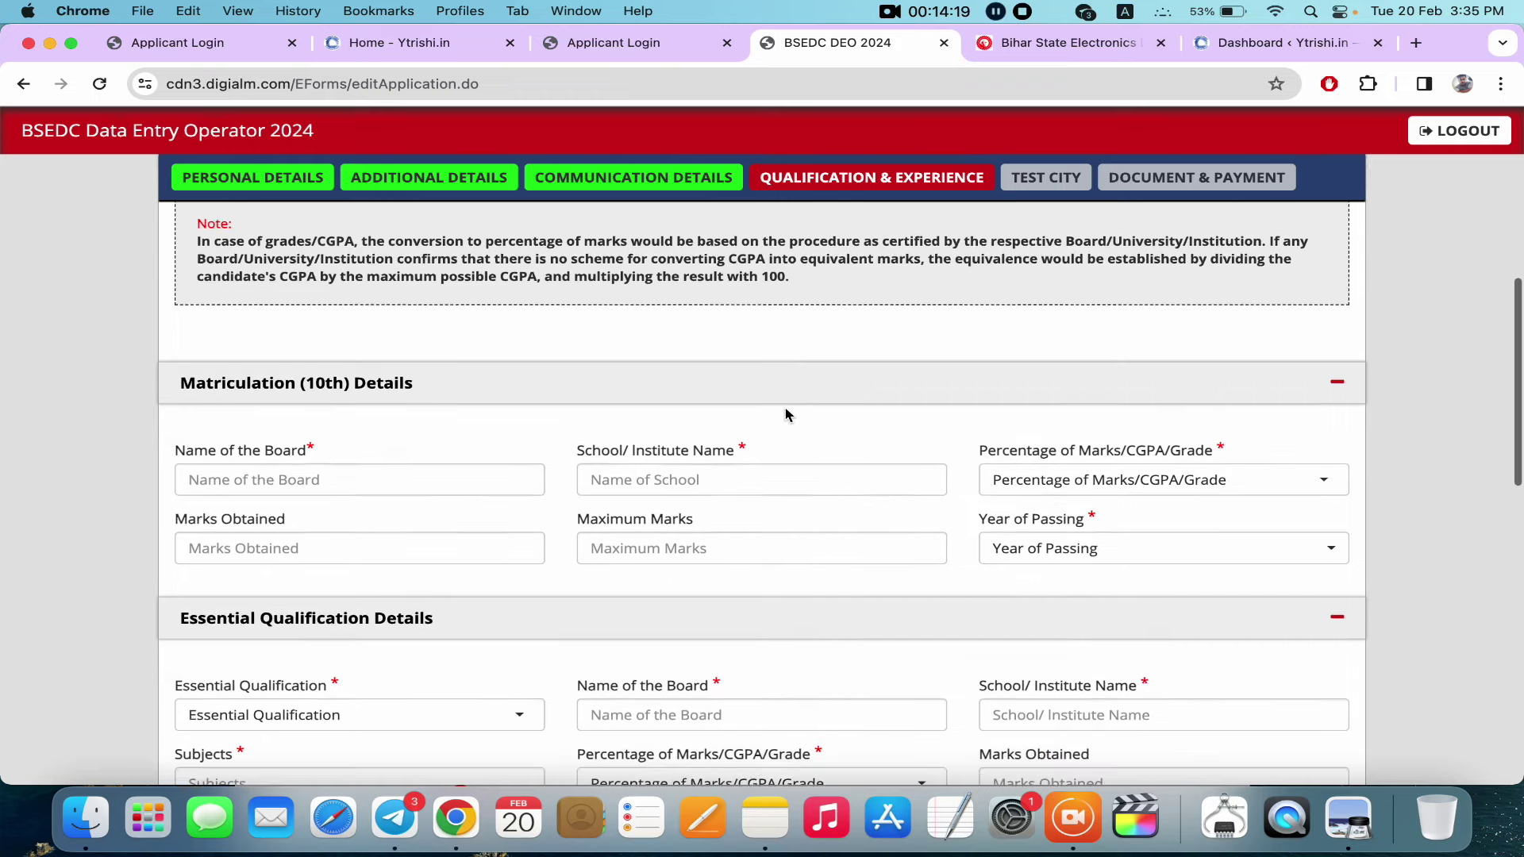
scroll(786, 414, "down", 2)
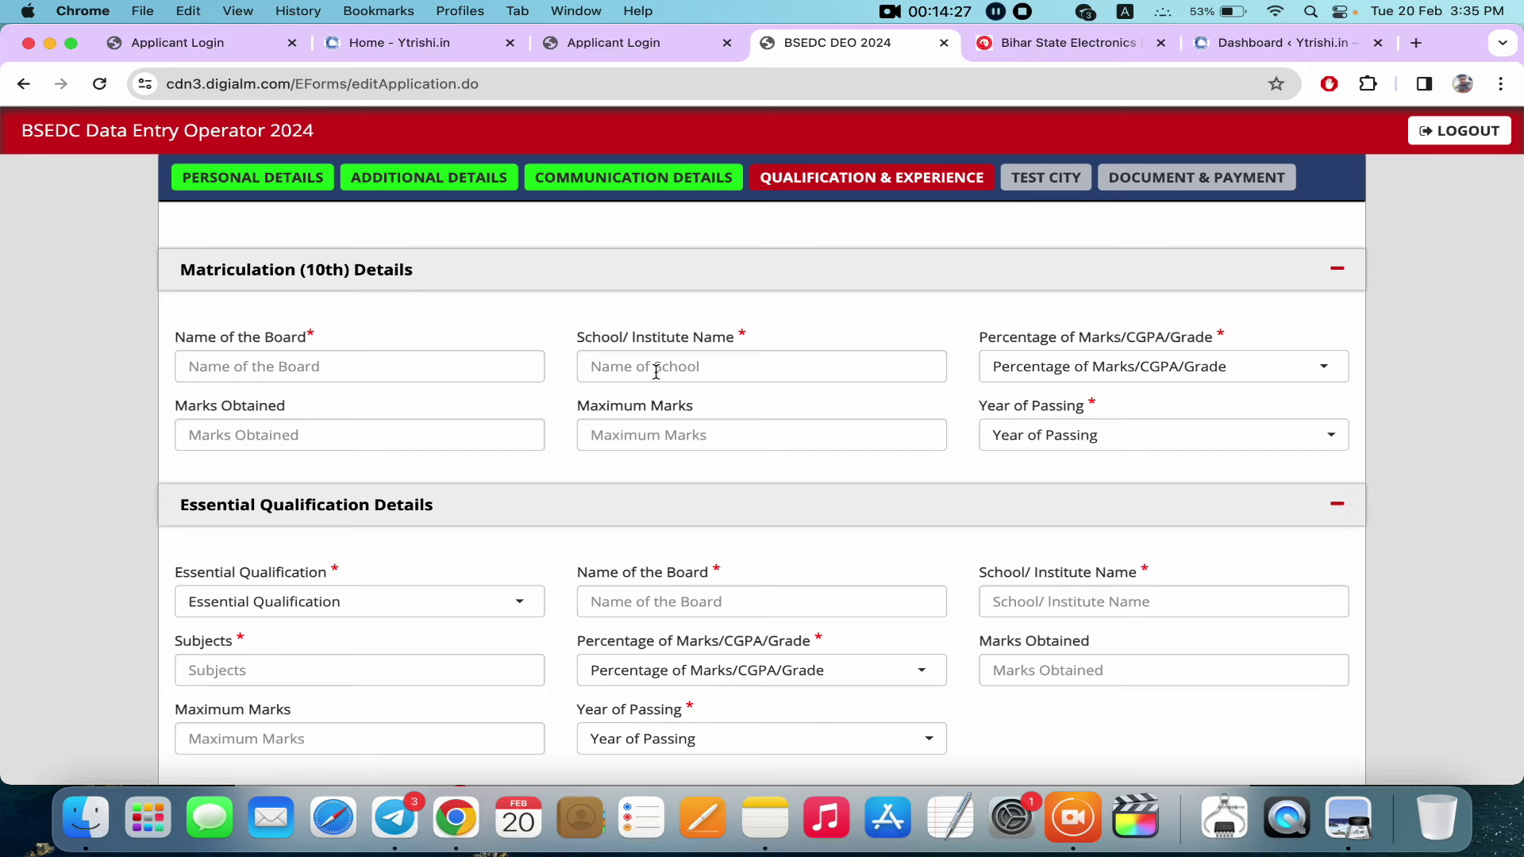
left_click(1029, 374)
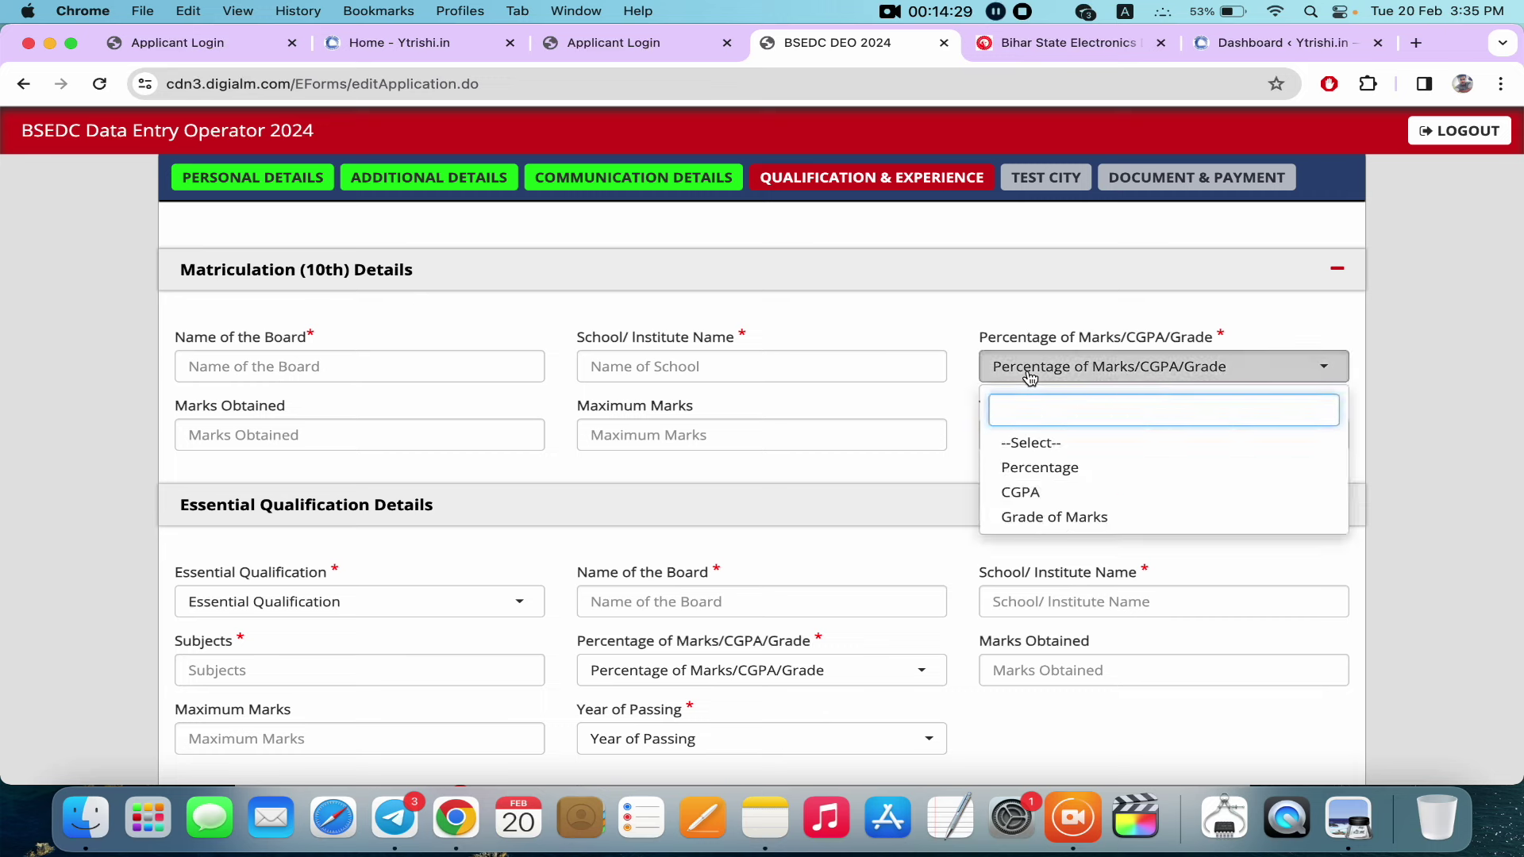
left_click(1027, 471)
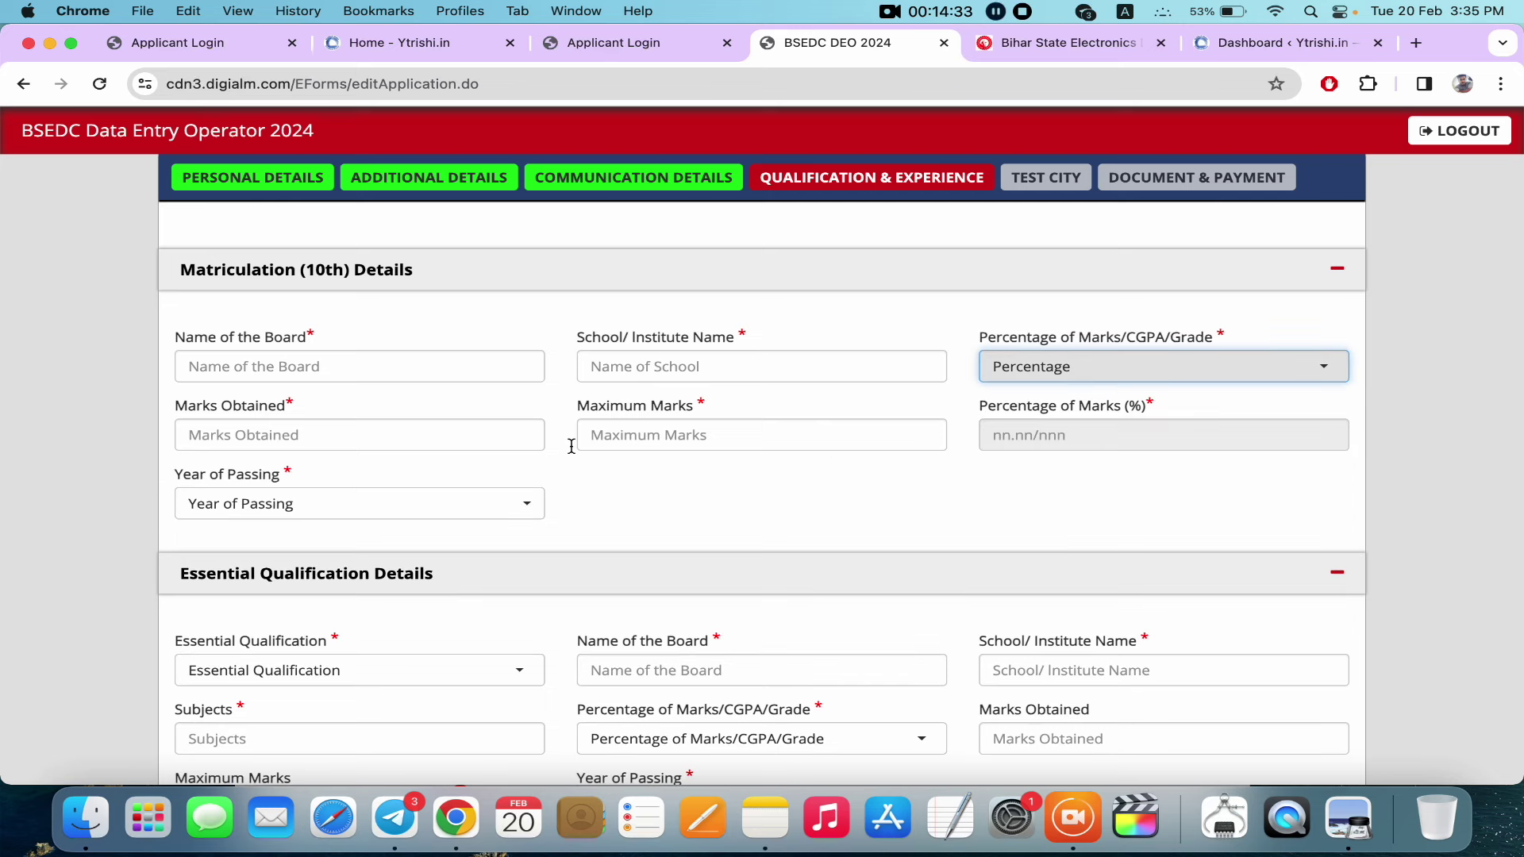
left_click(269, 450)
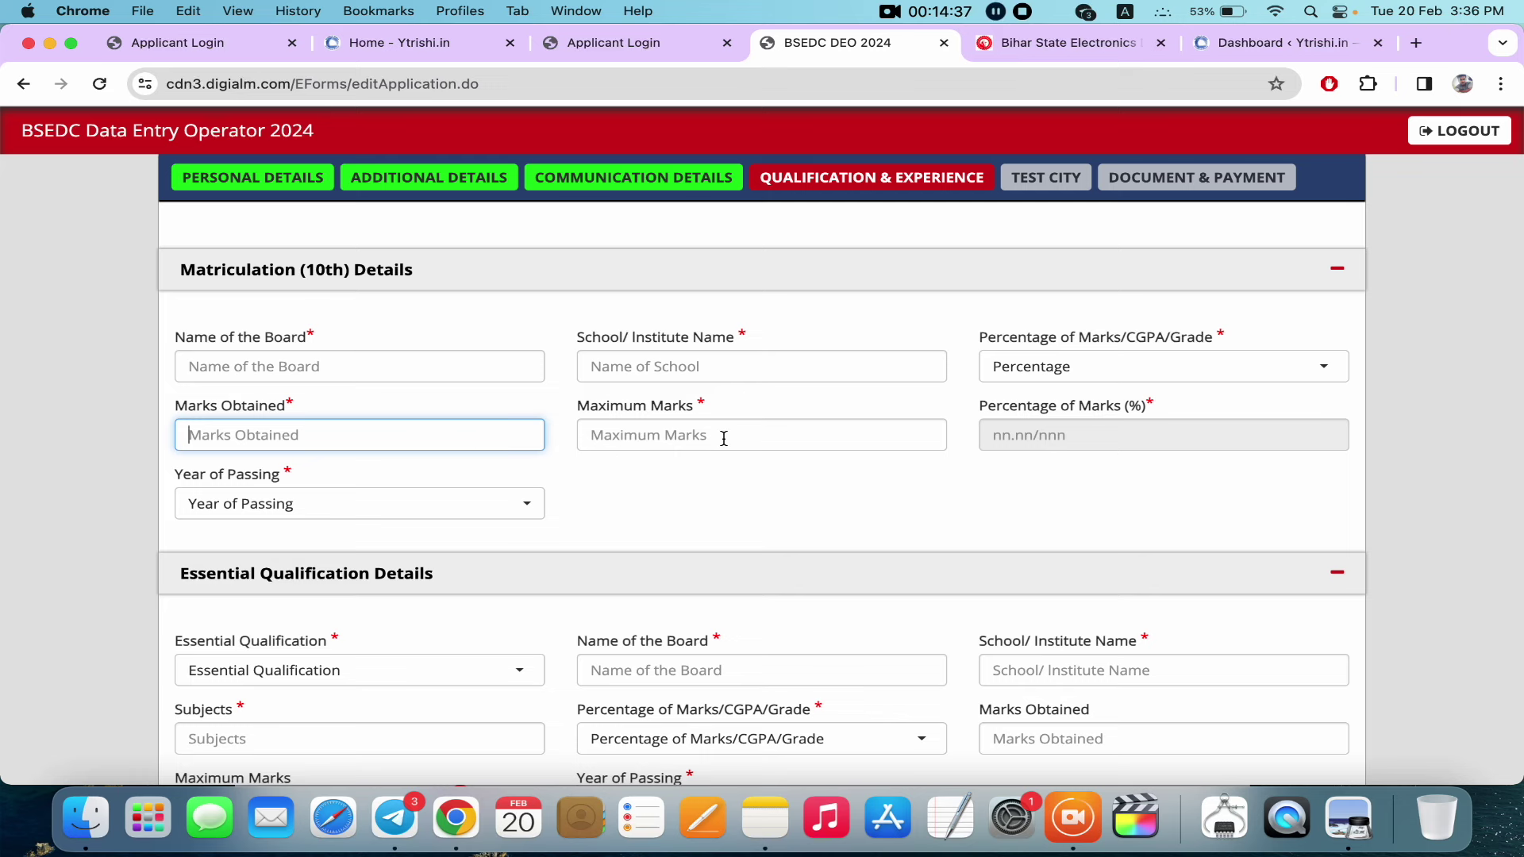
left_click(361, 506)
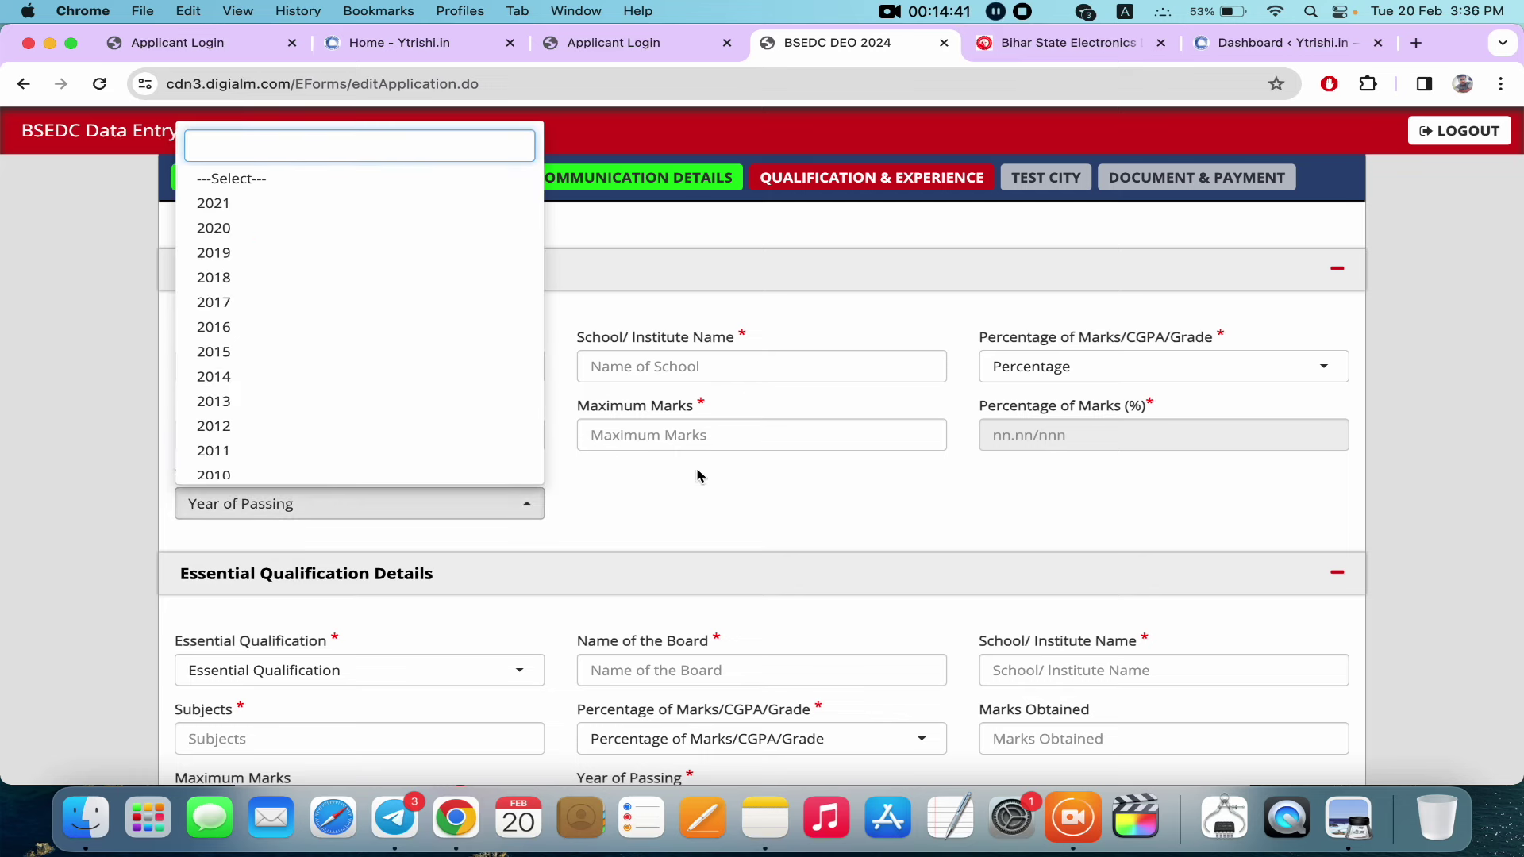
Set the essential qualification to 10+2 and its marks type to Percentage
scroll(697, 475, "down", 5)
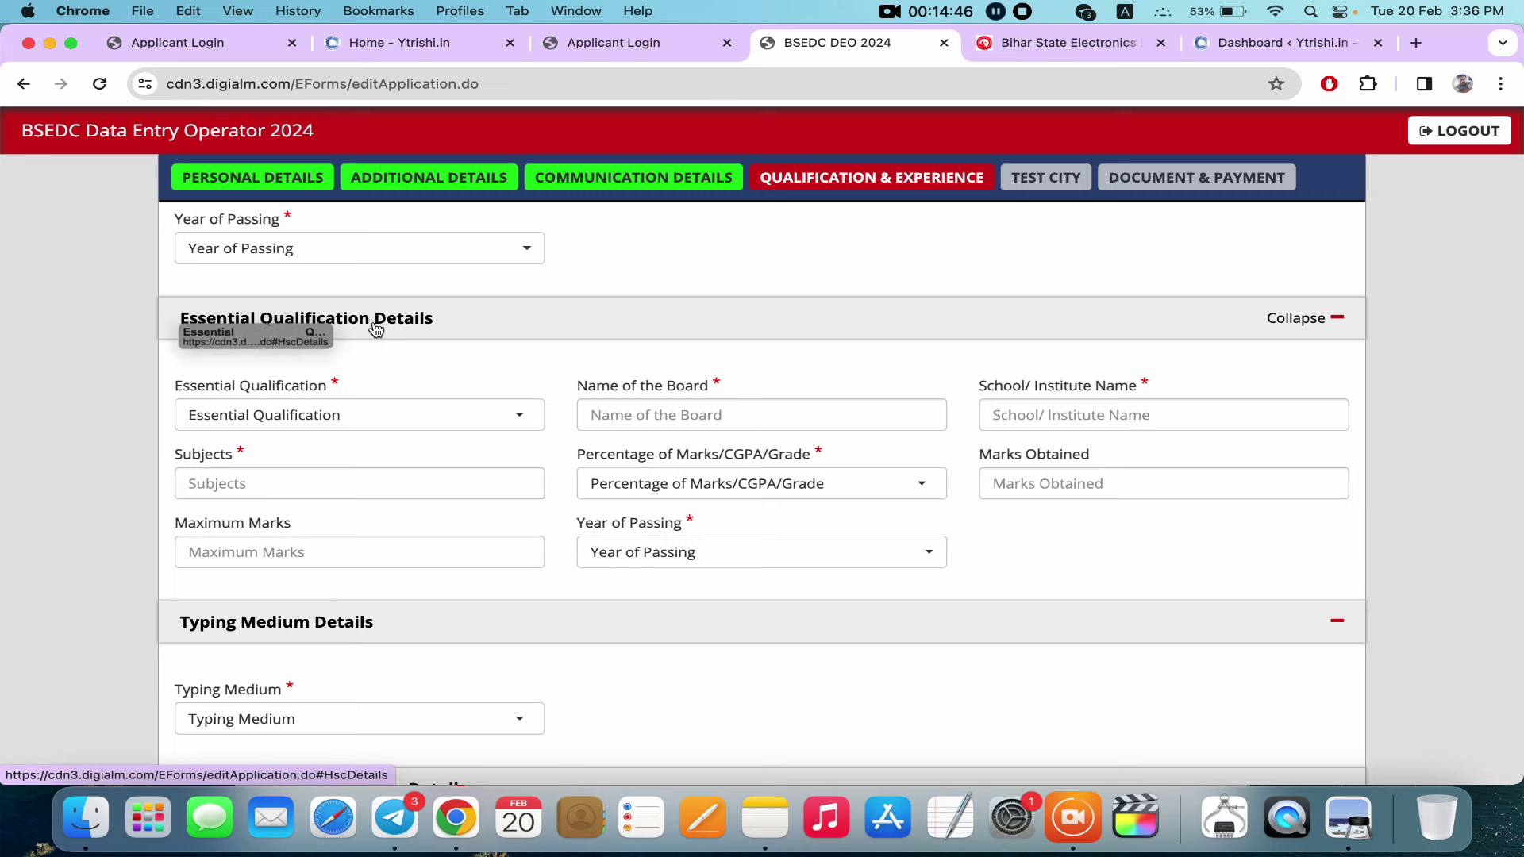
left_click(357, 416)
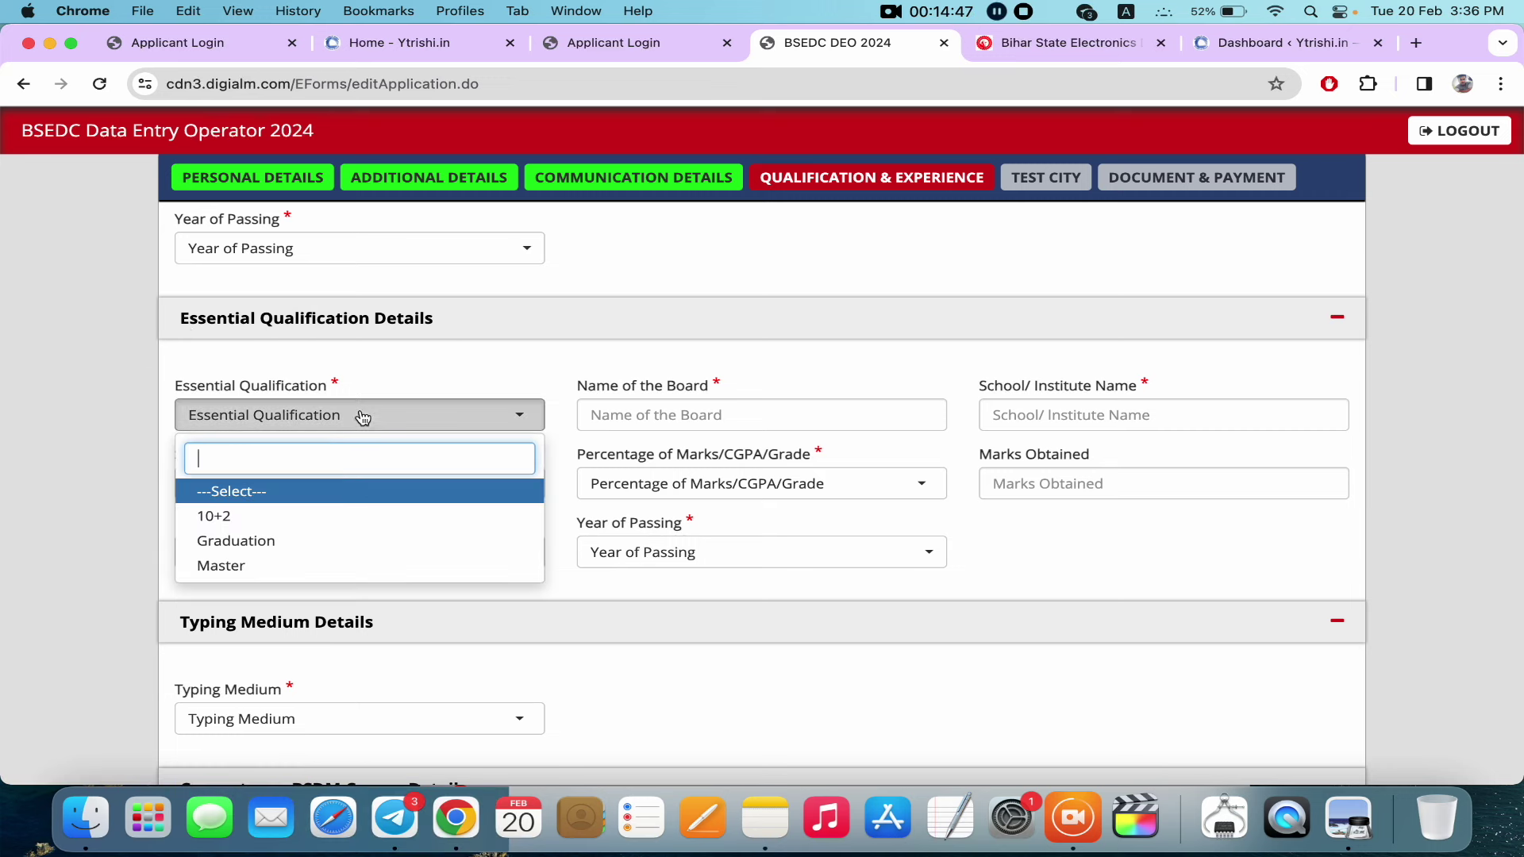
left_click(308, 526)
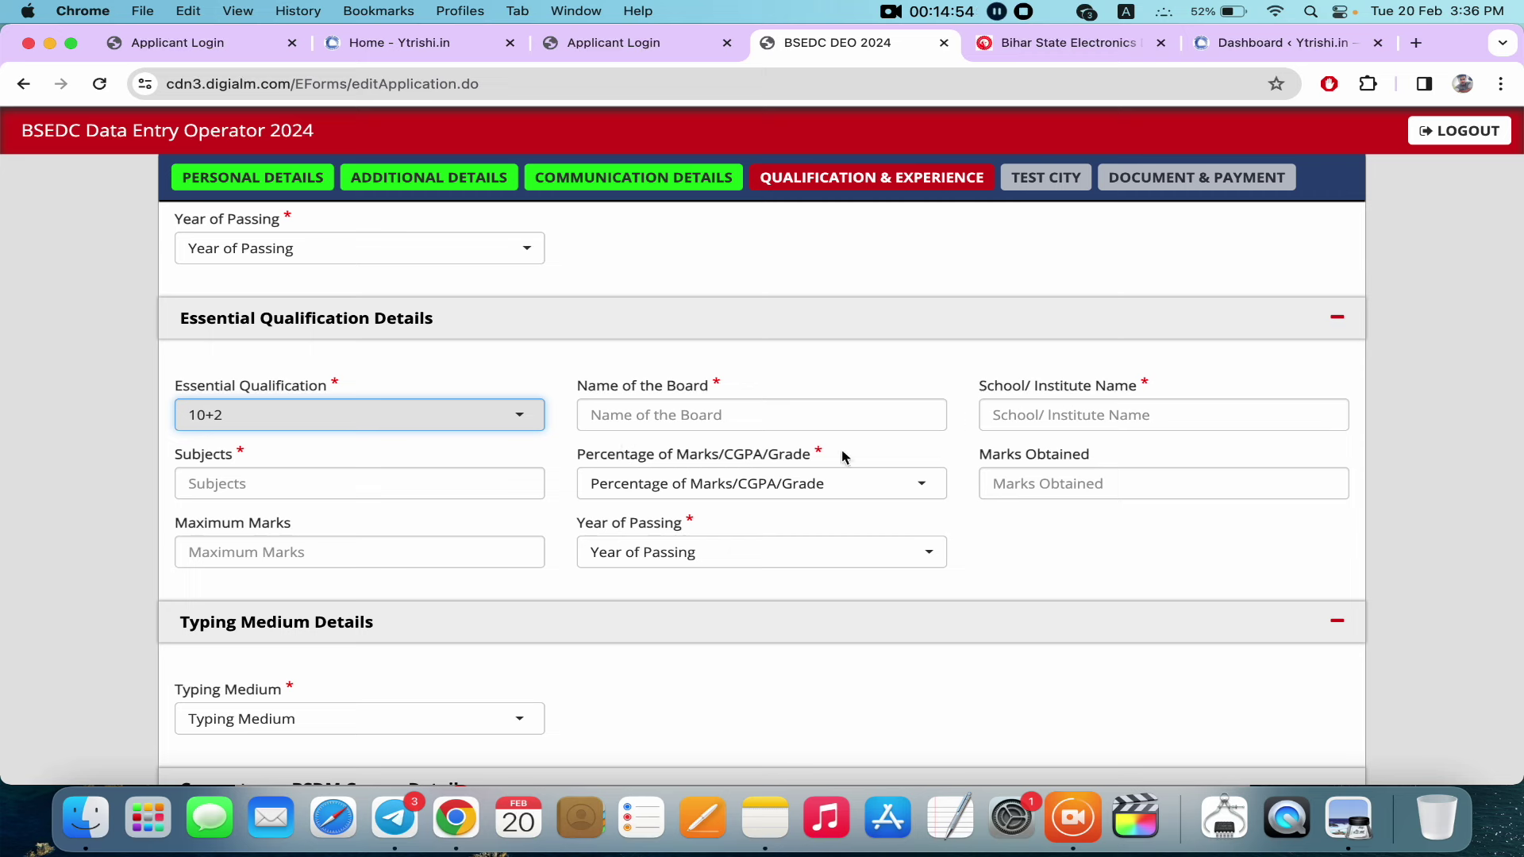
left_click(361, 490)
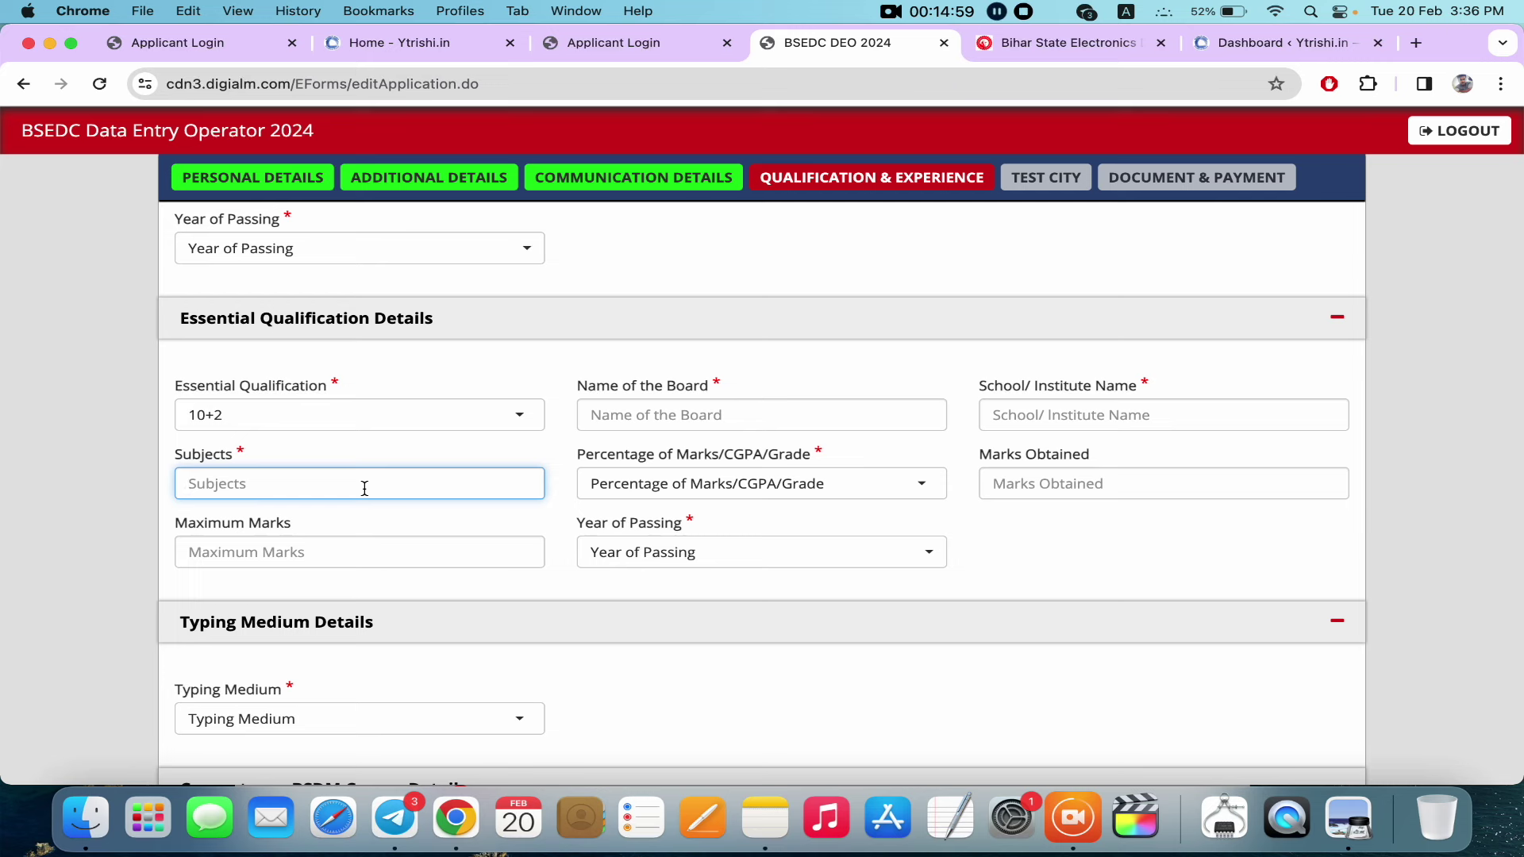
left_click(676, 499)
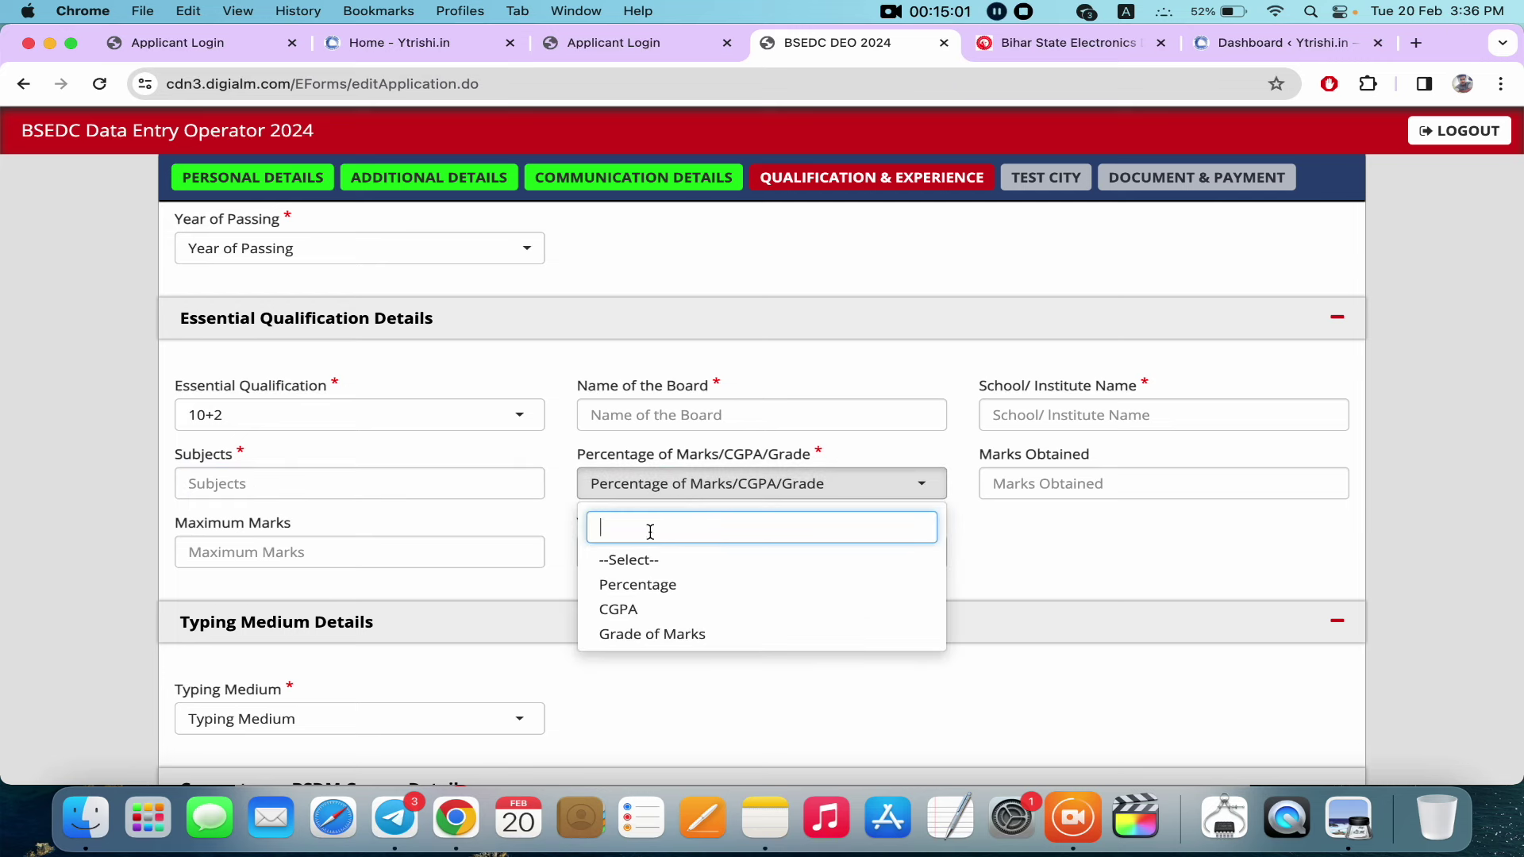
left_click(623, 587)
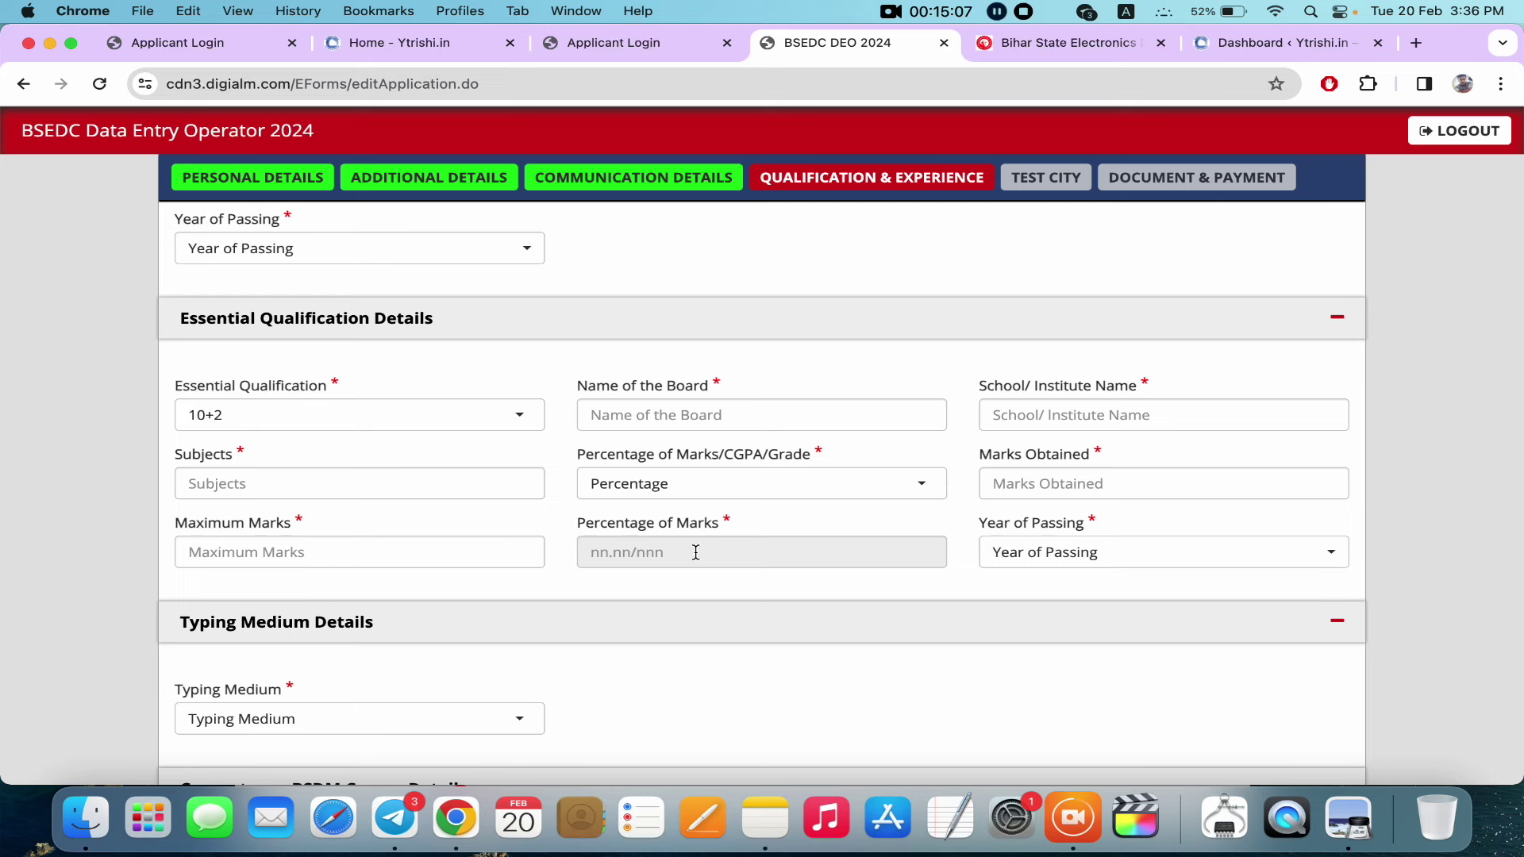
left_click(1015, 552)
left_click(1032, 554)
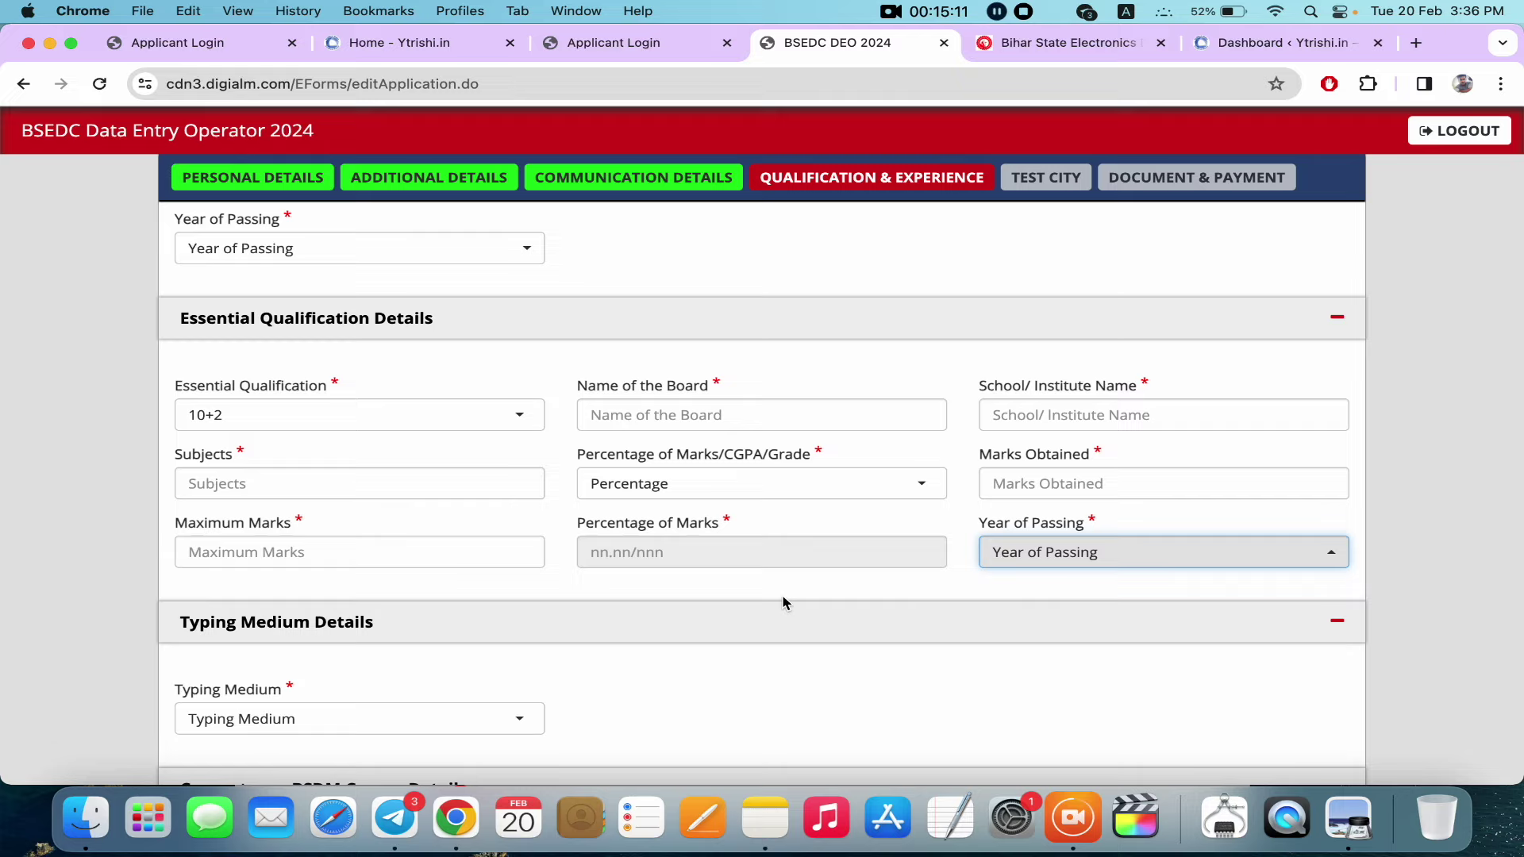
Set the typing medium to English in the Typing Medium Details section
scroll(782, 603, "down", 5)
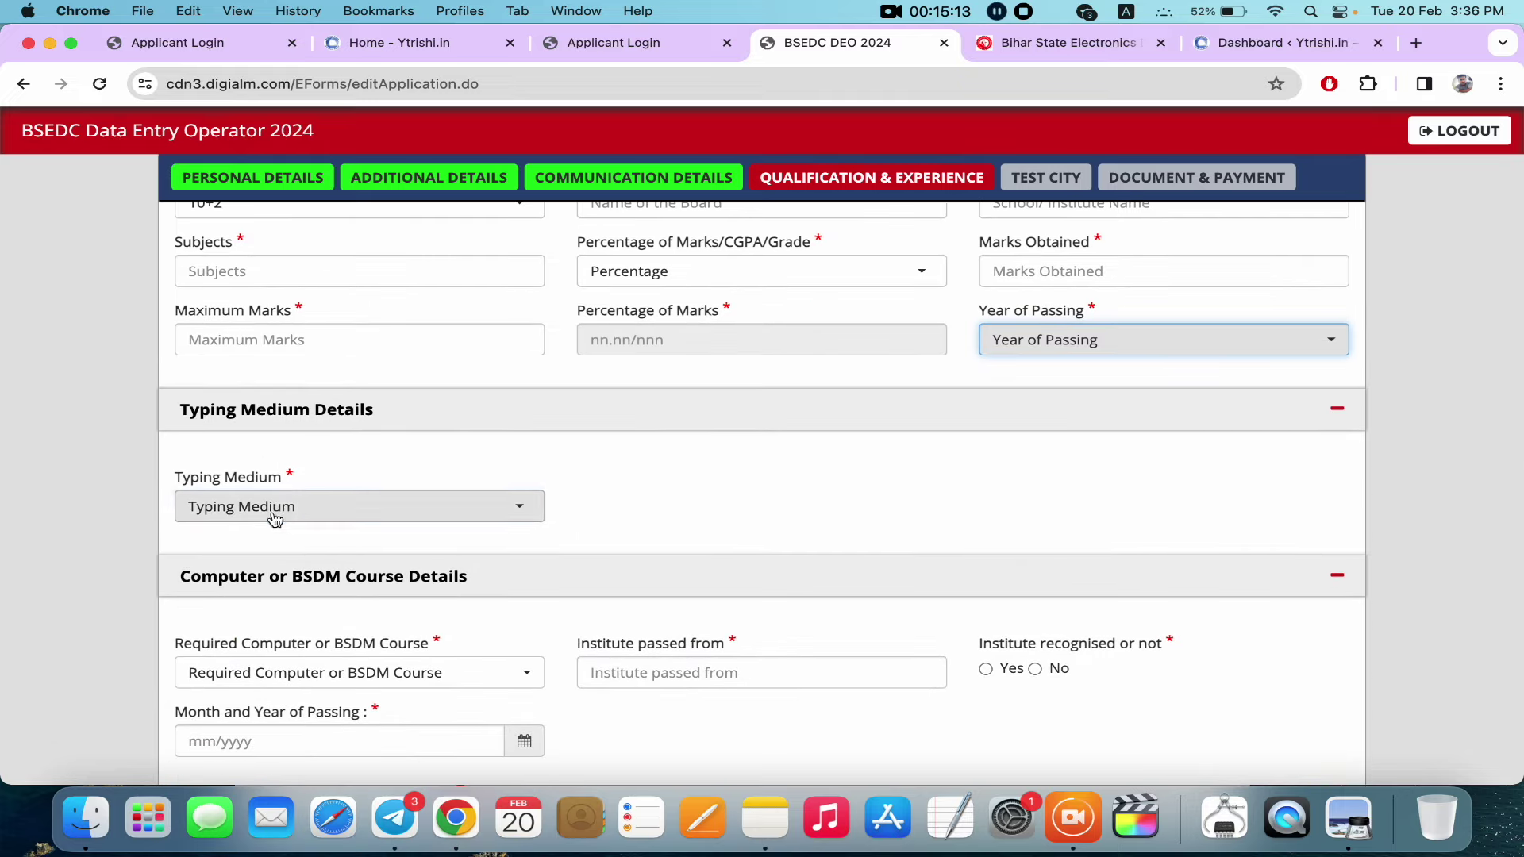
left_click(275, 520)
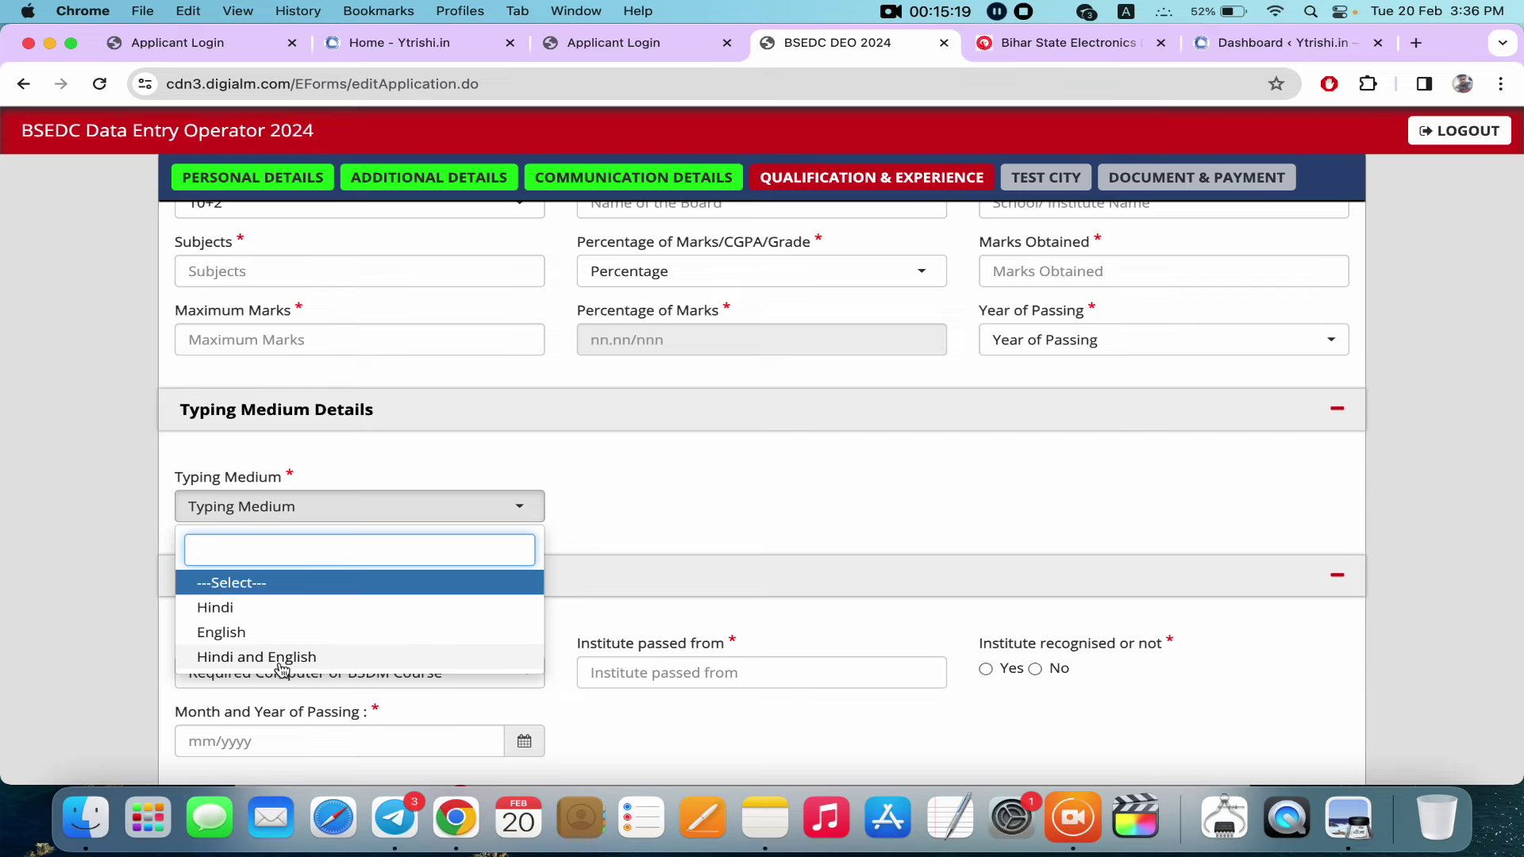
left_click(241, 635)
Choose 1 year Computer Course as the required computer or BSDM course
scroll(537, 575, "down", 3)
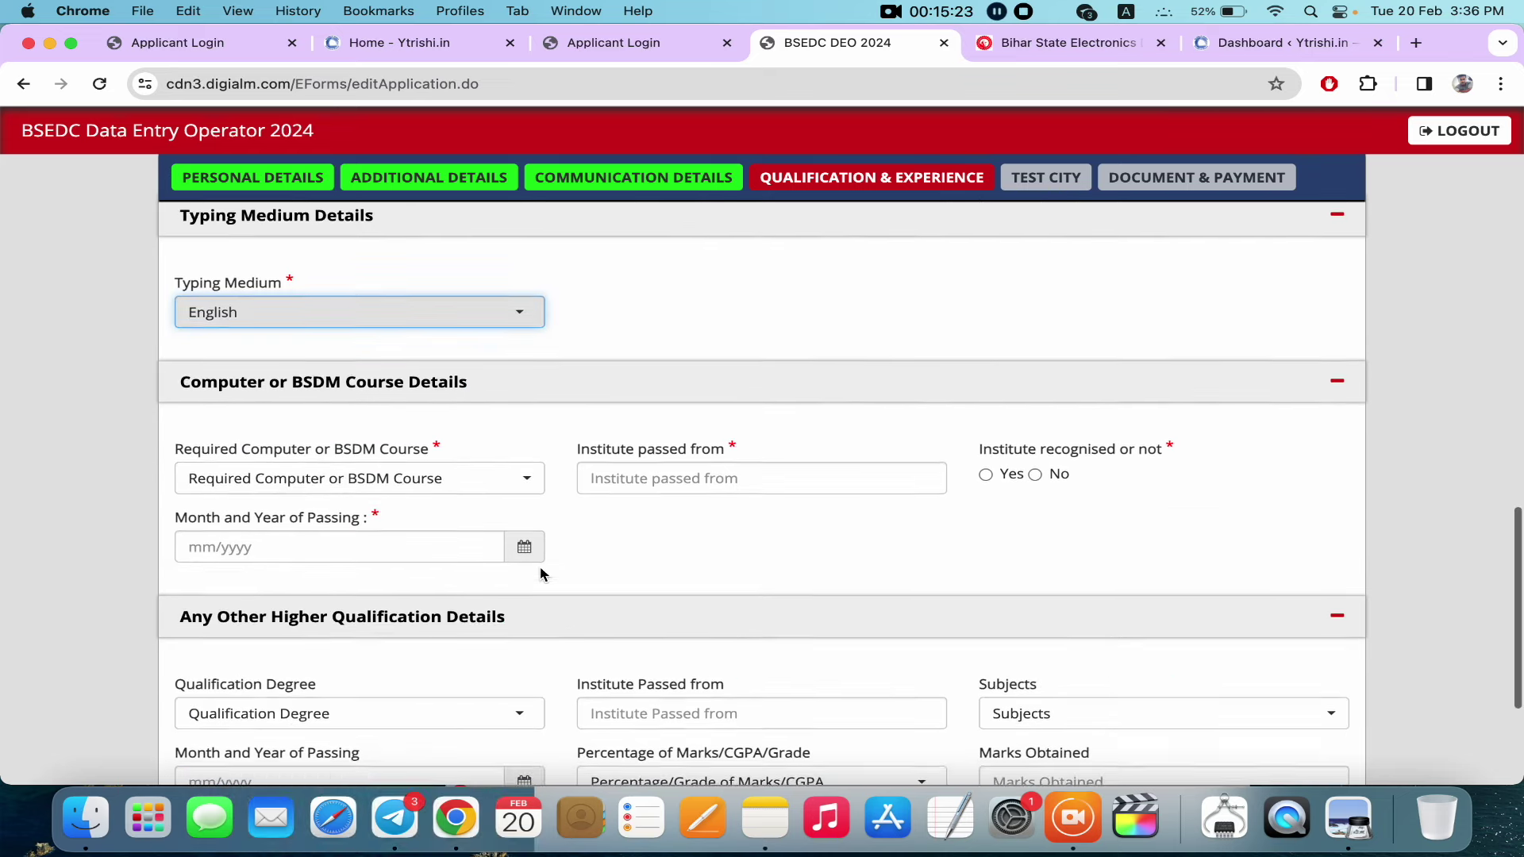
scroll(537, 575, "down", 1)
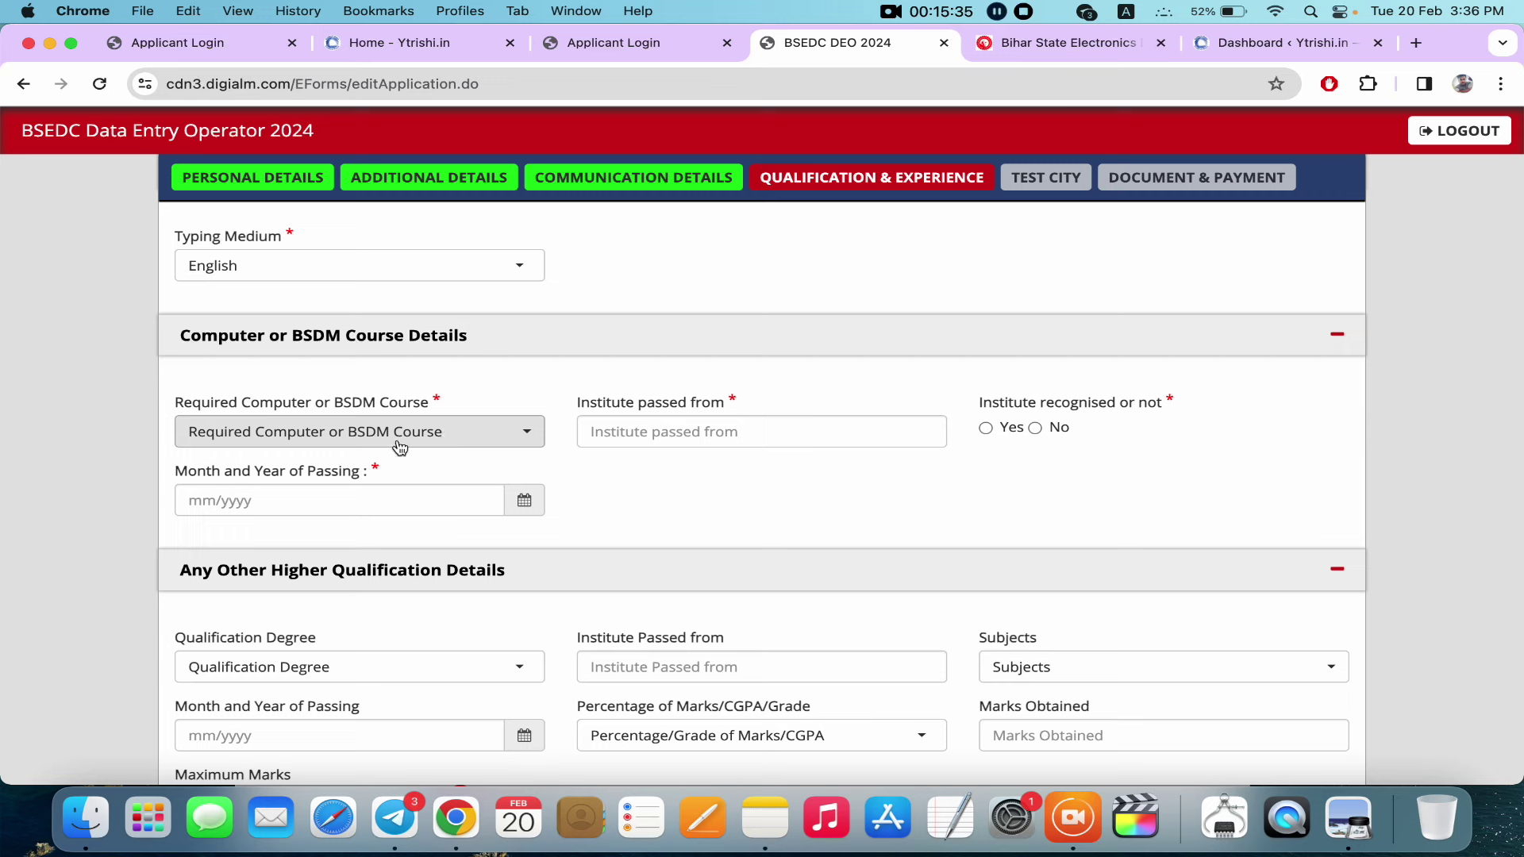
left_click(375, 442)
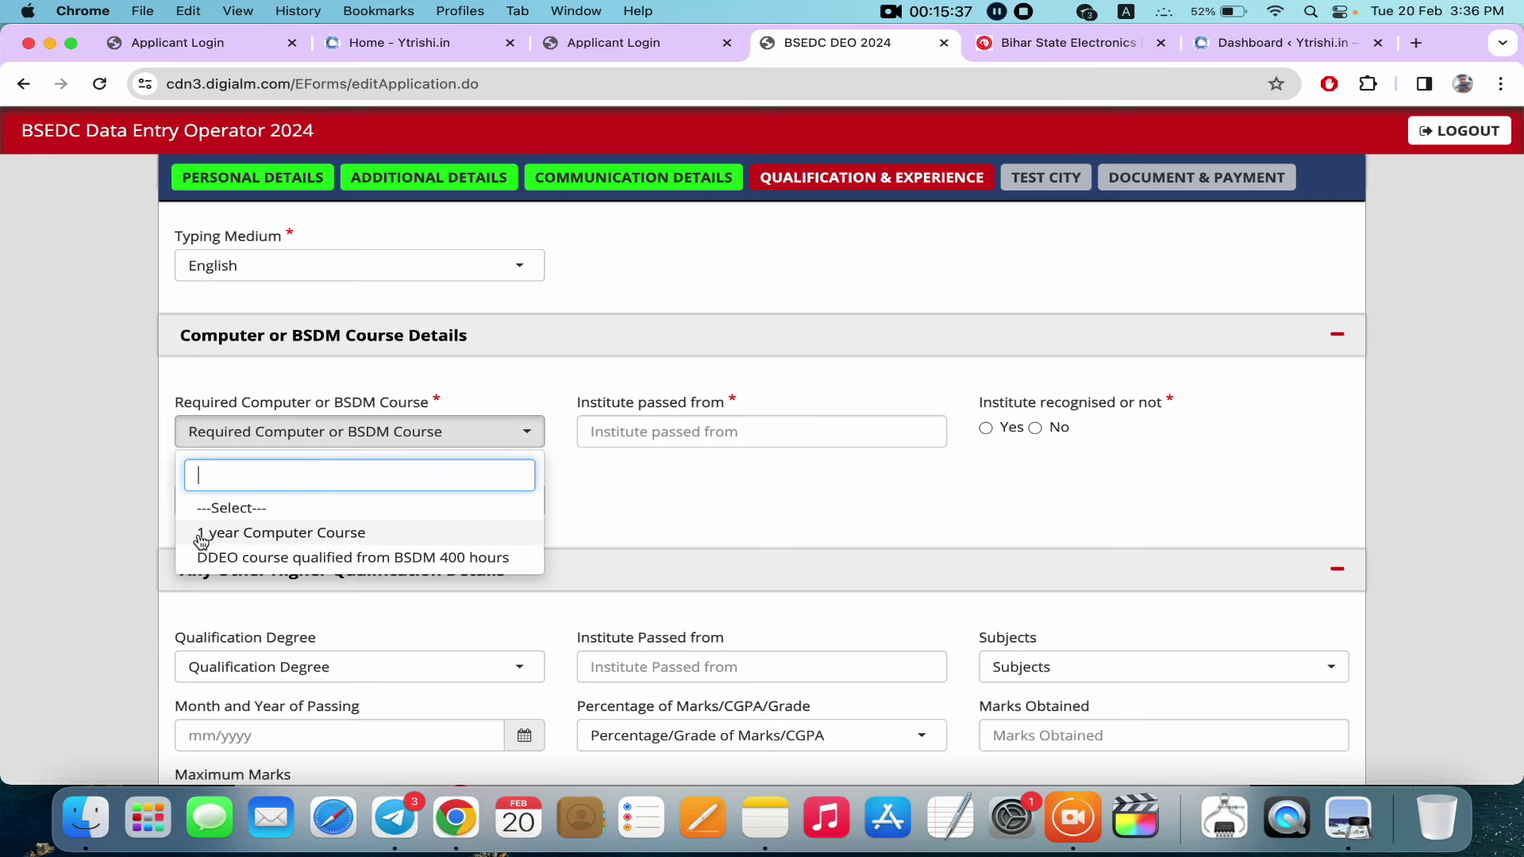
left_click(326, 540)
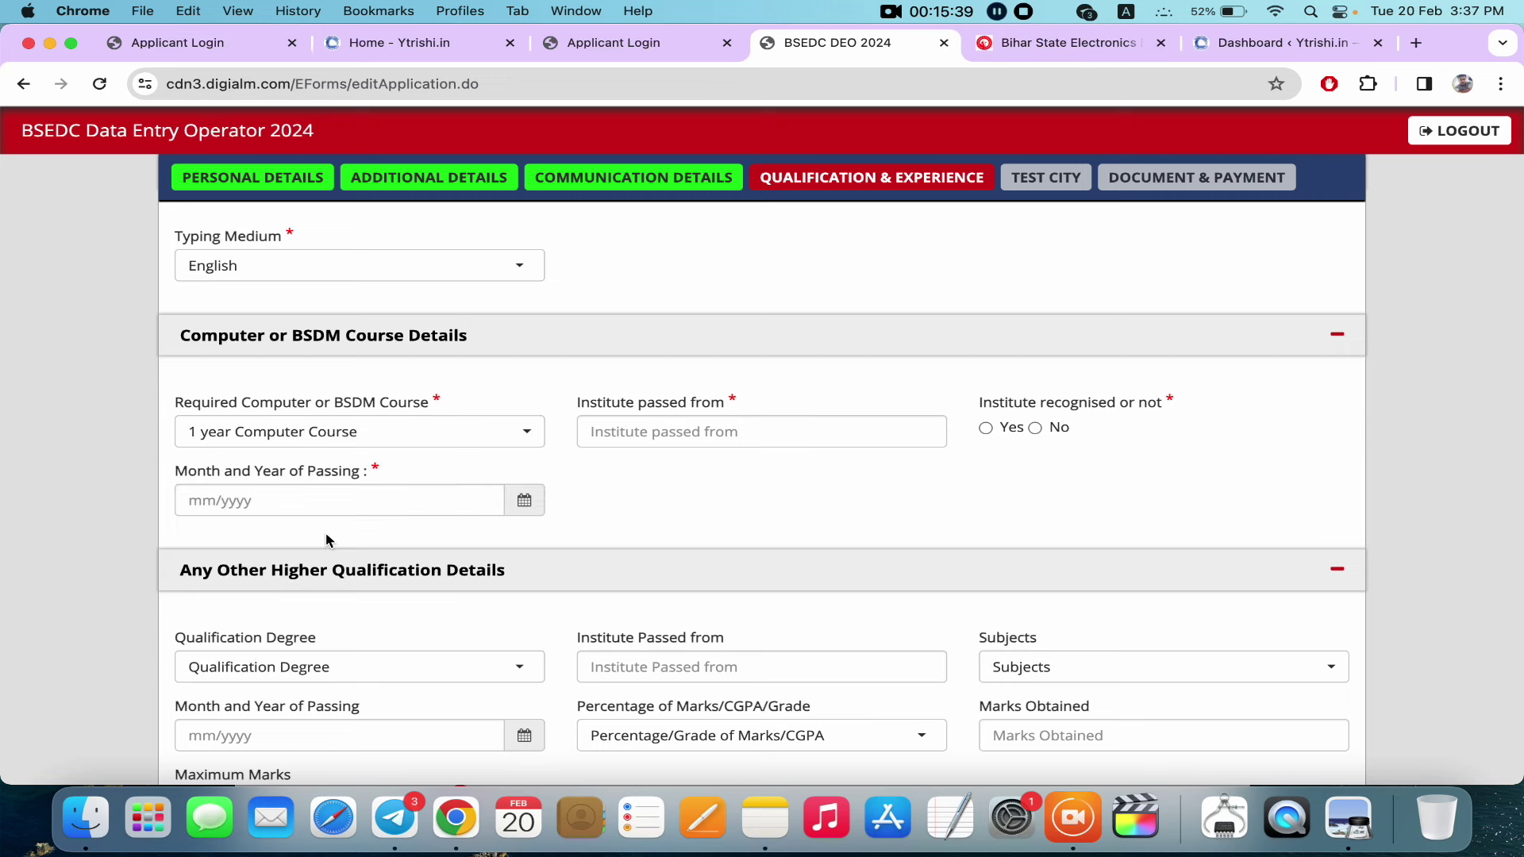
left_click(365, 441)
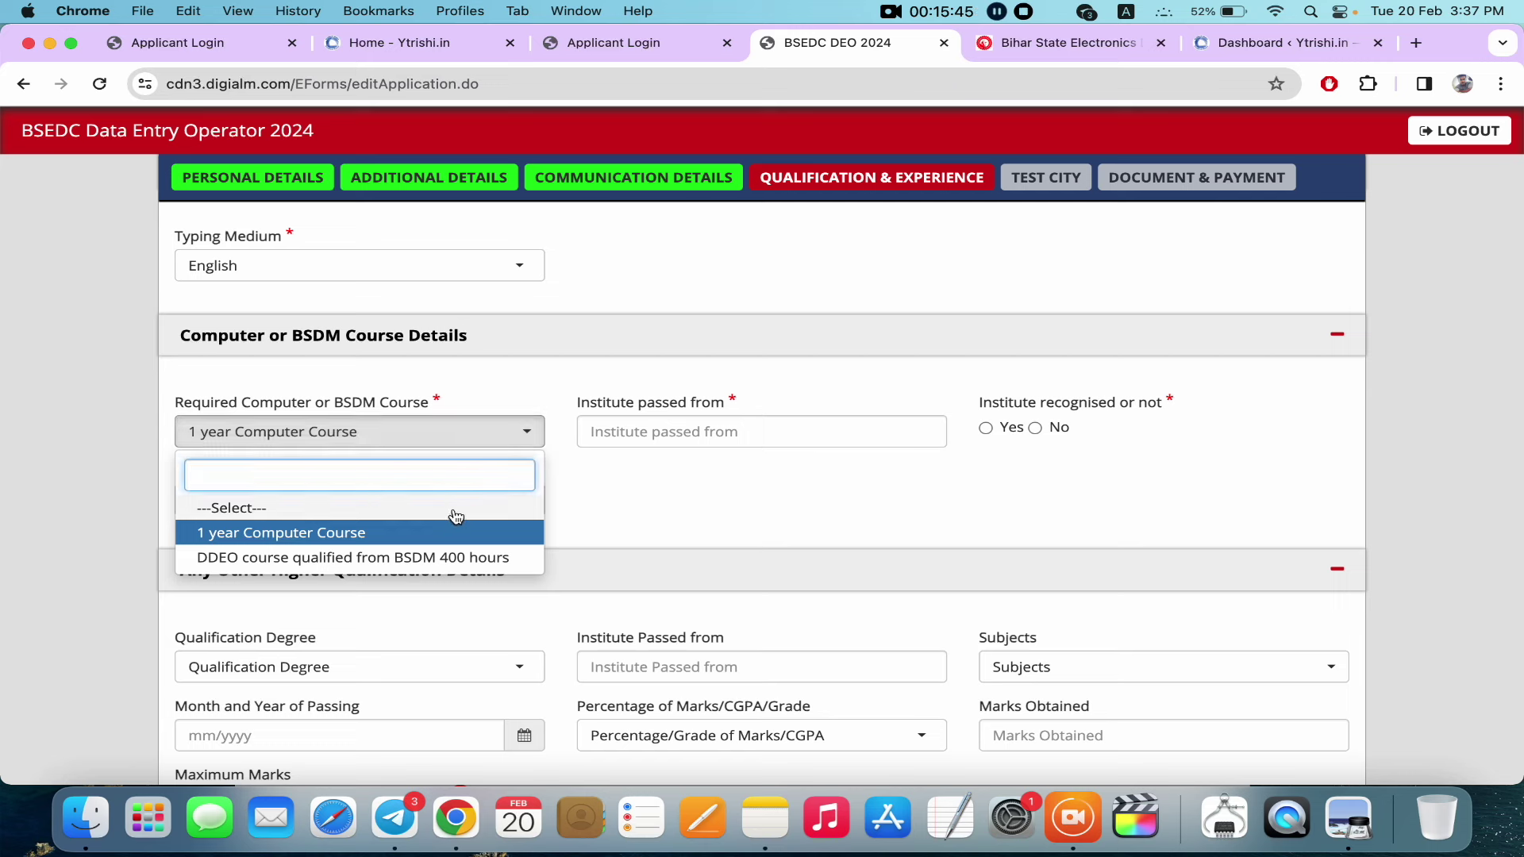
left_click(311, 533)
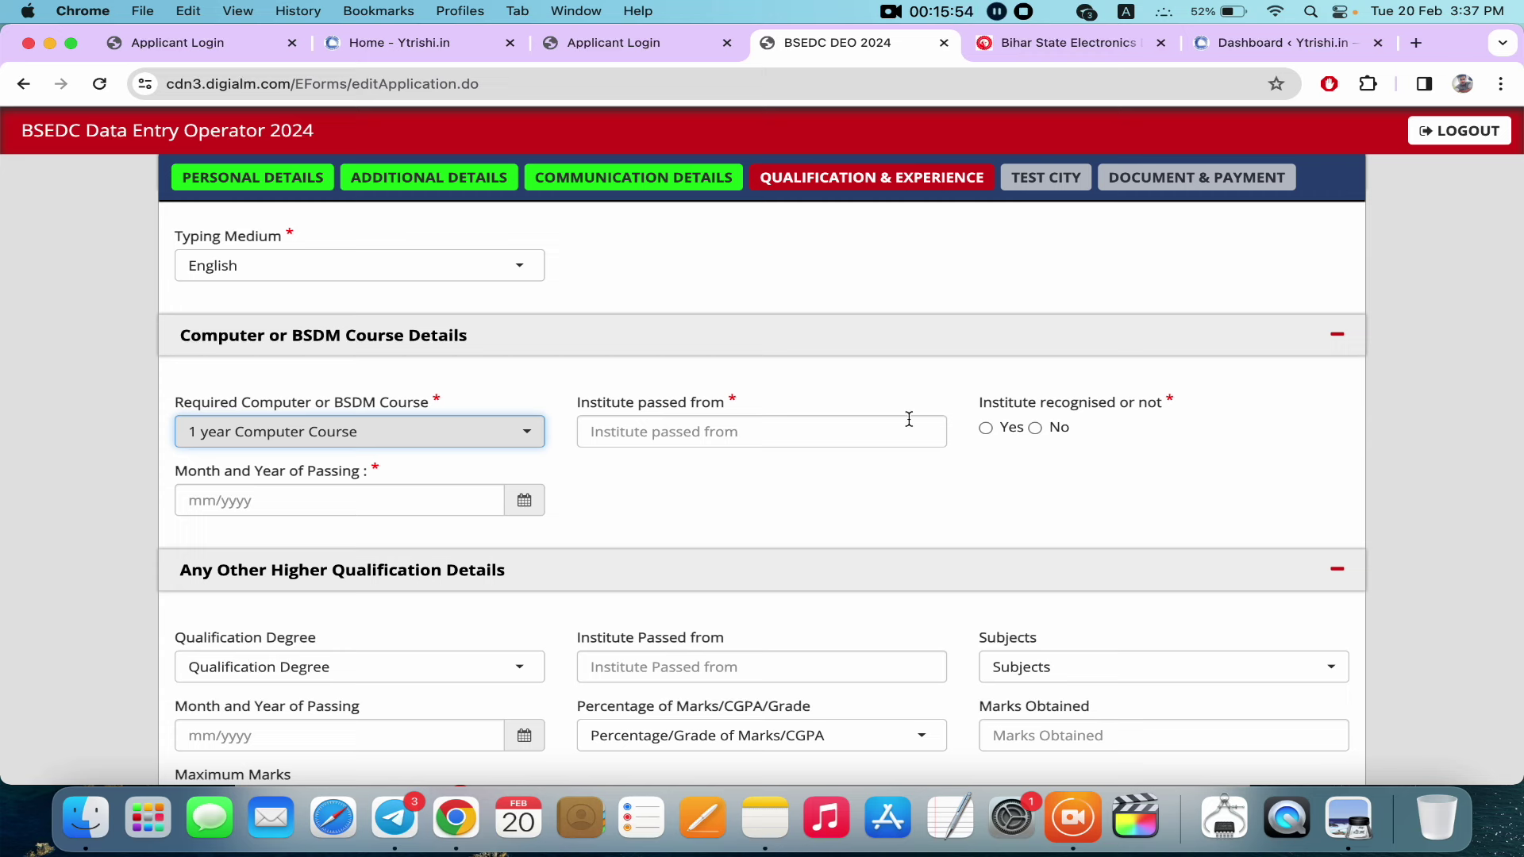
Answer Yes to whether the computer course institute is recognised and view the month and year of passing calendar
left_click_drag(965, 411, 1157, 410)
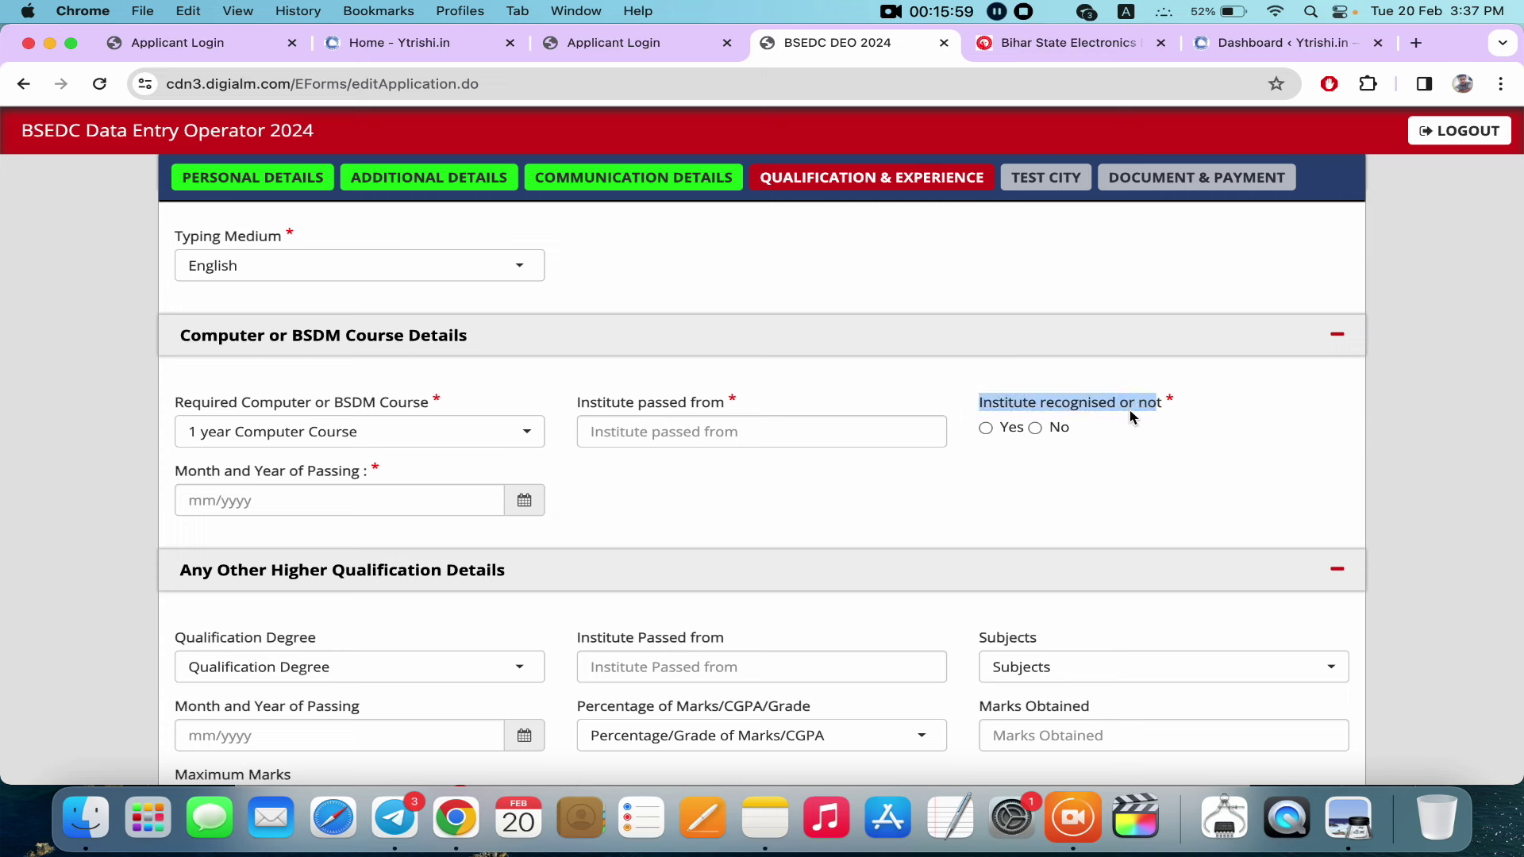
left_click(1131, 417)
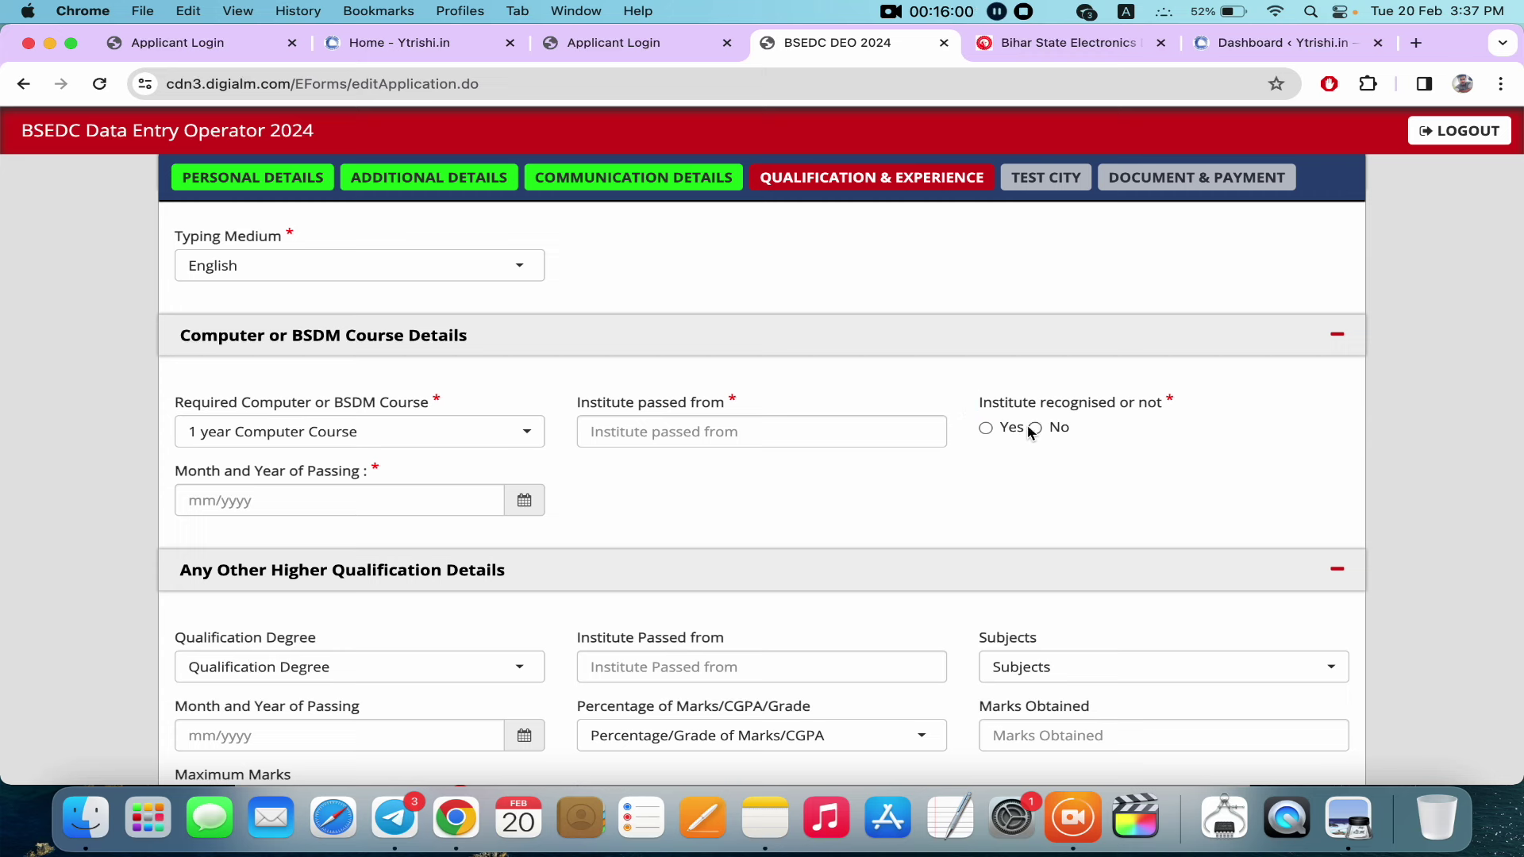
left_click(986, 429)
left_click(524, 504)
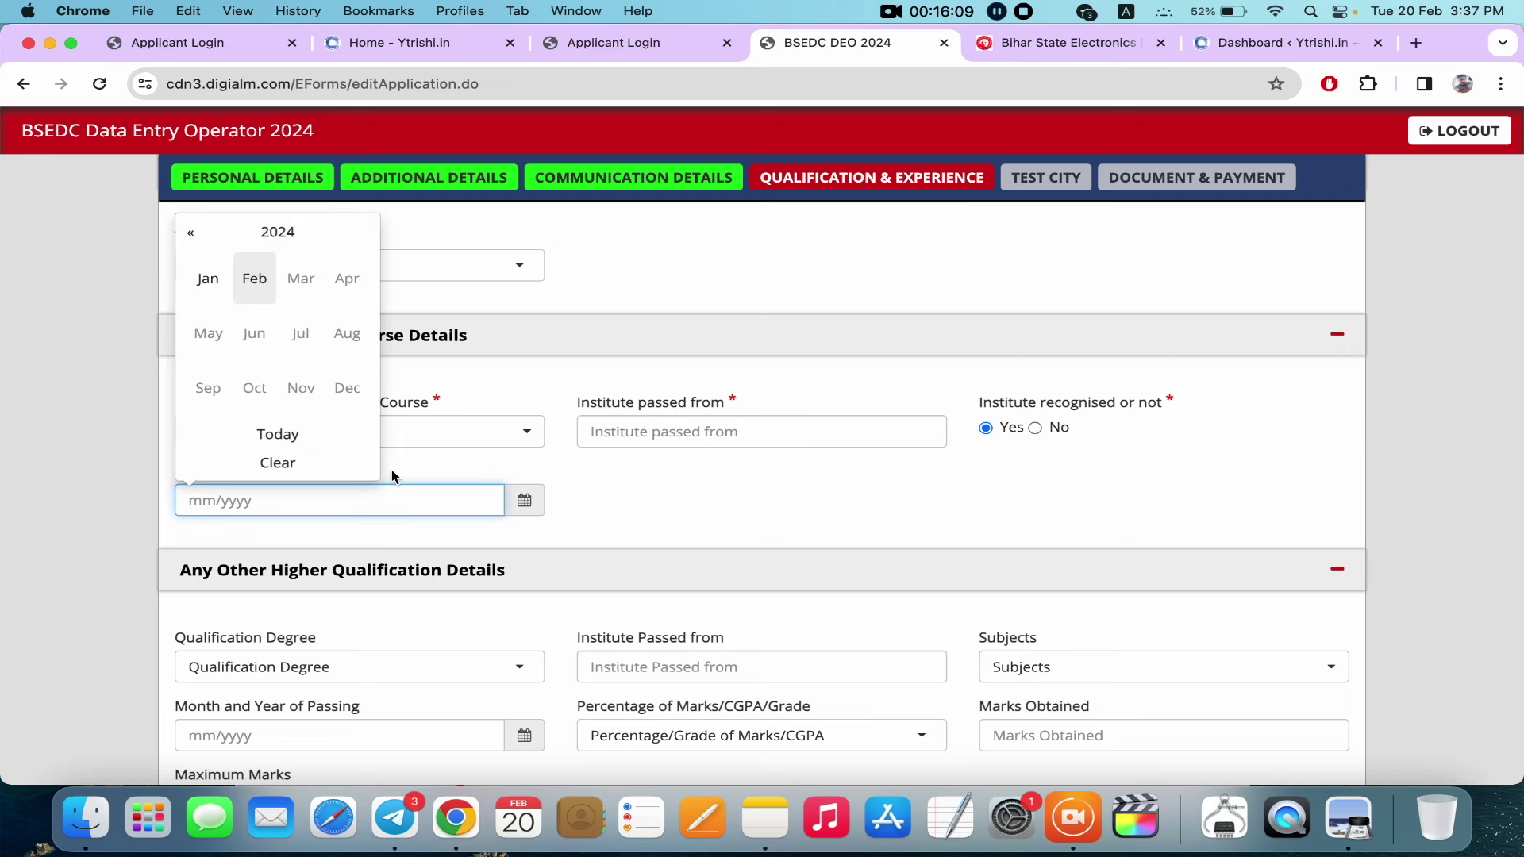
left_click(847, 458)
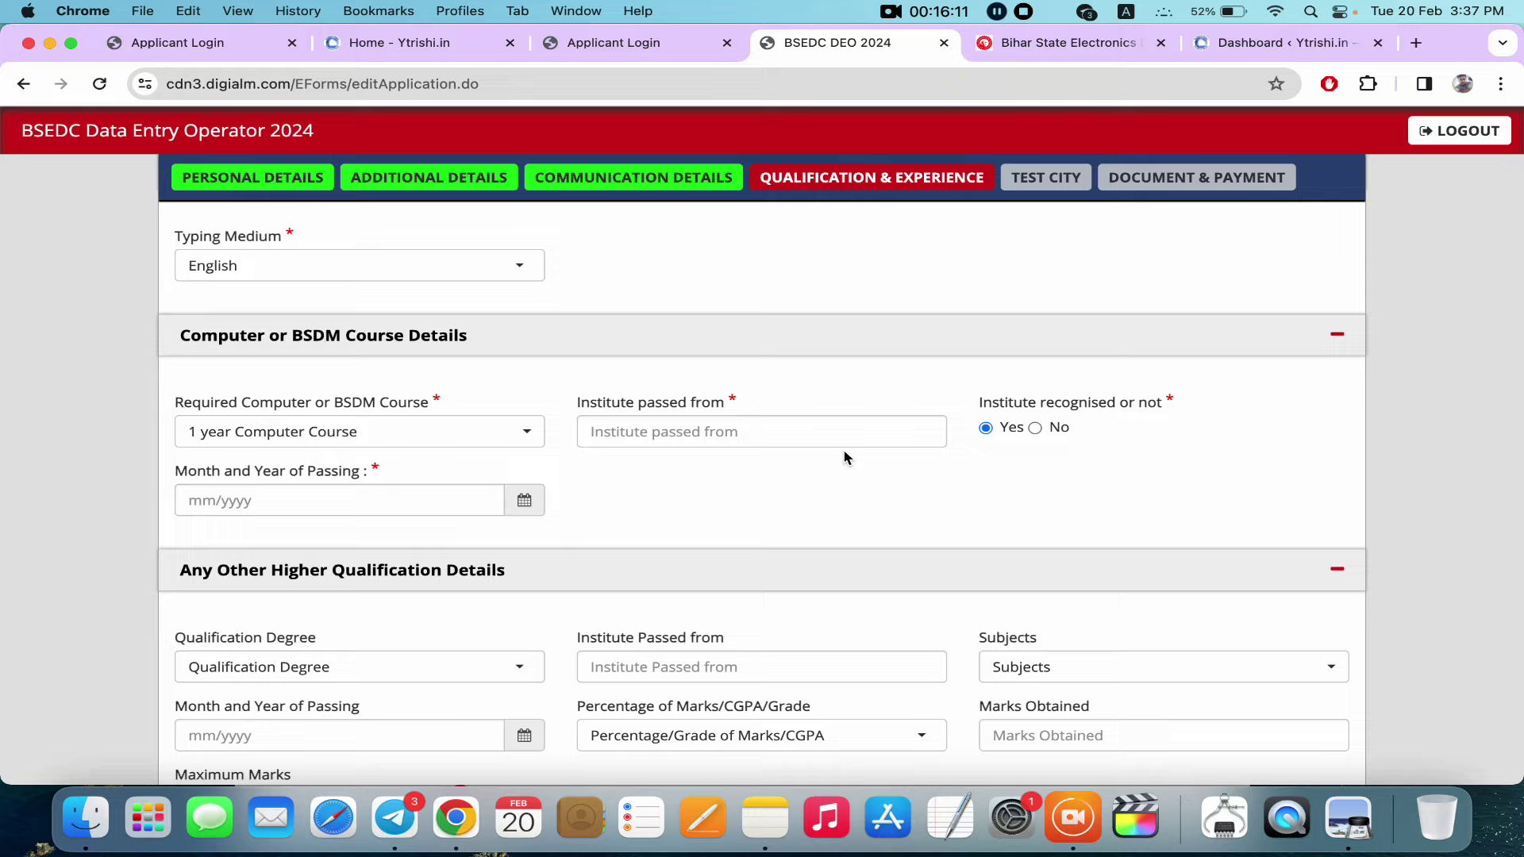
View the qualification degree options under Any Other Higher Qualification Details
scroll(675, 540, "down", 5)
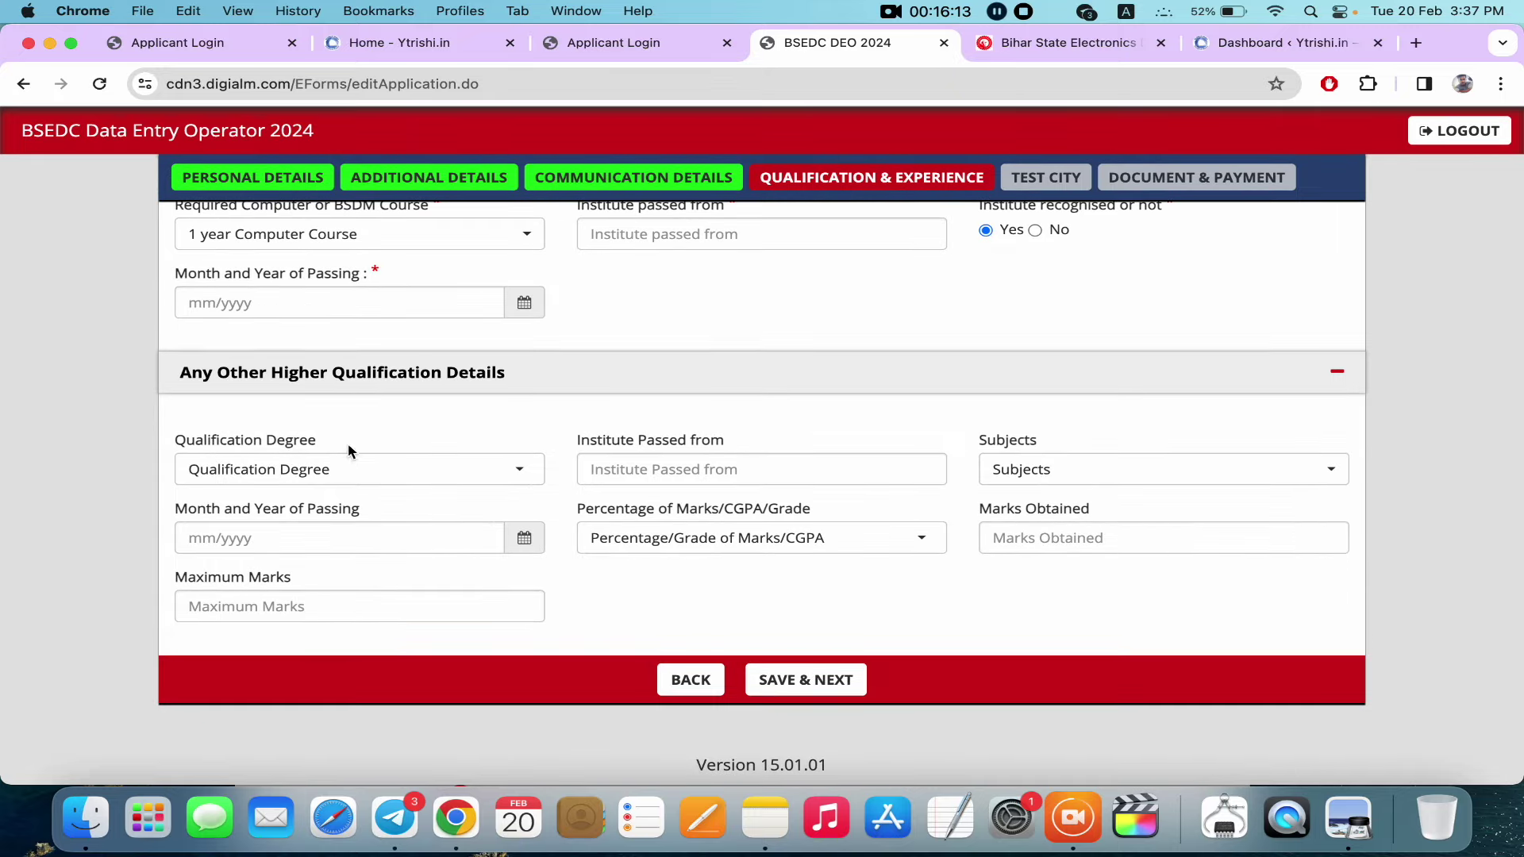
left_click(415, 469)
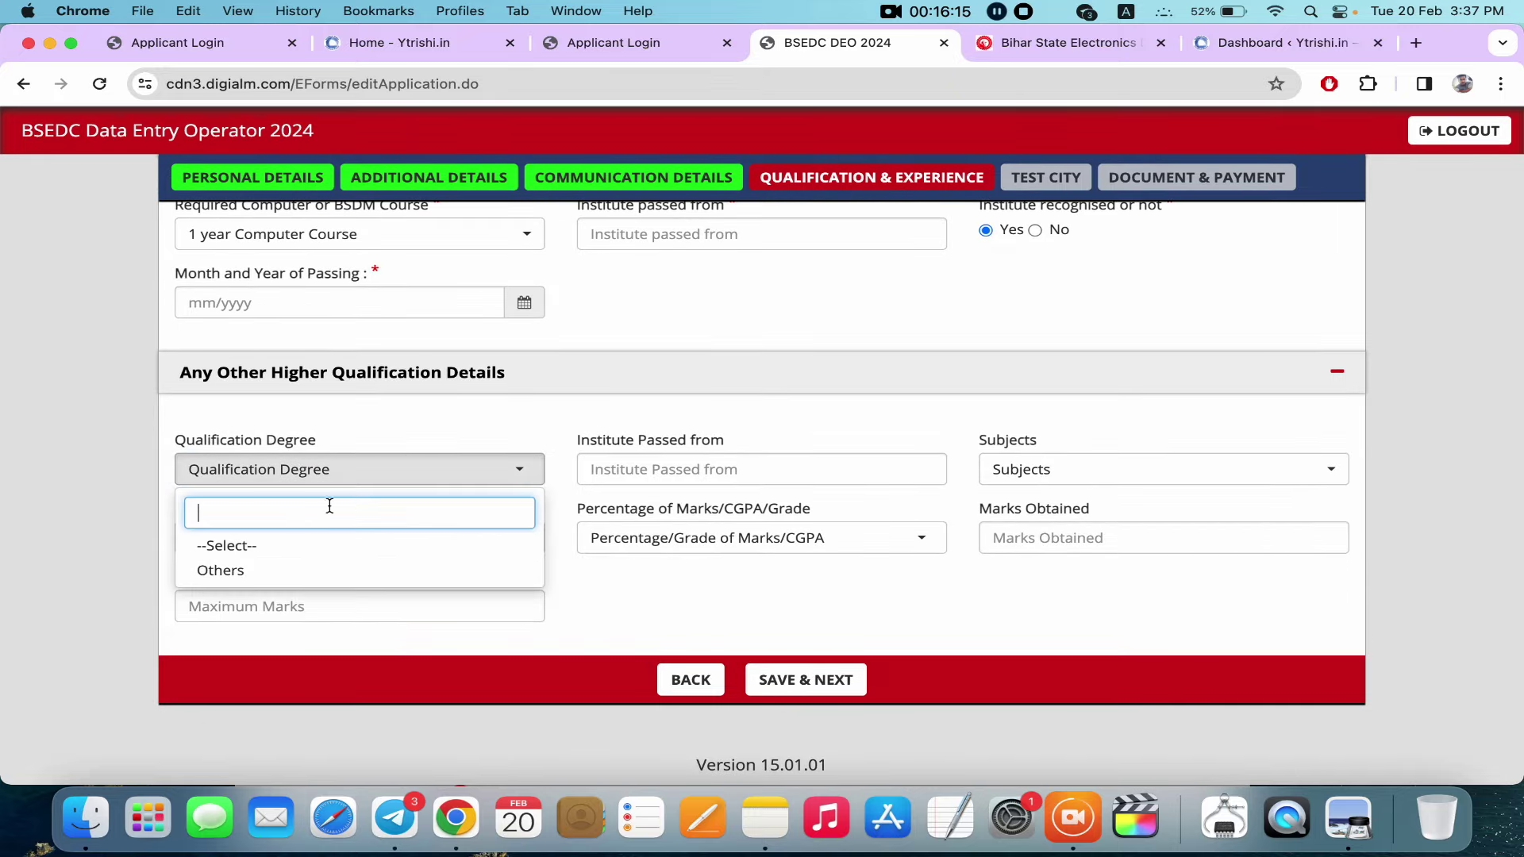
left_click(308, 483)
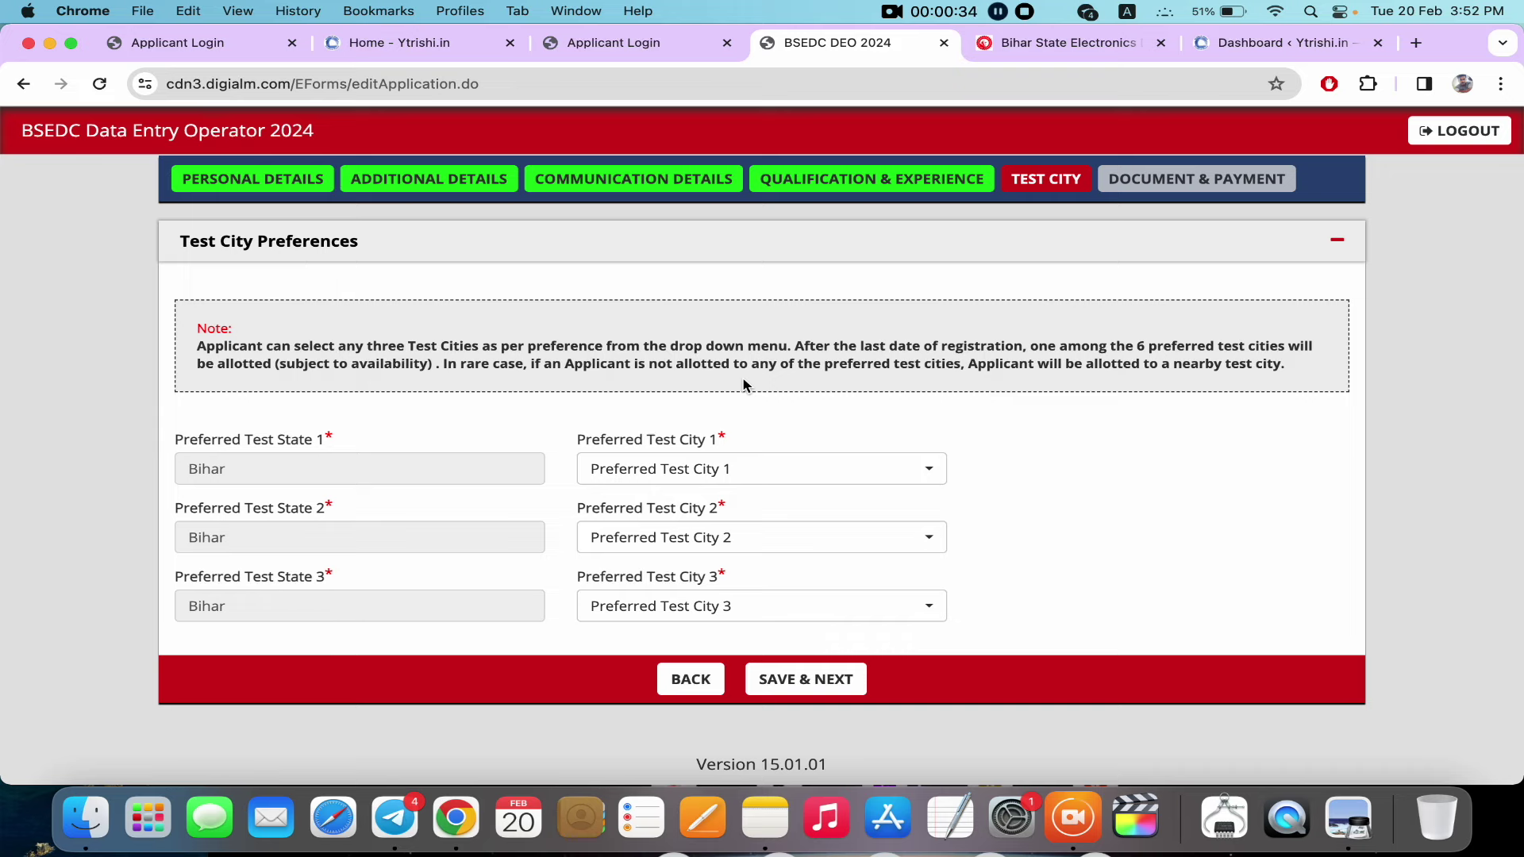
Set the preferred test cities to Patna, Muzaffarpur and Bhagalpur in that order, and save to continue to the documents section
left_click(741, 470)
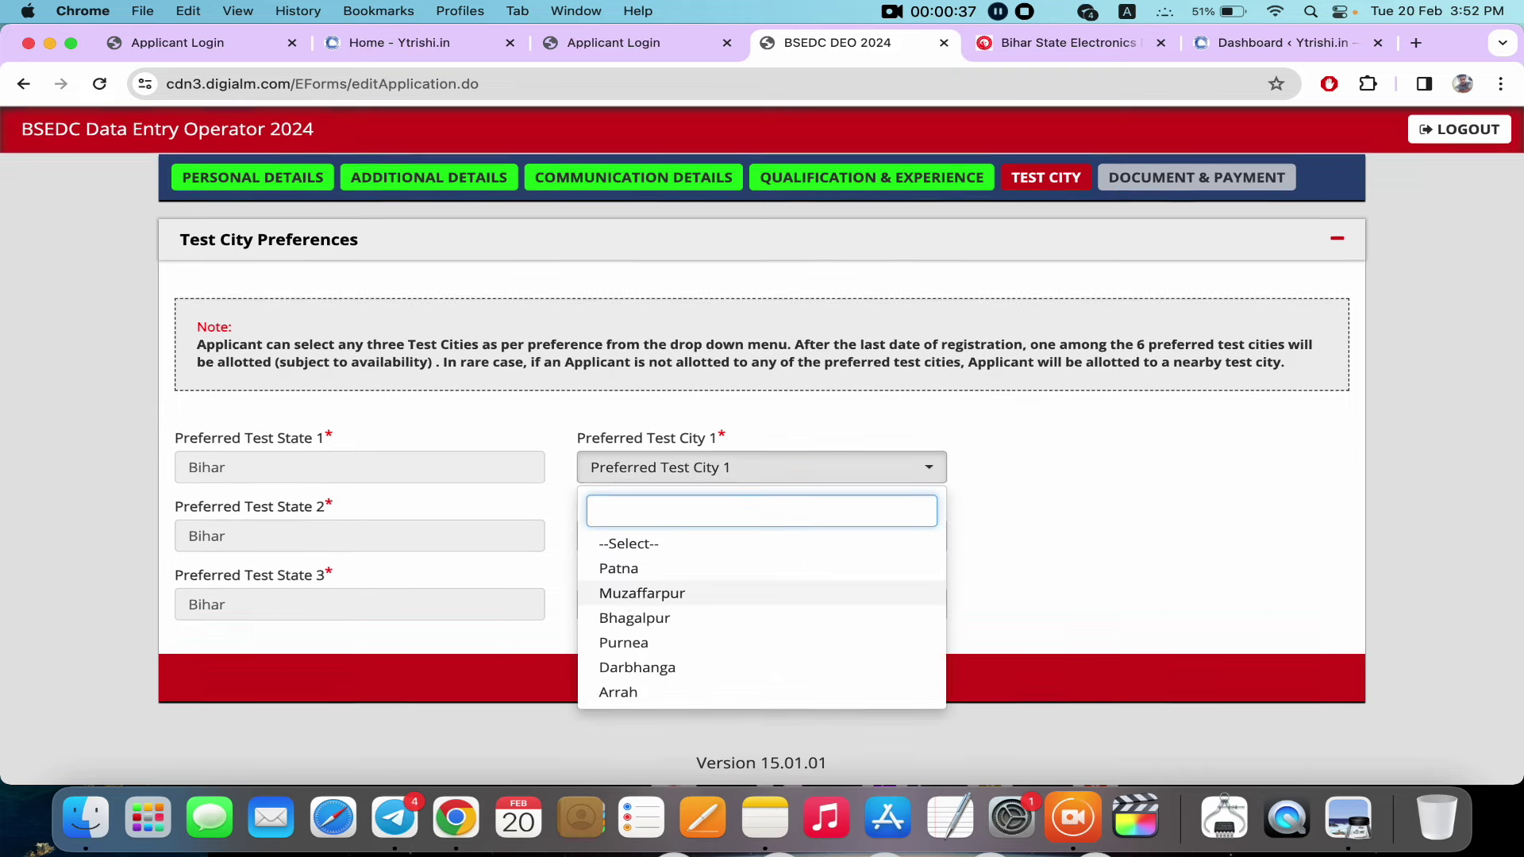
left_click(635, 571)
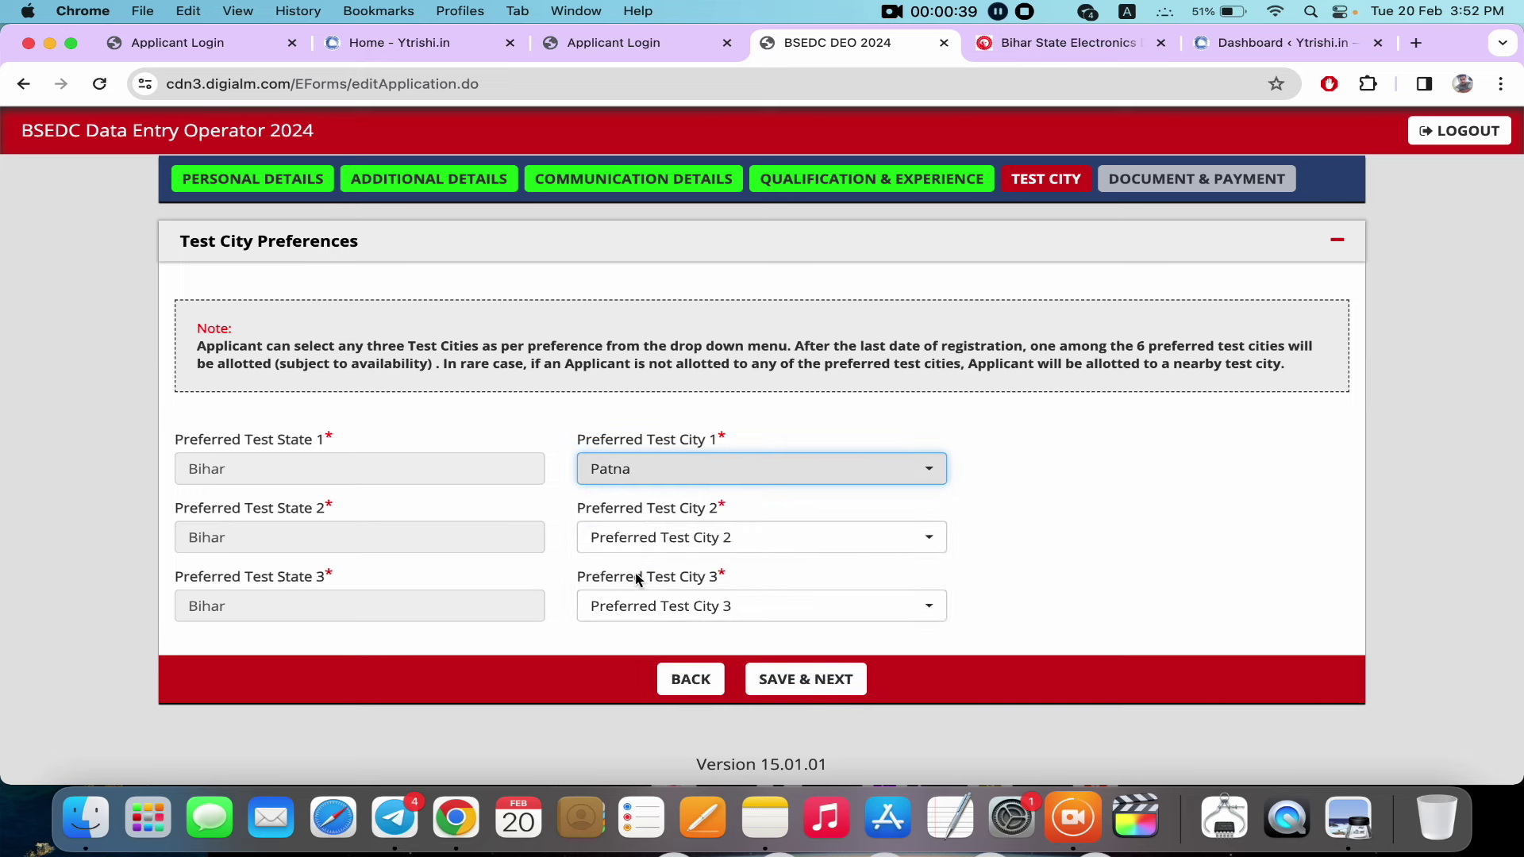
left_click(698, 543)
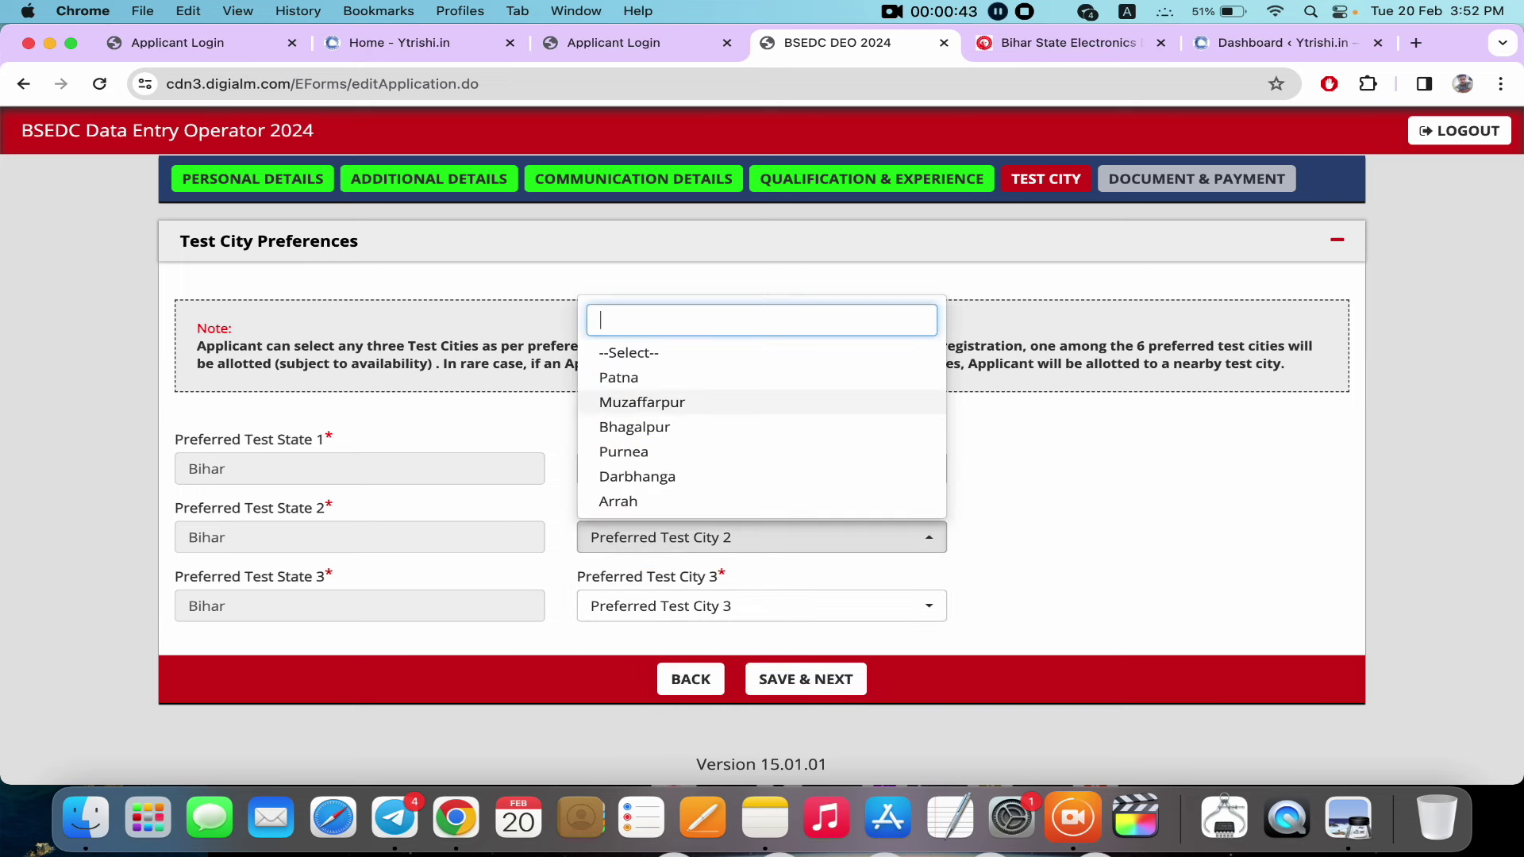
left_click(668, 413)
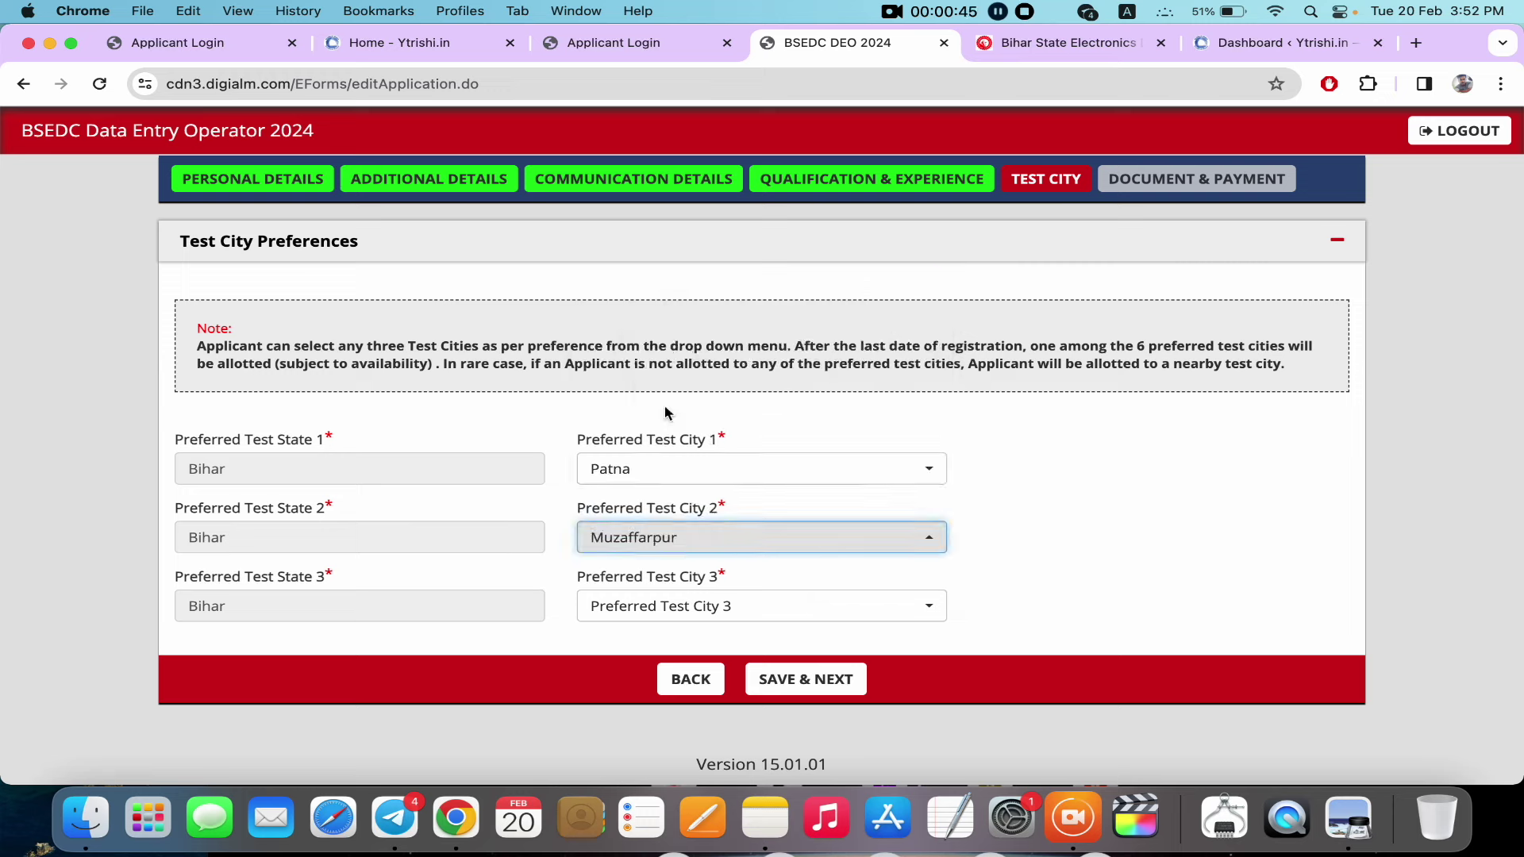
left_click(626, 604)
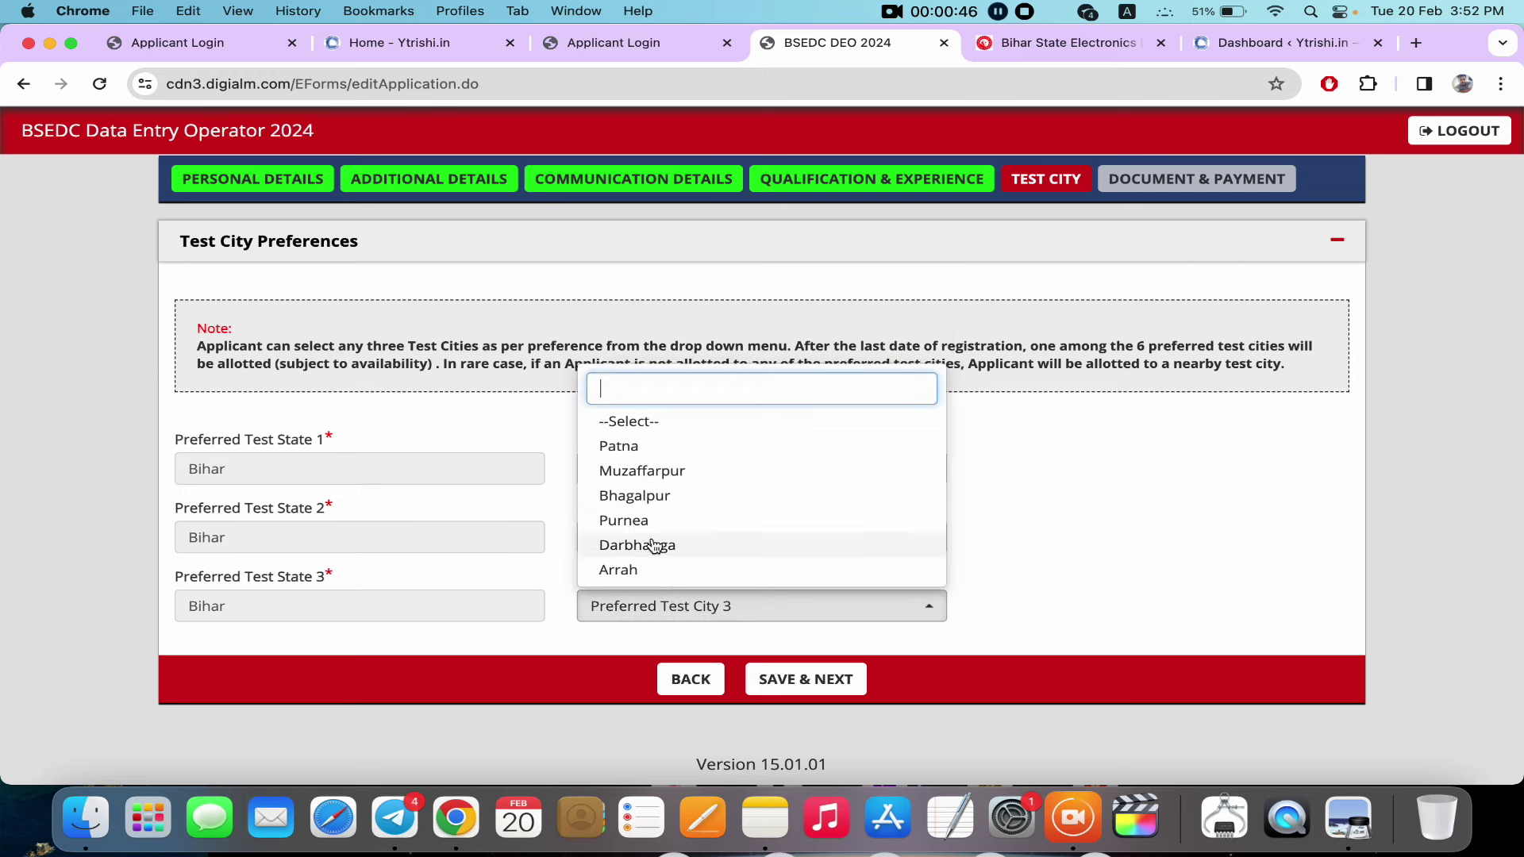
left_click(649, 499)
left_click(805, 681)
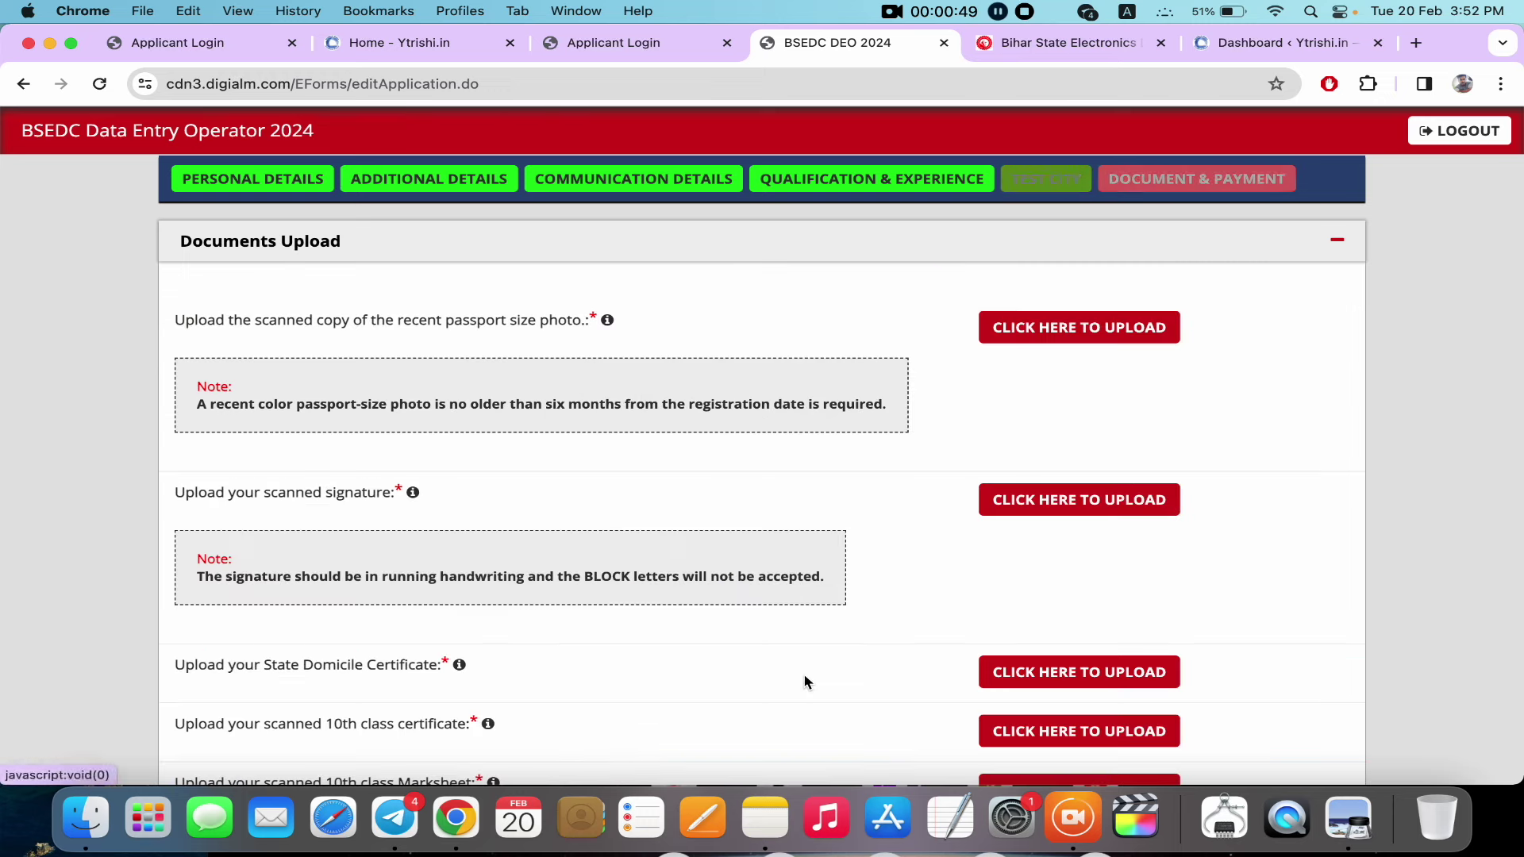
Examine the passport size photo upload requirement and its note in the Documents Upload section
left_click(941, 206)
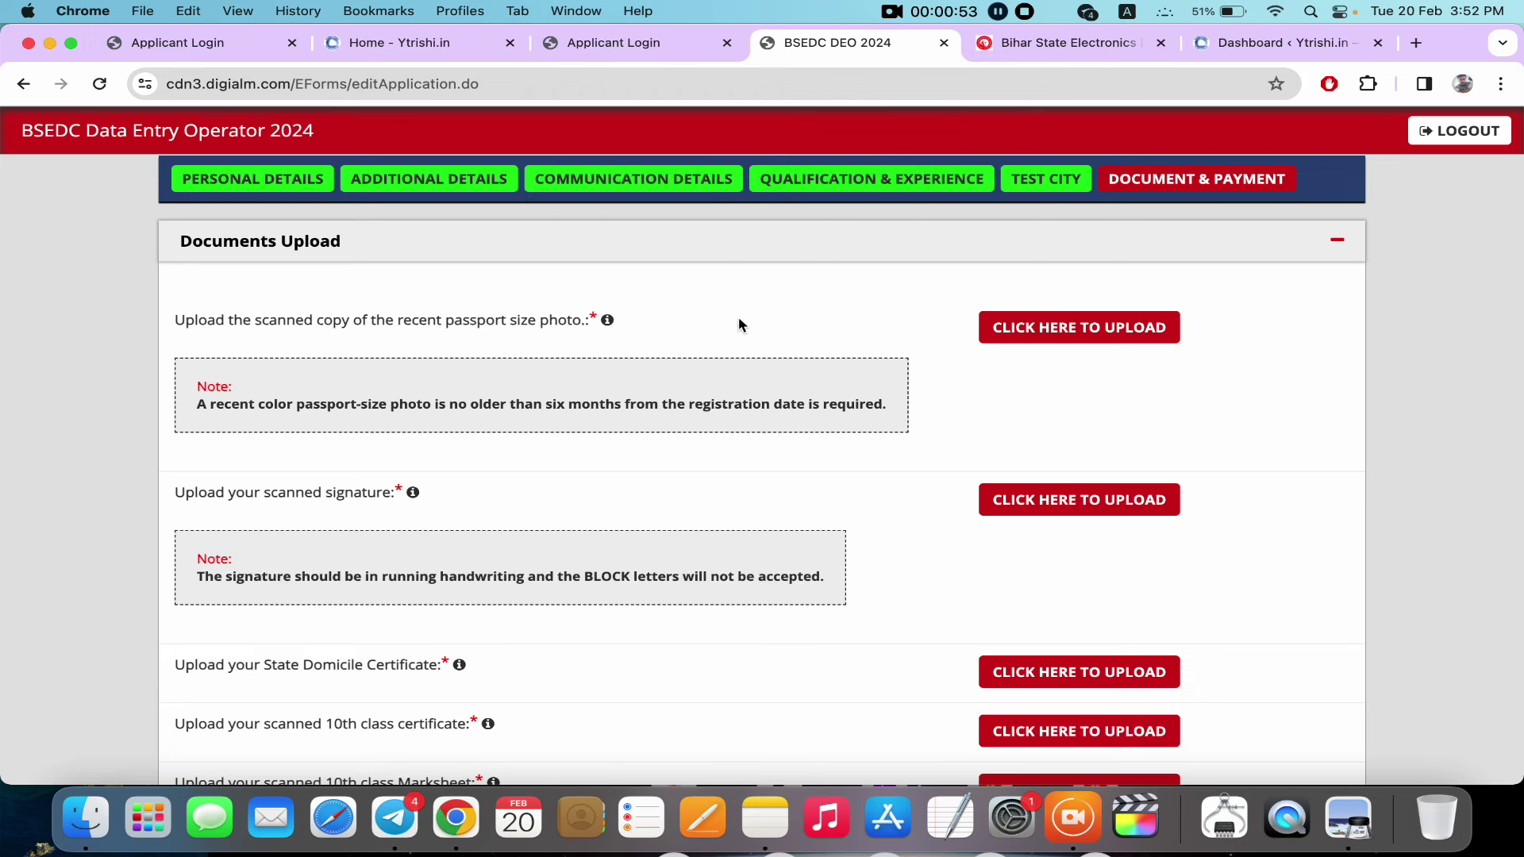
scroll(645, 358, "down", 1)
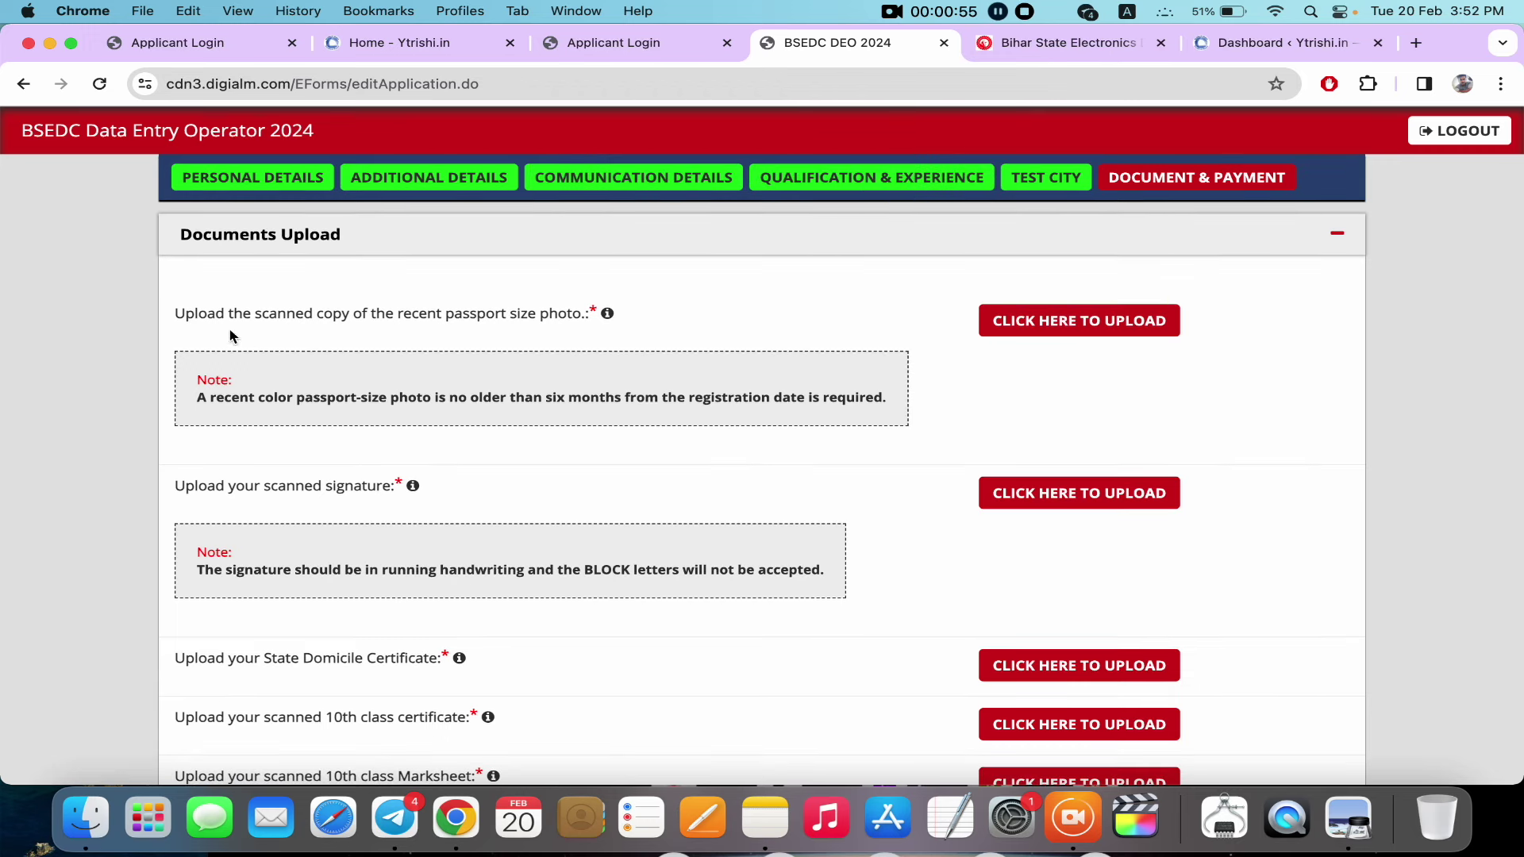
left_click_drag(179, 319, 555, 333)
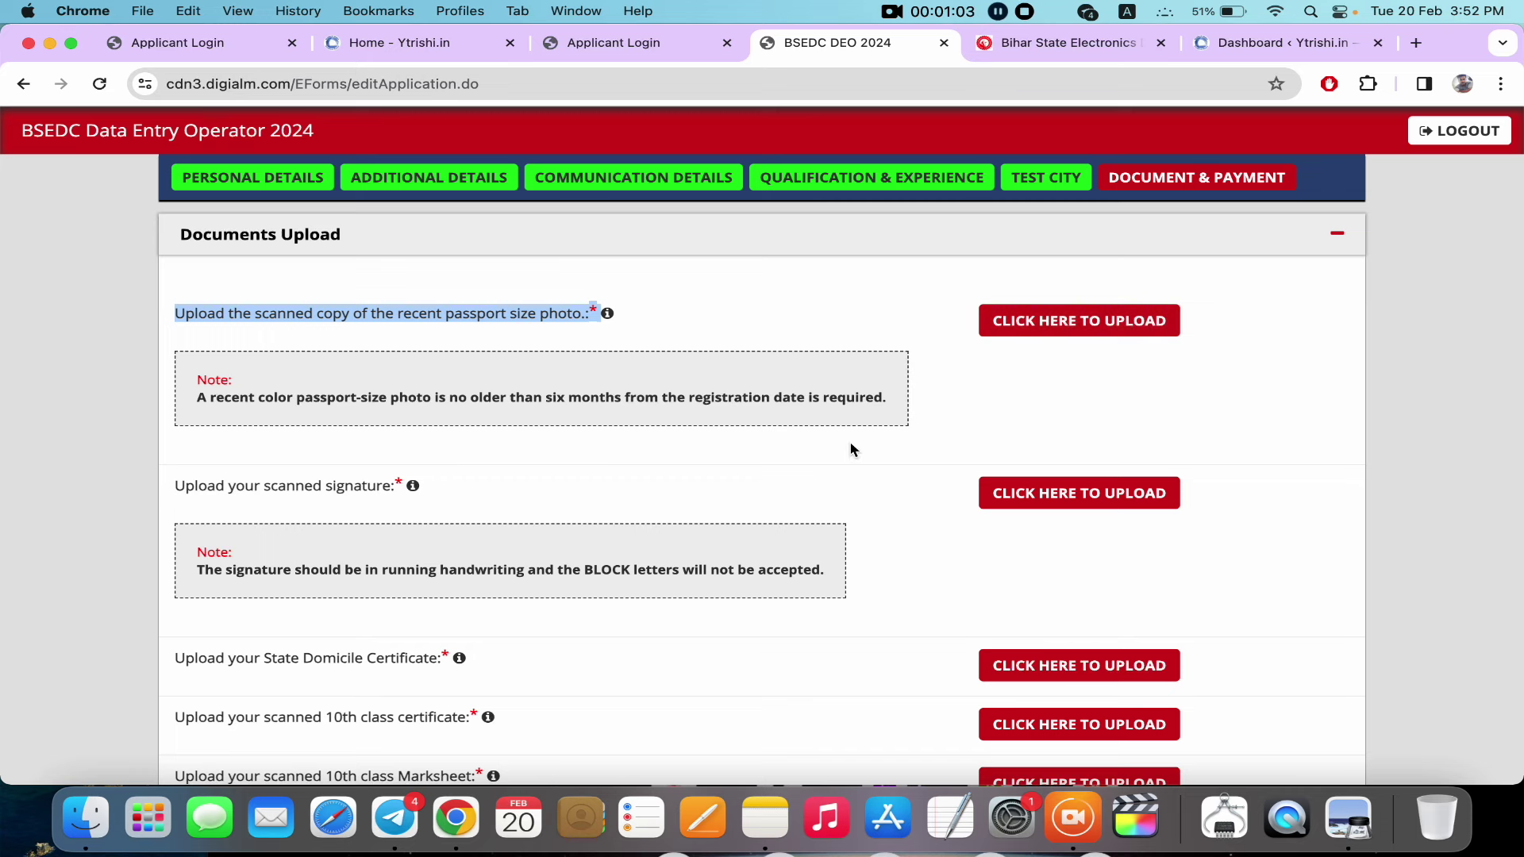
scroll(850, 448, "down", 1)
scroll(850, 448, "up", 1)
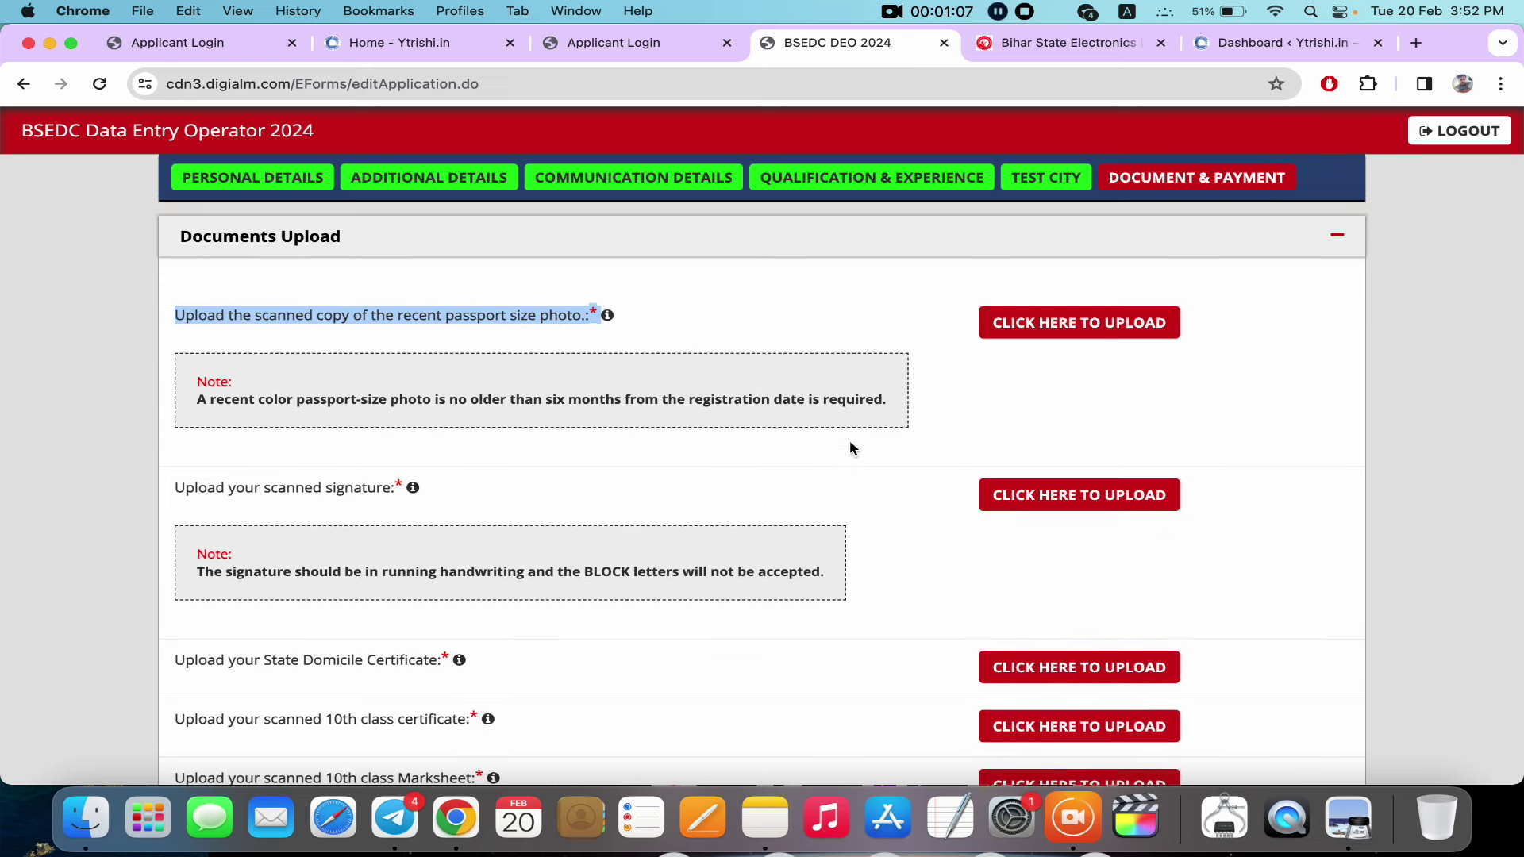
View the image and PDF compression tools on the Ytrishi.in Important Tools page, and return to the BSEDC application form
left_click(414, 49)
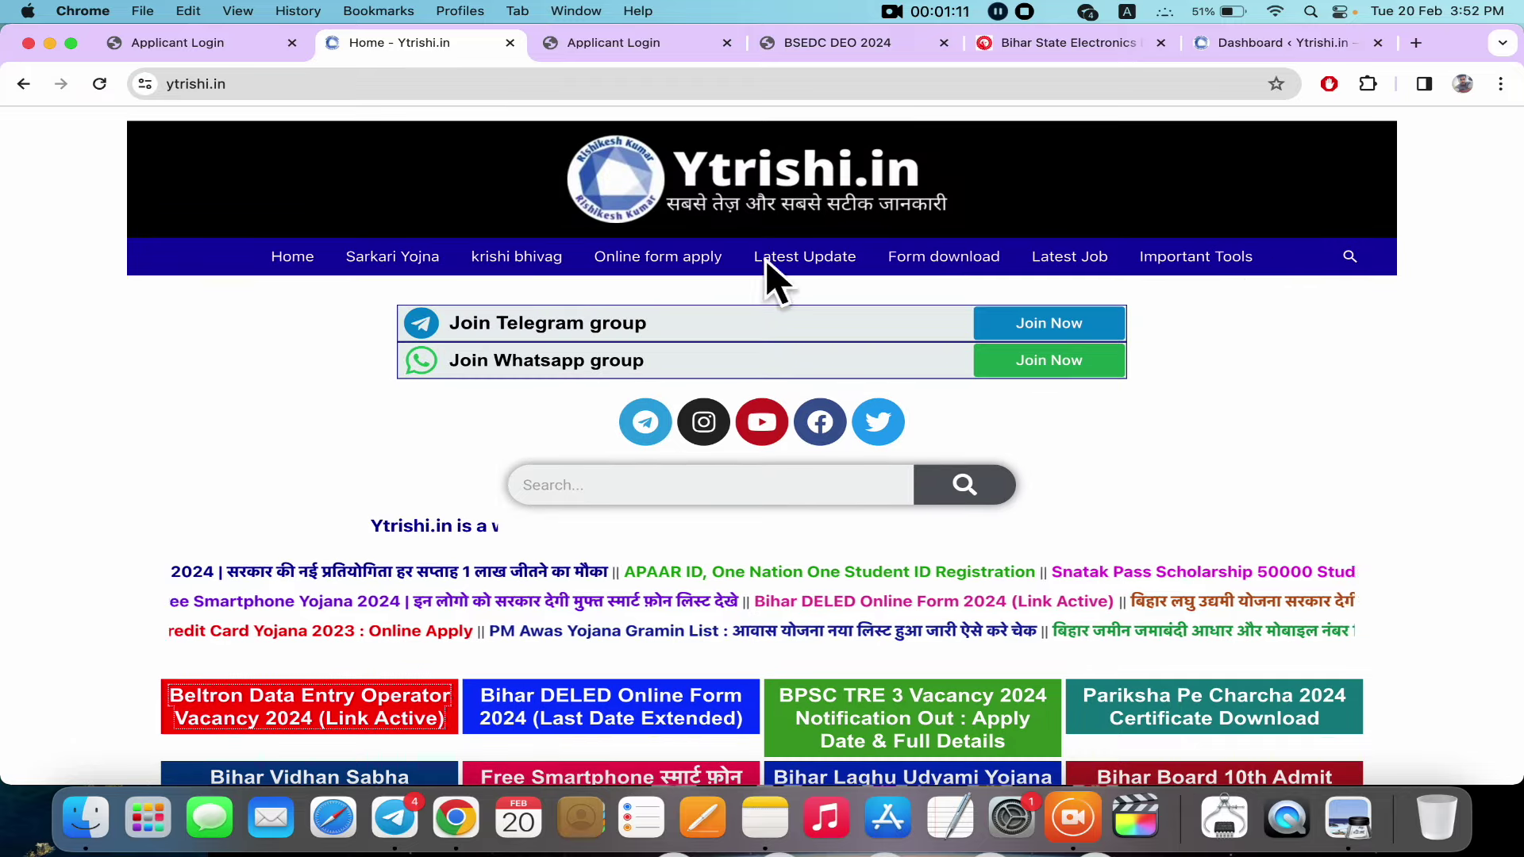
left_click(1188, 270)
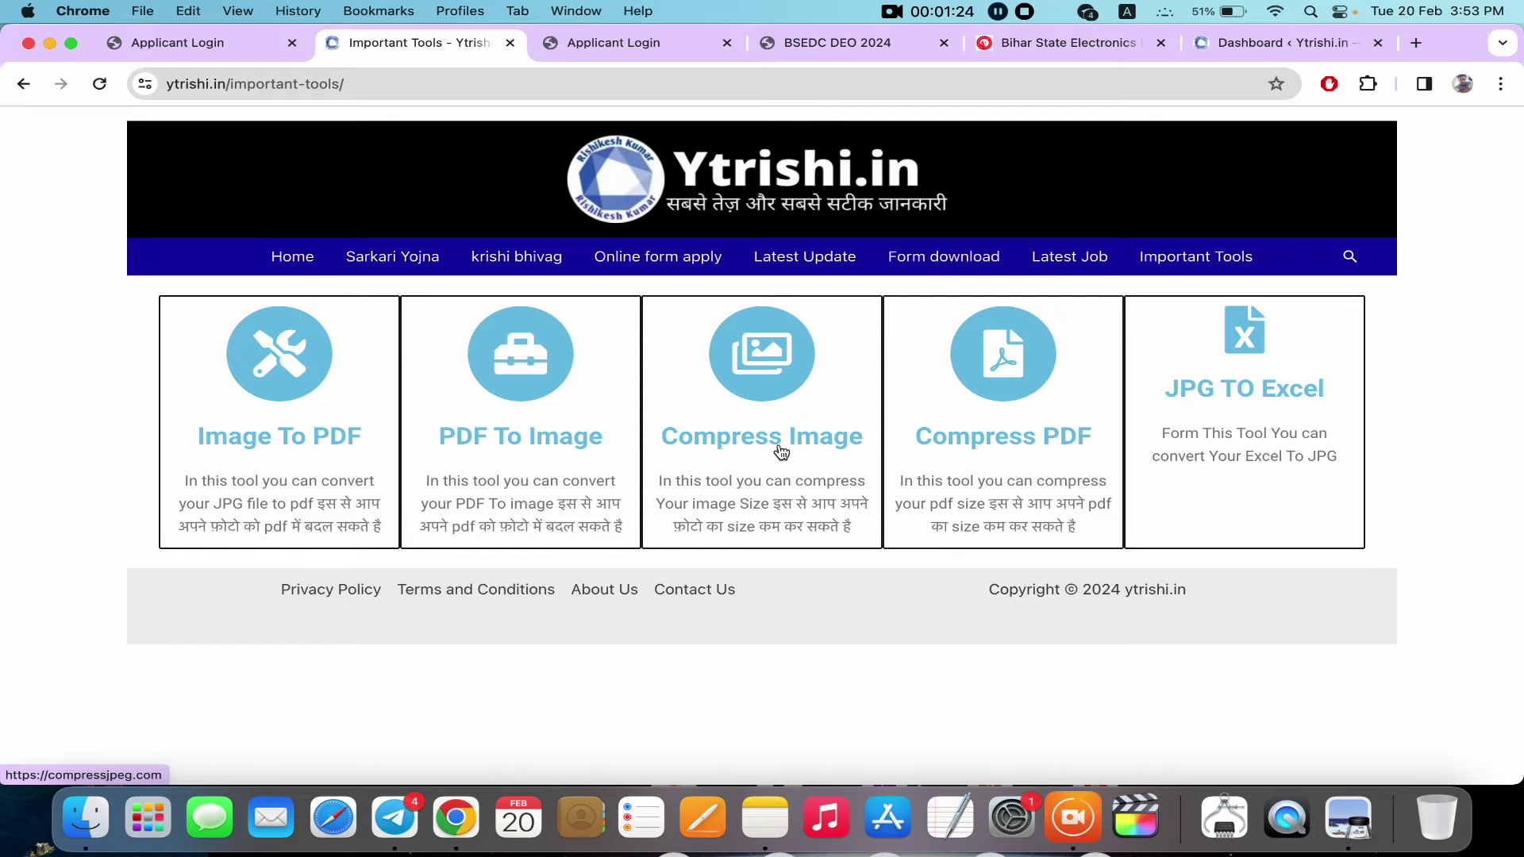
left_click(837, 43)
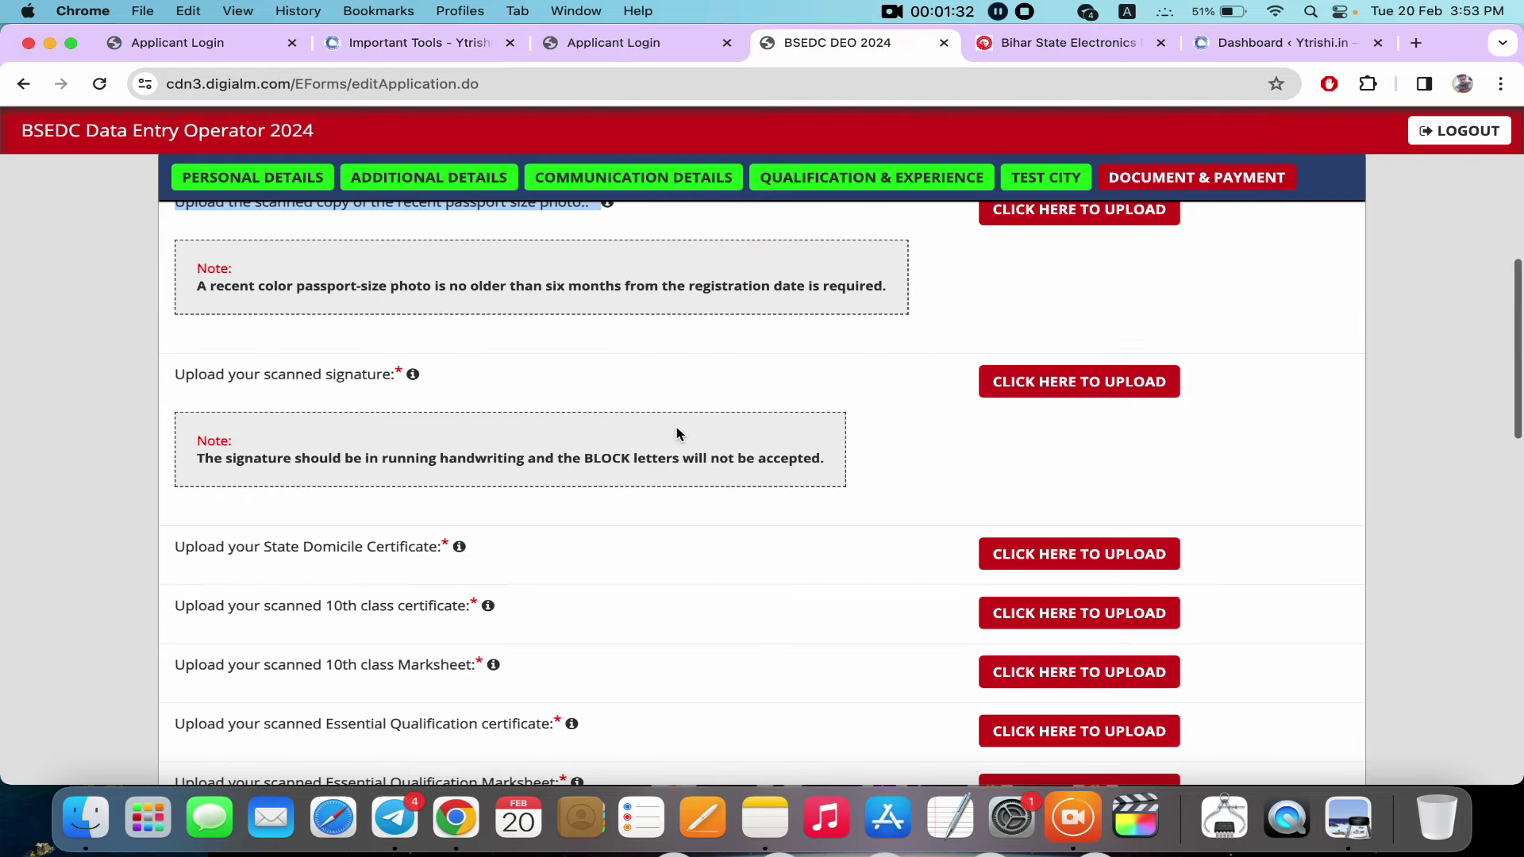
Examine the upload requirements from the scanned signature and domicile certificate through the marksheets to the 1 Year Computer Course Certificate
scroll(677, 434, "down", 2)
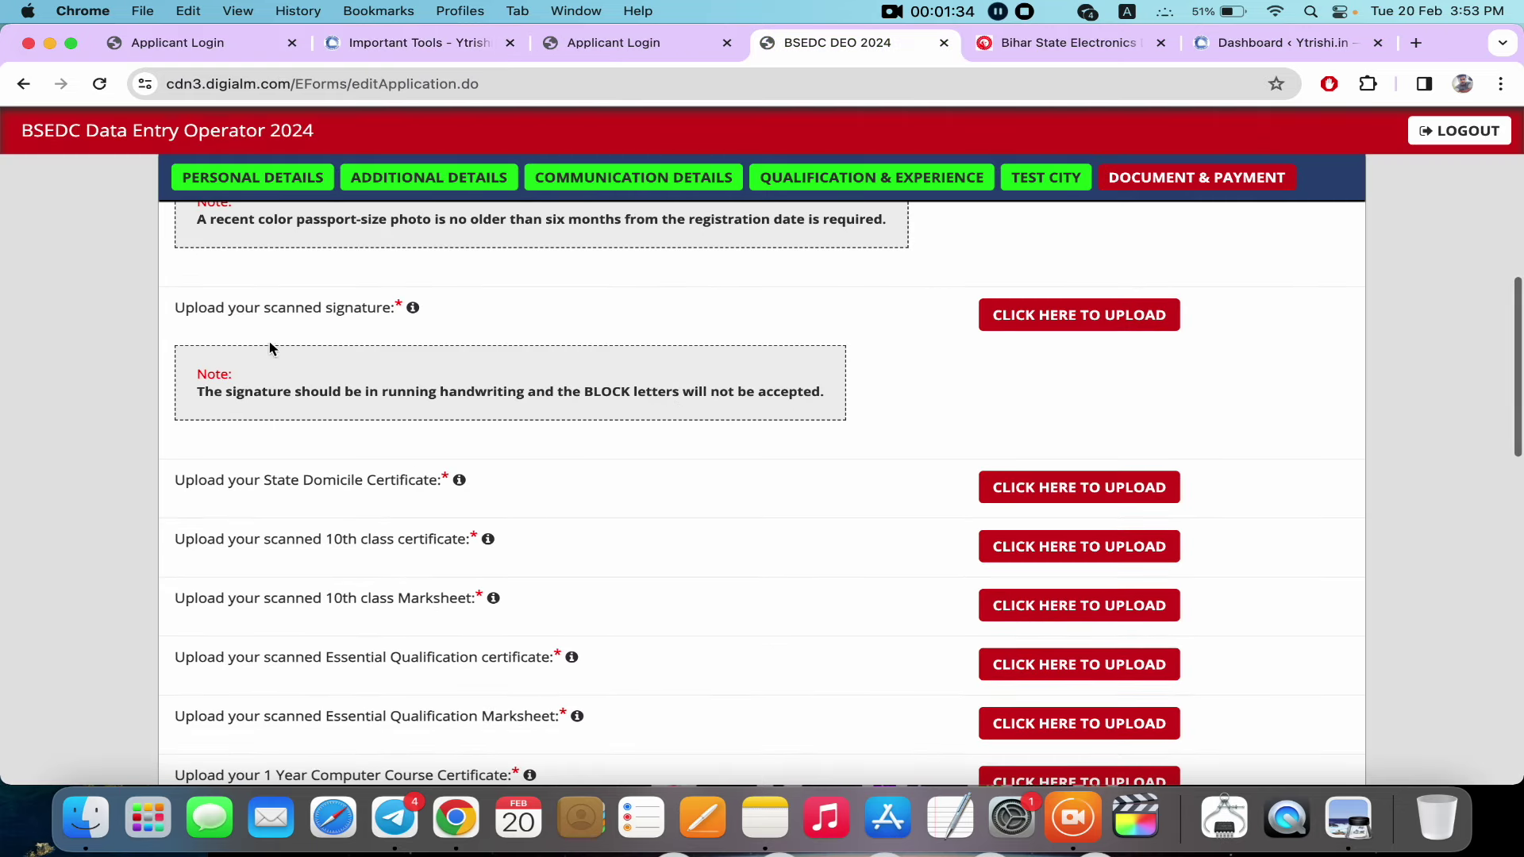
left_click_drag(174, 309, 365, 319)
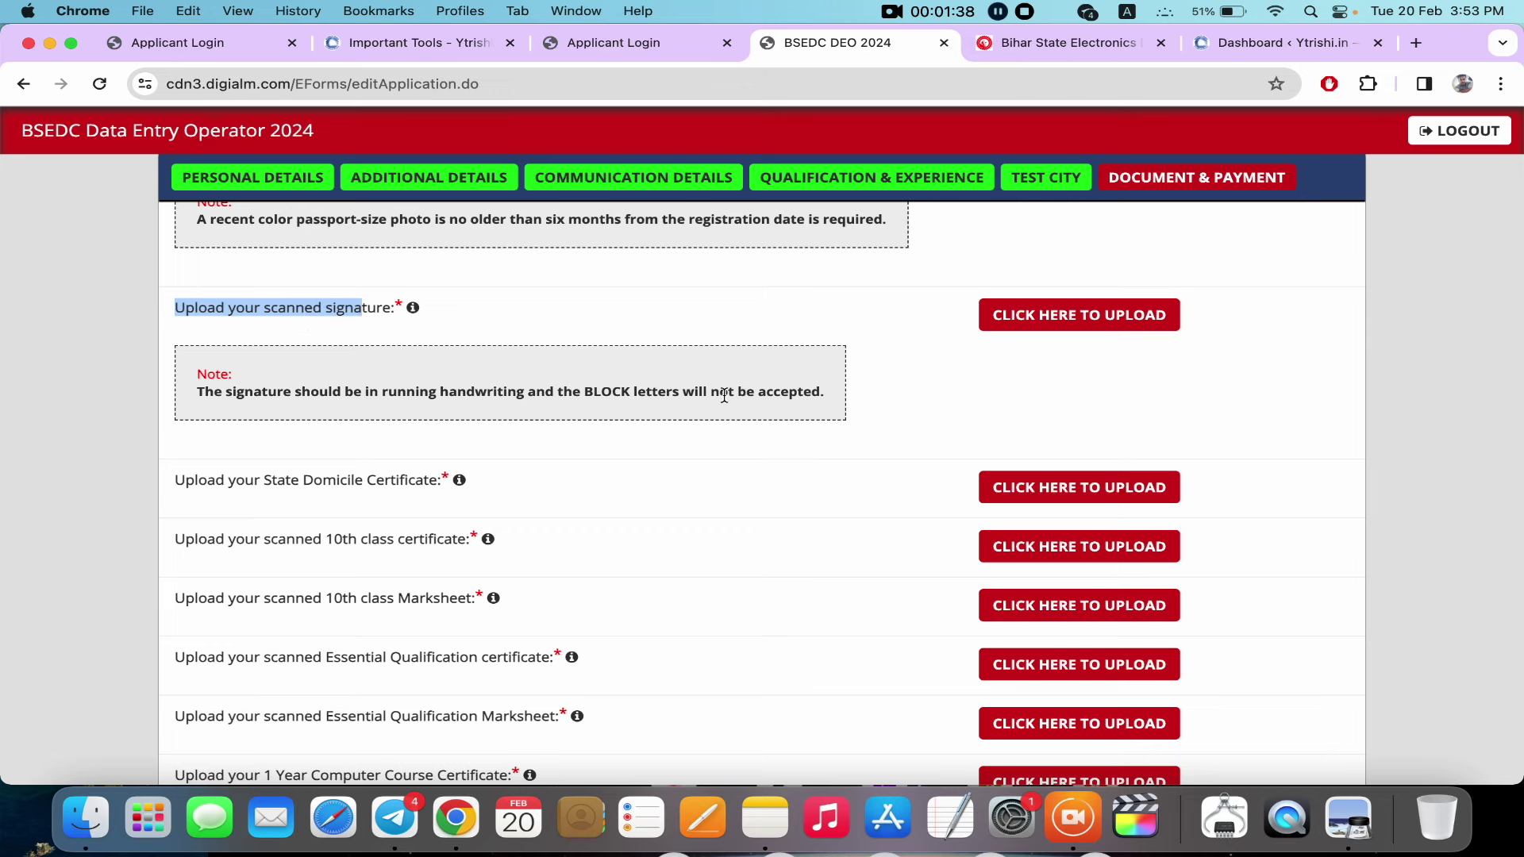
scroll(858, 425, "down", 4)
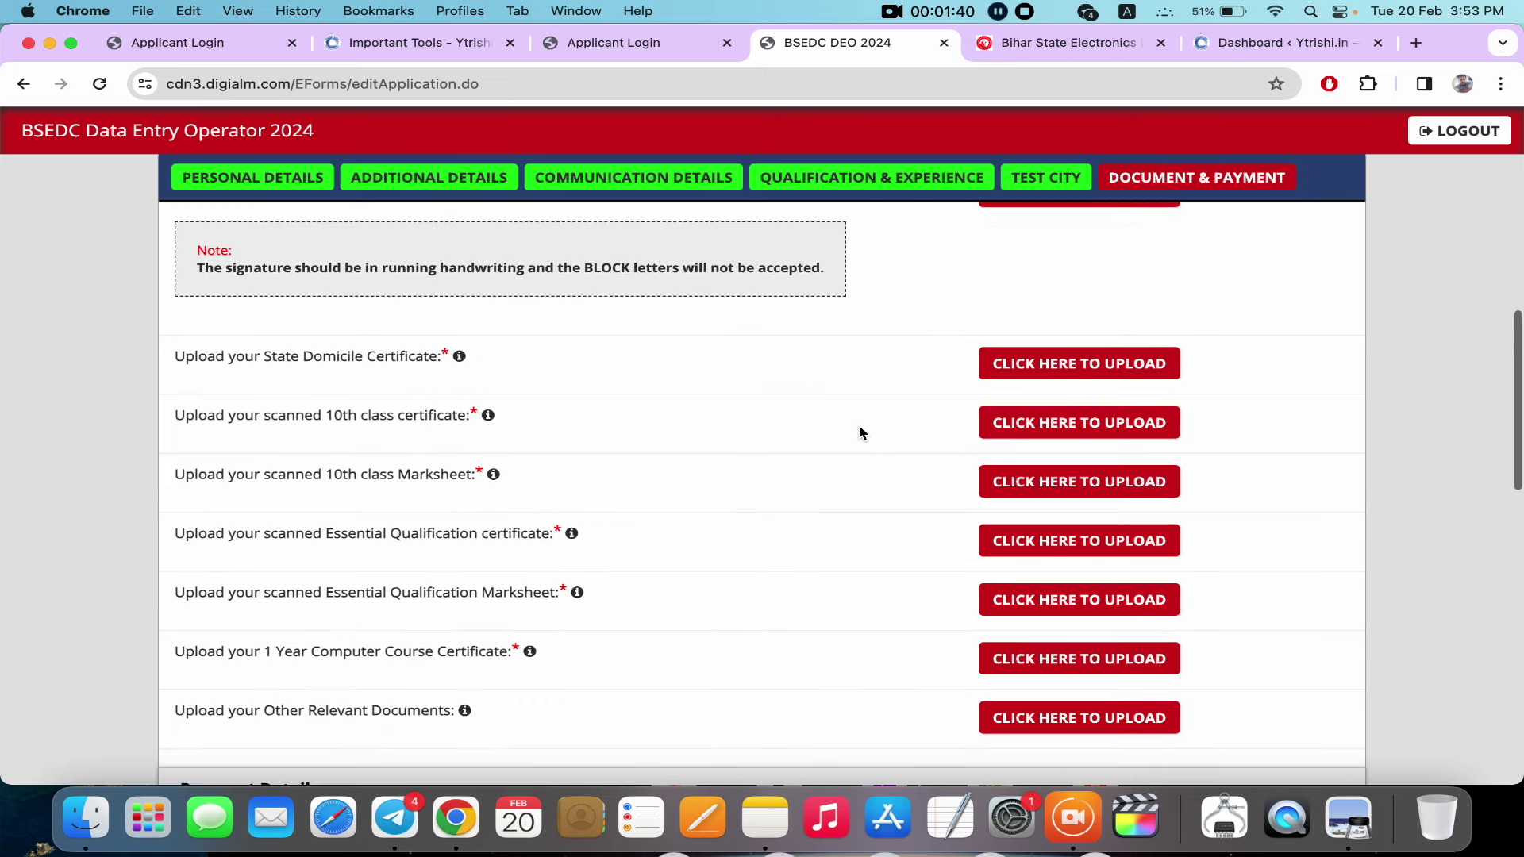
left_click_drag(272, 353, 457, 350)
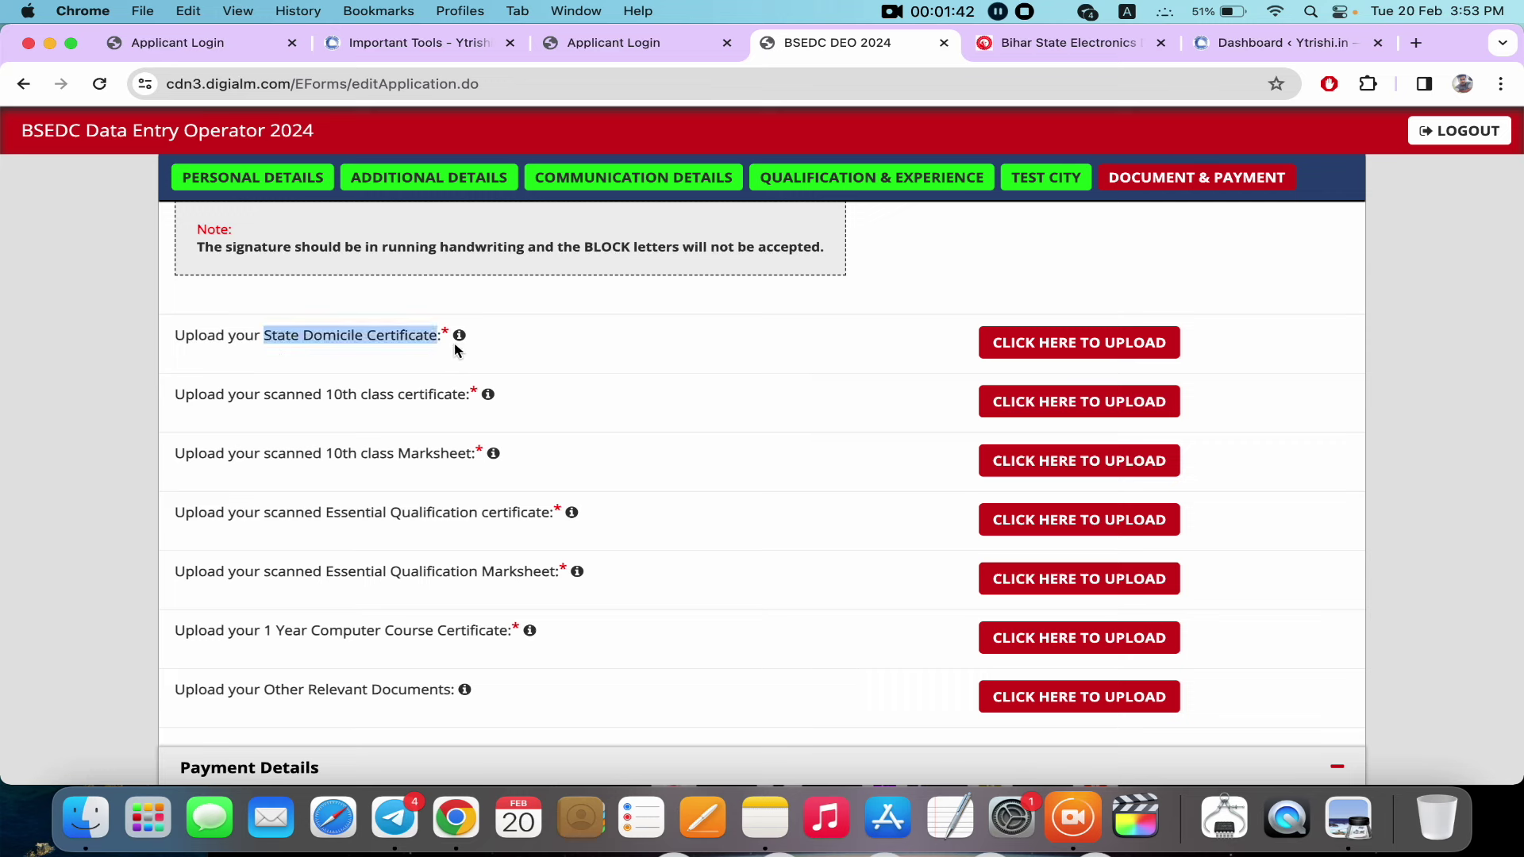
left_click_drag(270, 400, 540, 406)
left_click_drag(249, 467, 468, 466)
left_click_drag(304, 518, 590, 517)
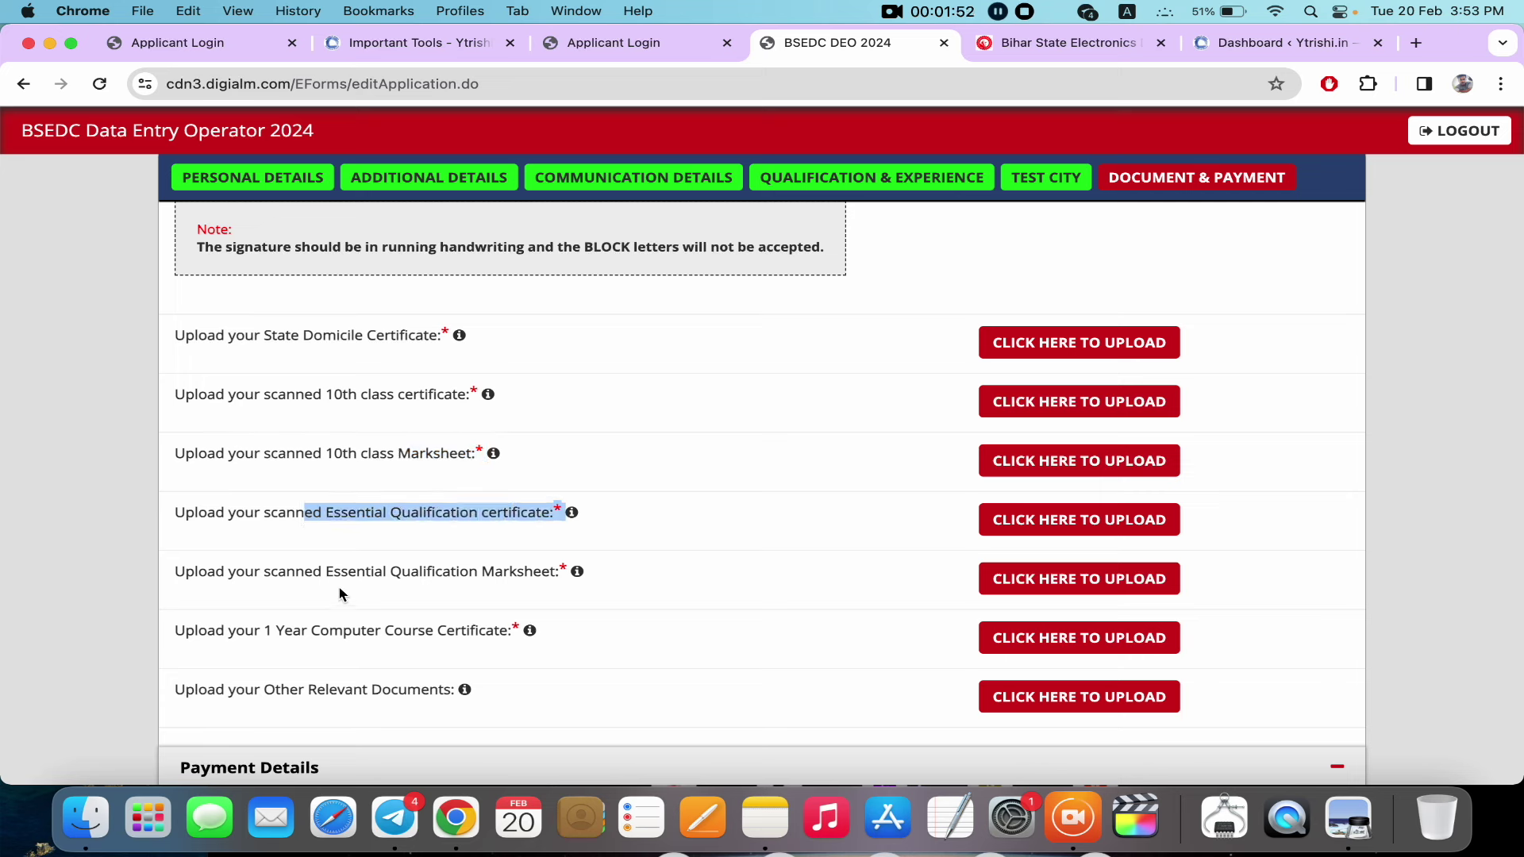
left_click_drag(322, 581, 512, 581)
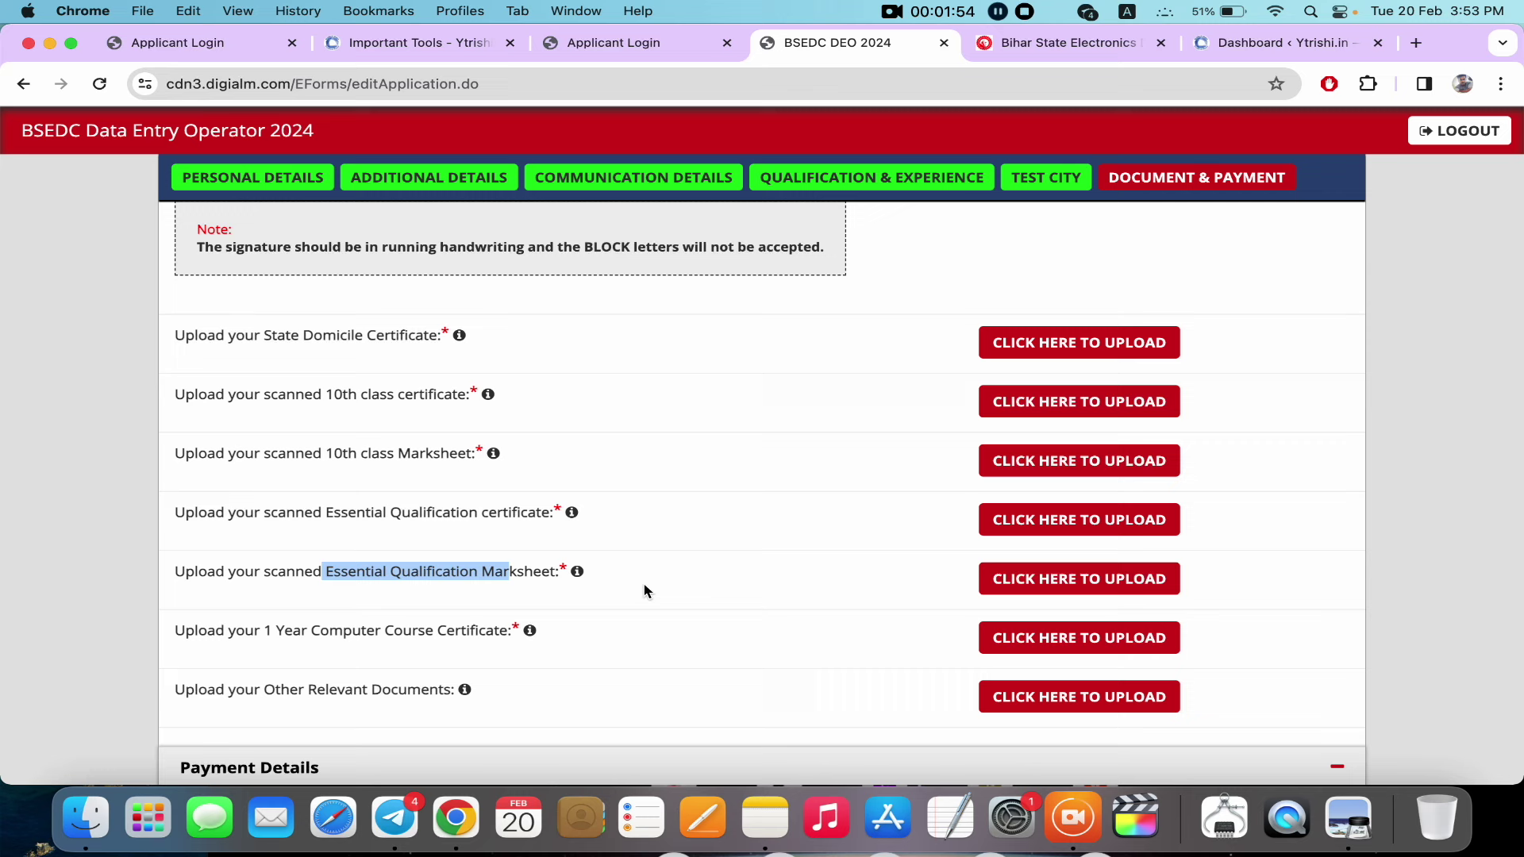
left_click_drag(238, 635, 435, 635)
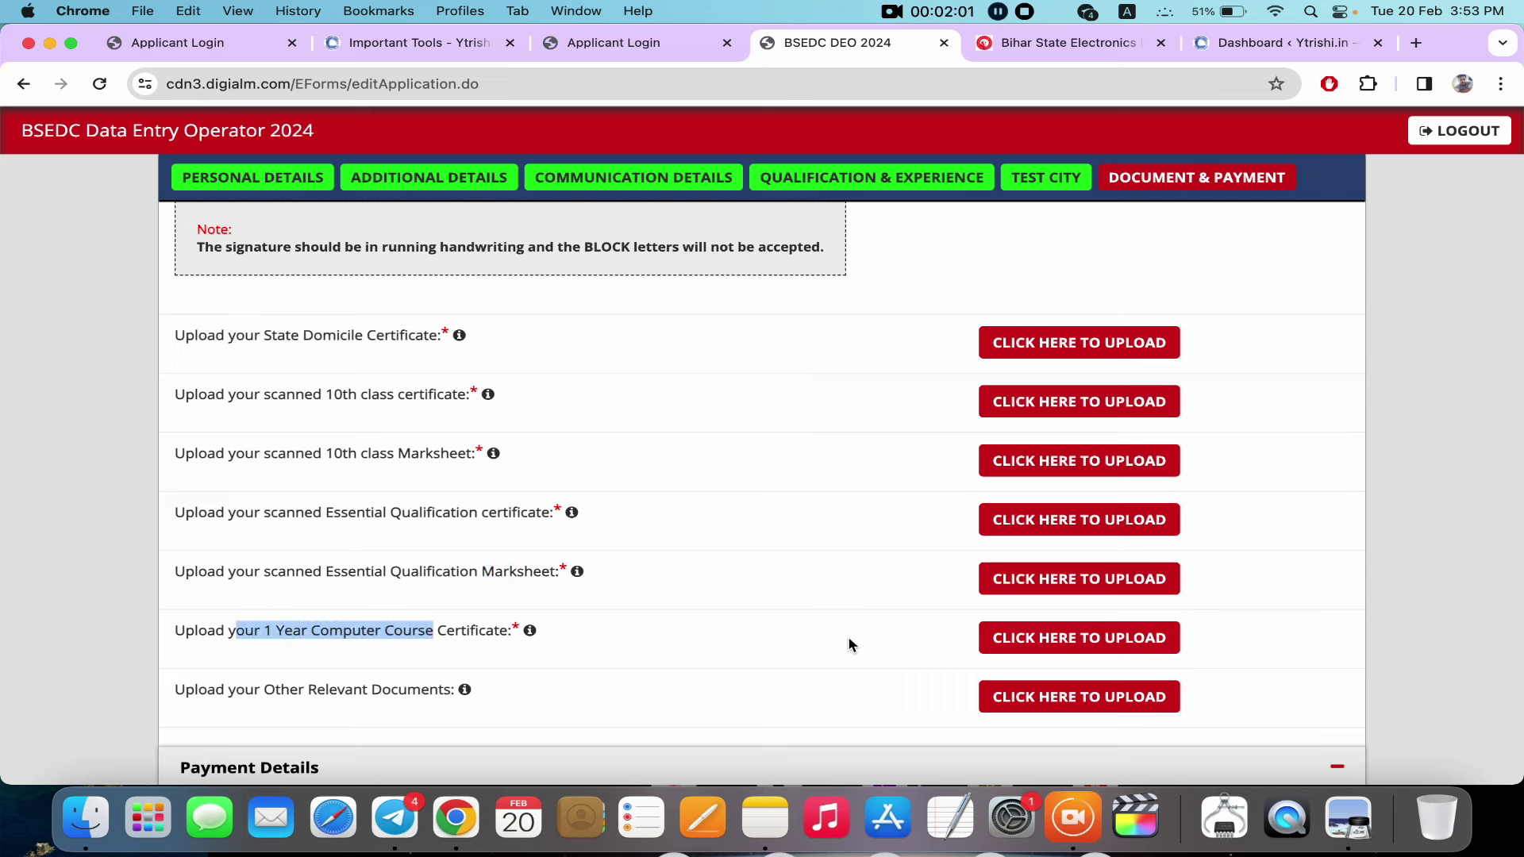
Examine the Other Relevant Documents upload row, and the candidate's name and applicable registration fee in the Payment Details section
scroll(775, 651, "down", 2)
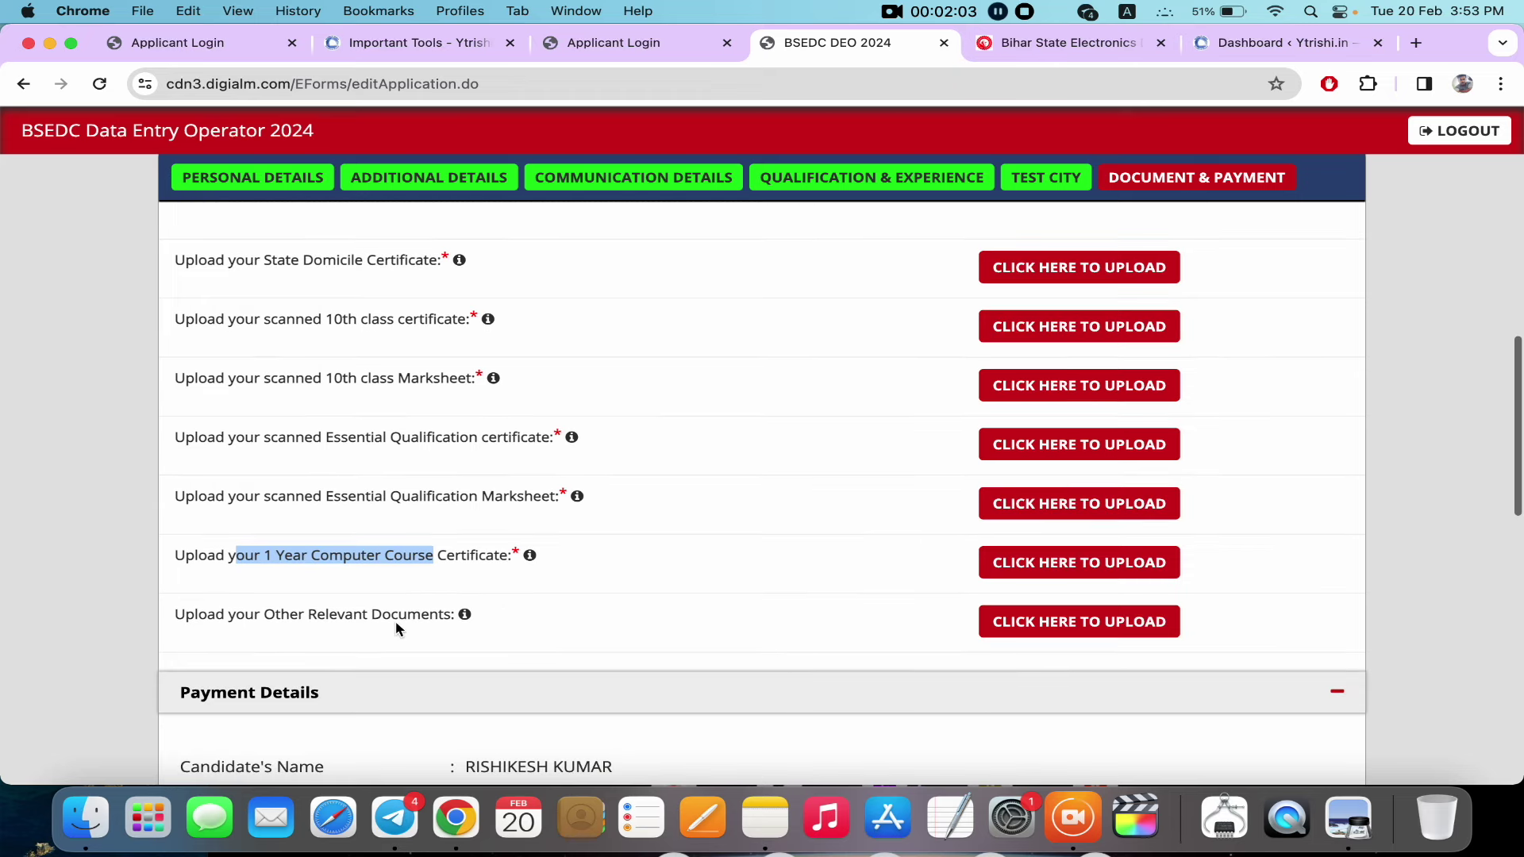
left_click(213, 623)
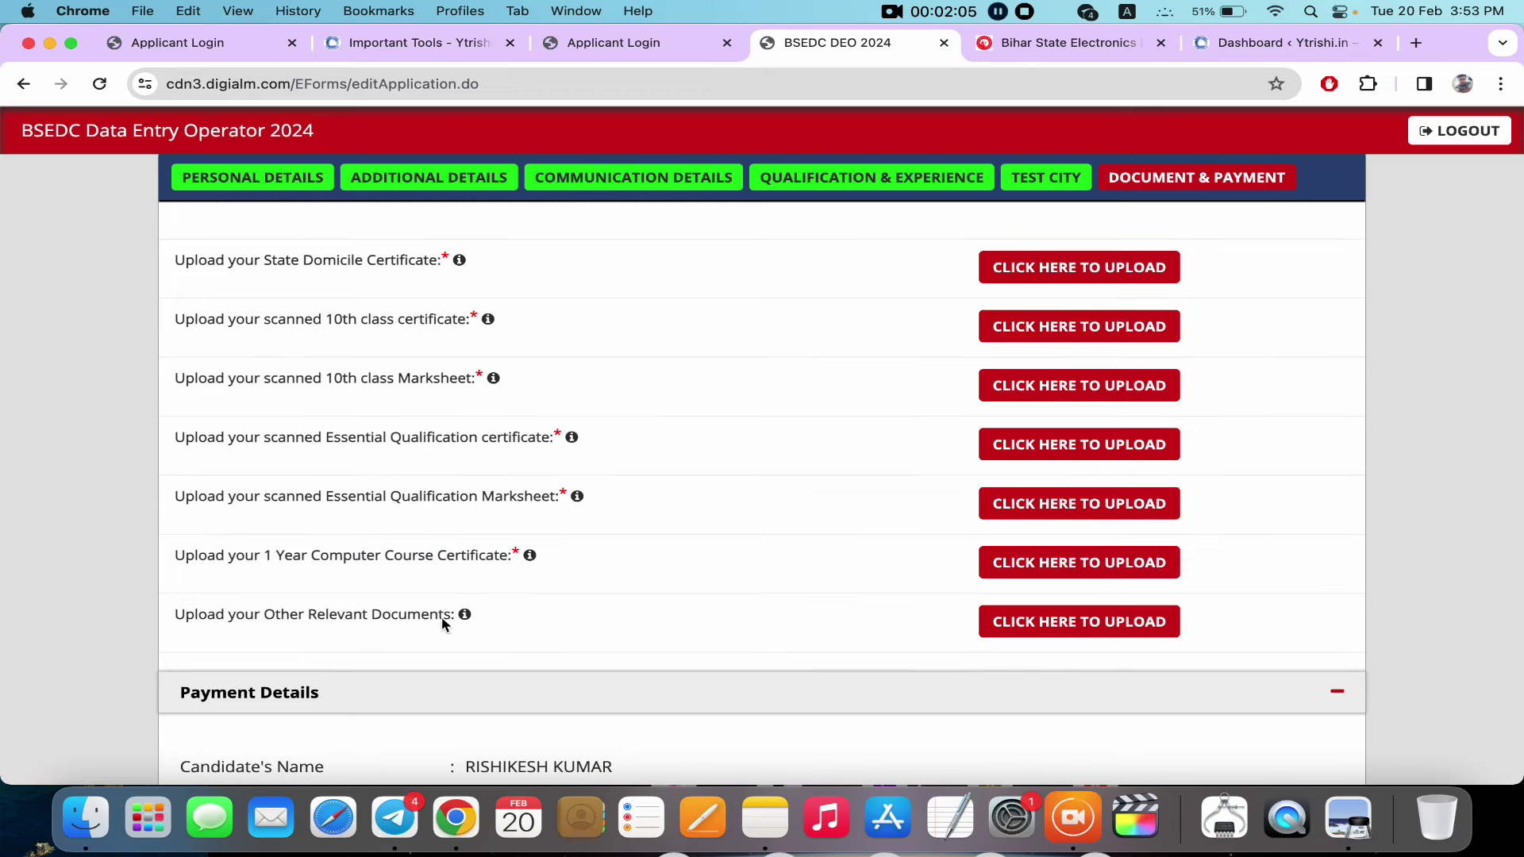
scroll(934, 648, "down", 10)
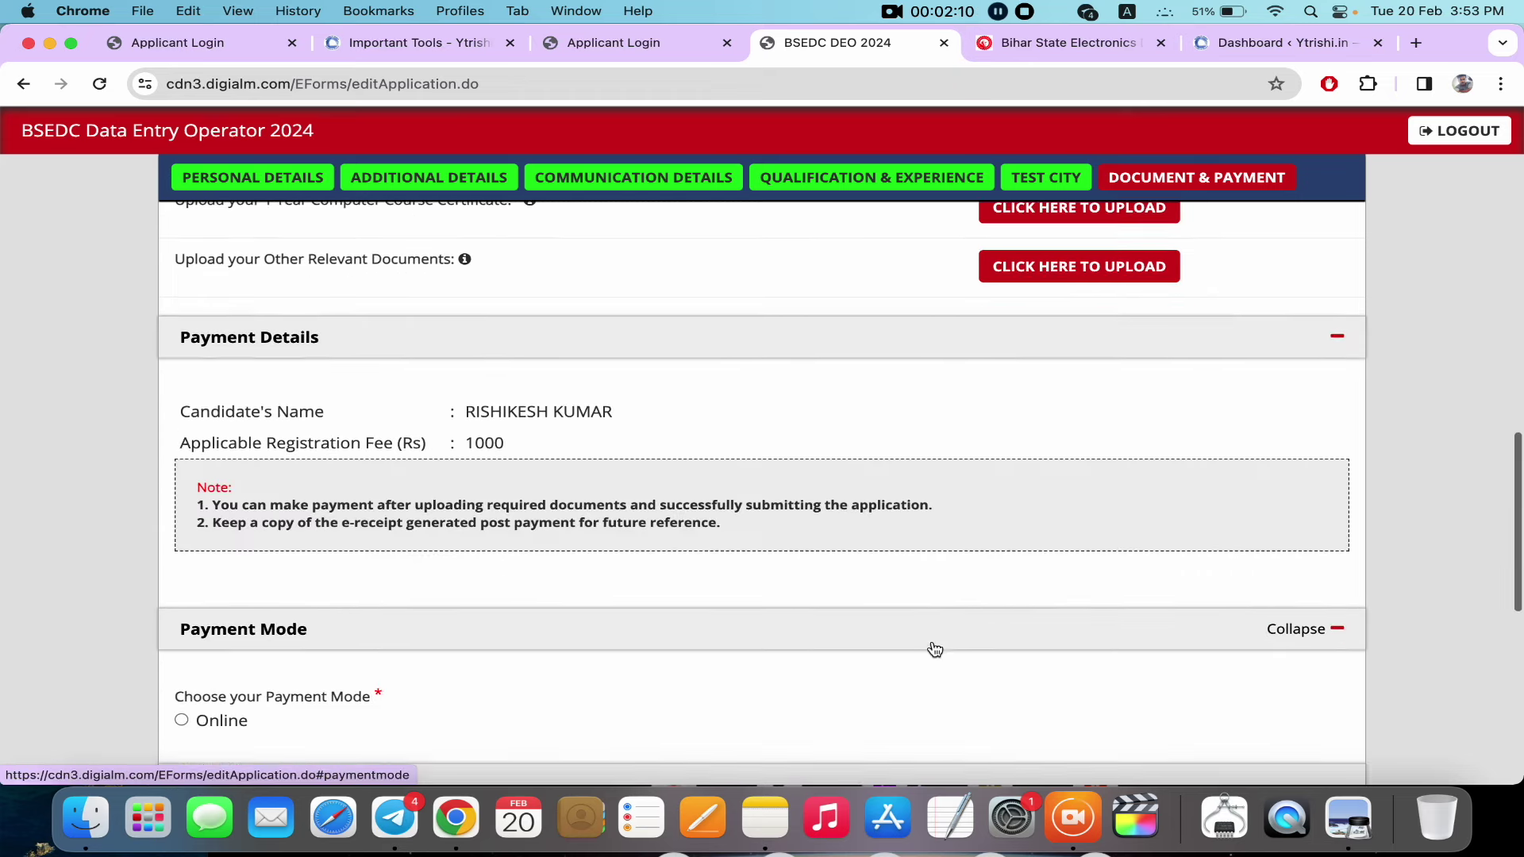
left_click_drag(377, 387, 728, 392)
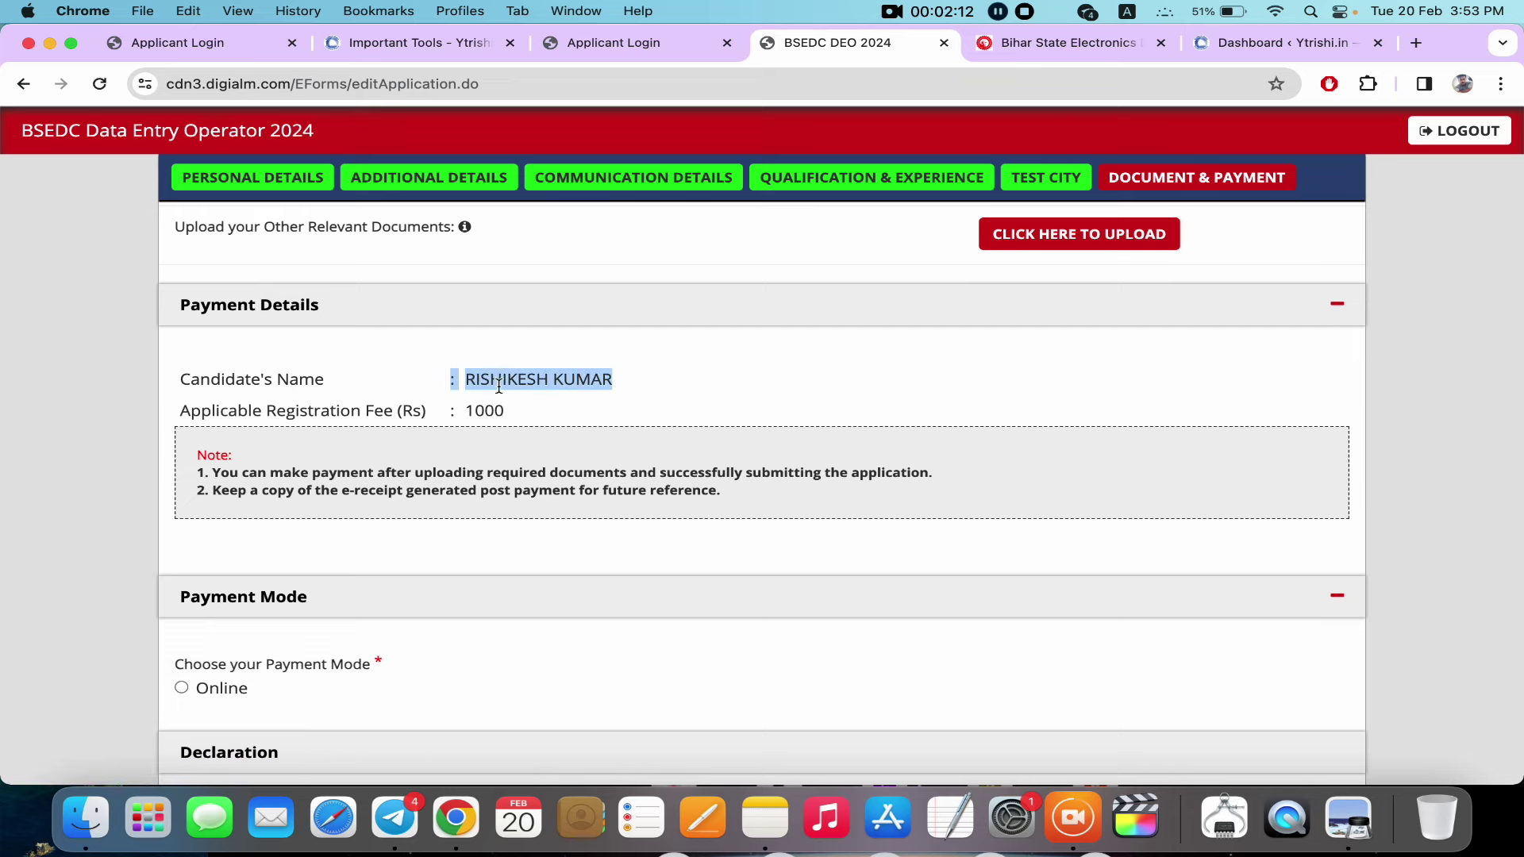
left_click_drag(475, 381, 695, 429)
left_click(563, 426)
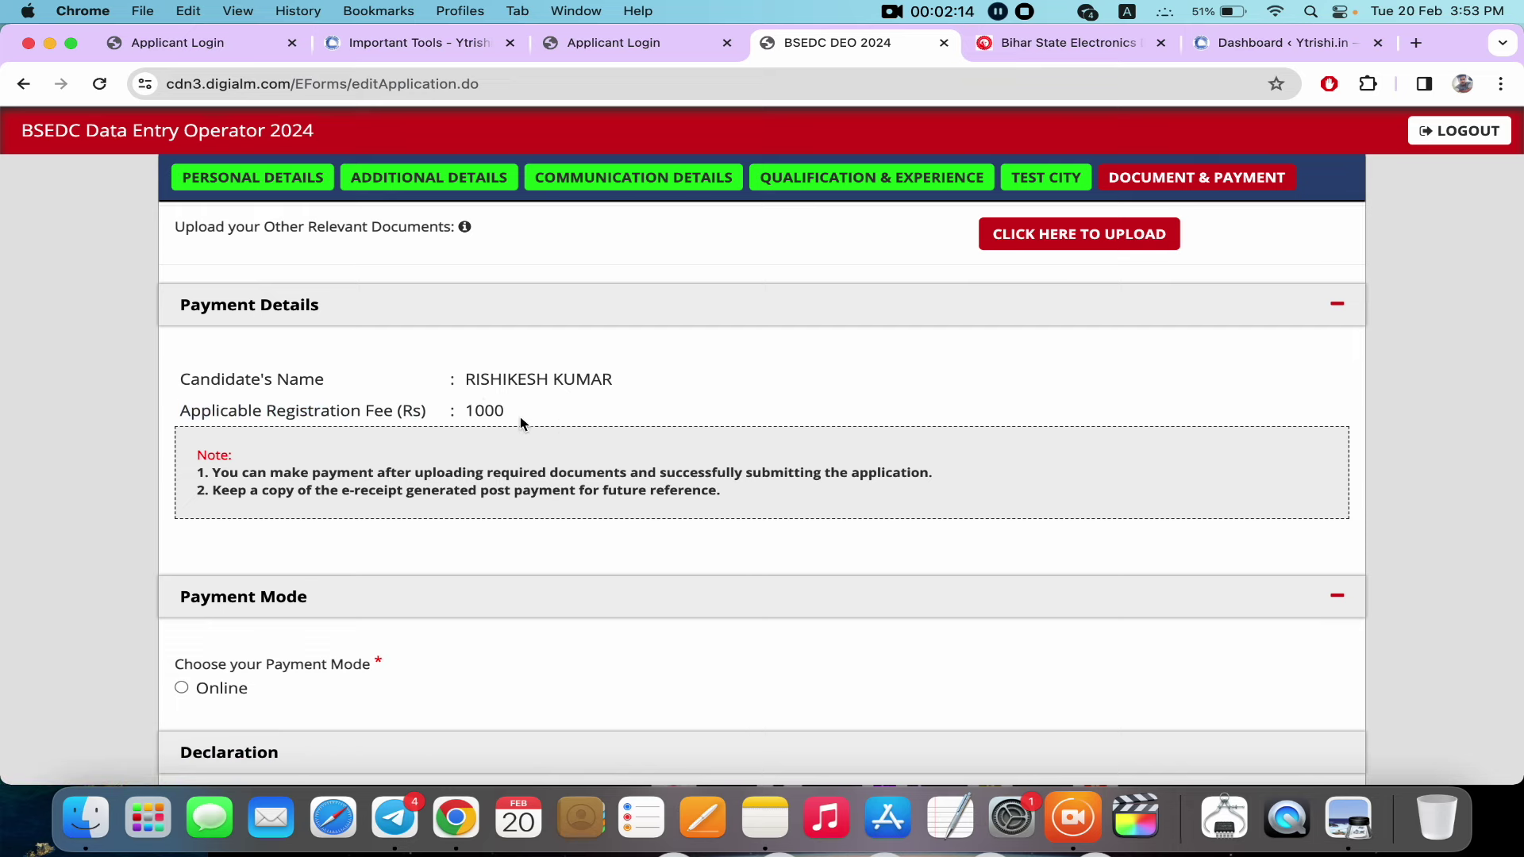
left_click_drag(524, 423, 437, 416)
Examine the payment mode choice, the declaration statements, the captcha, and the preview and submit options at the end of the application
scroll(478, 414, "down", 10)
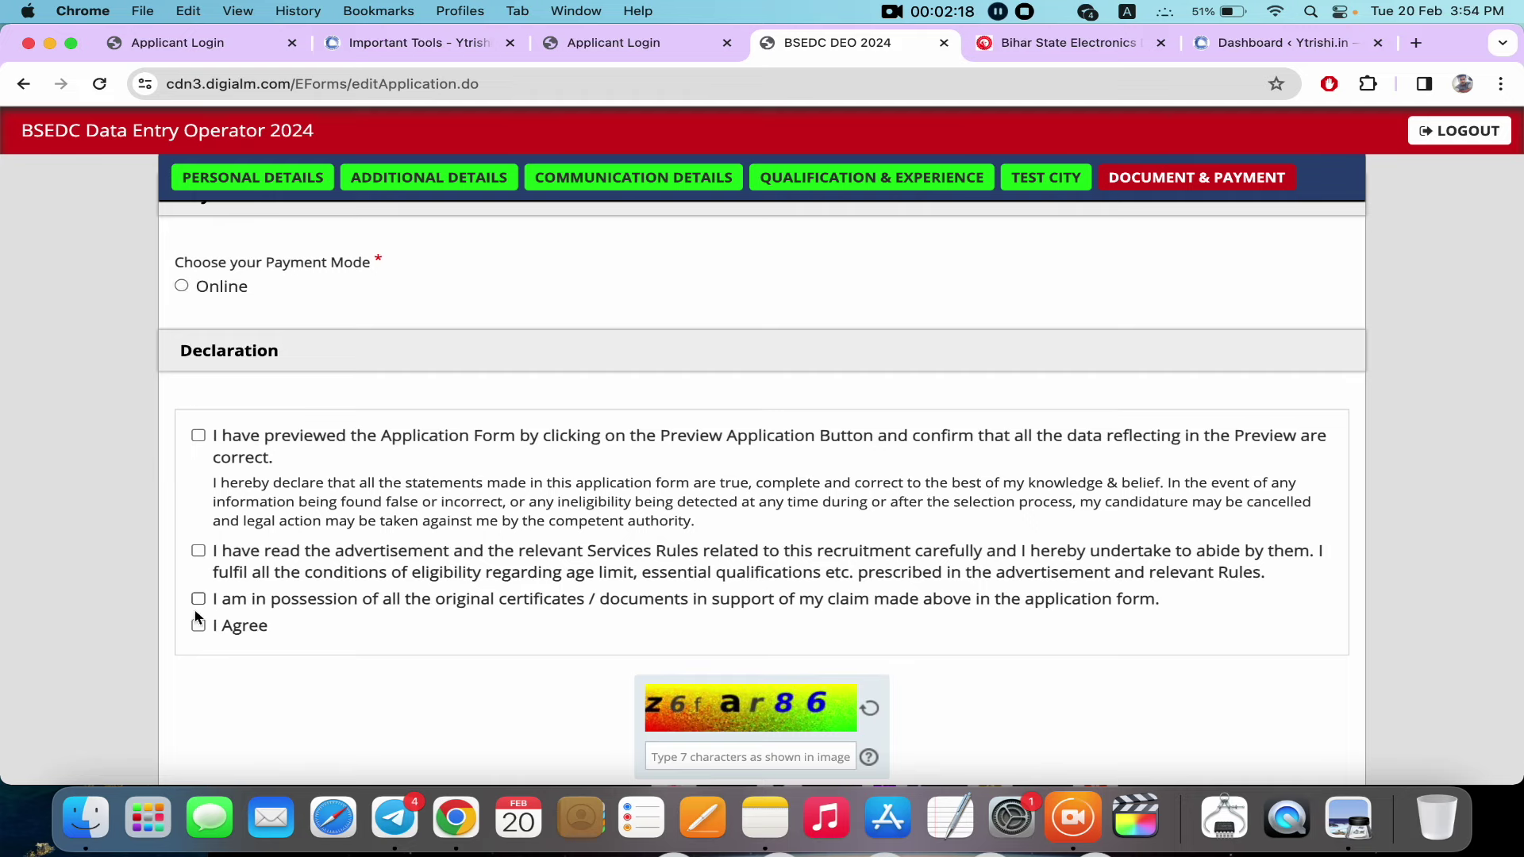
scroll(477, 643, "down", 5)
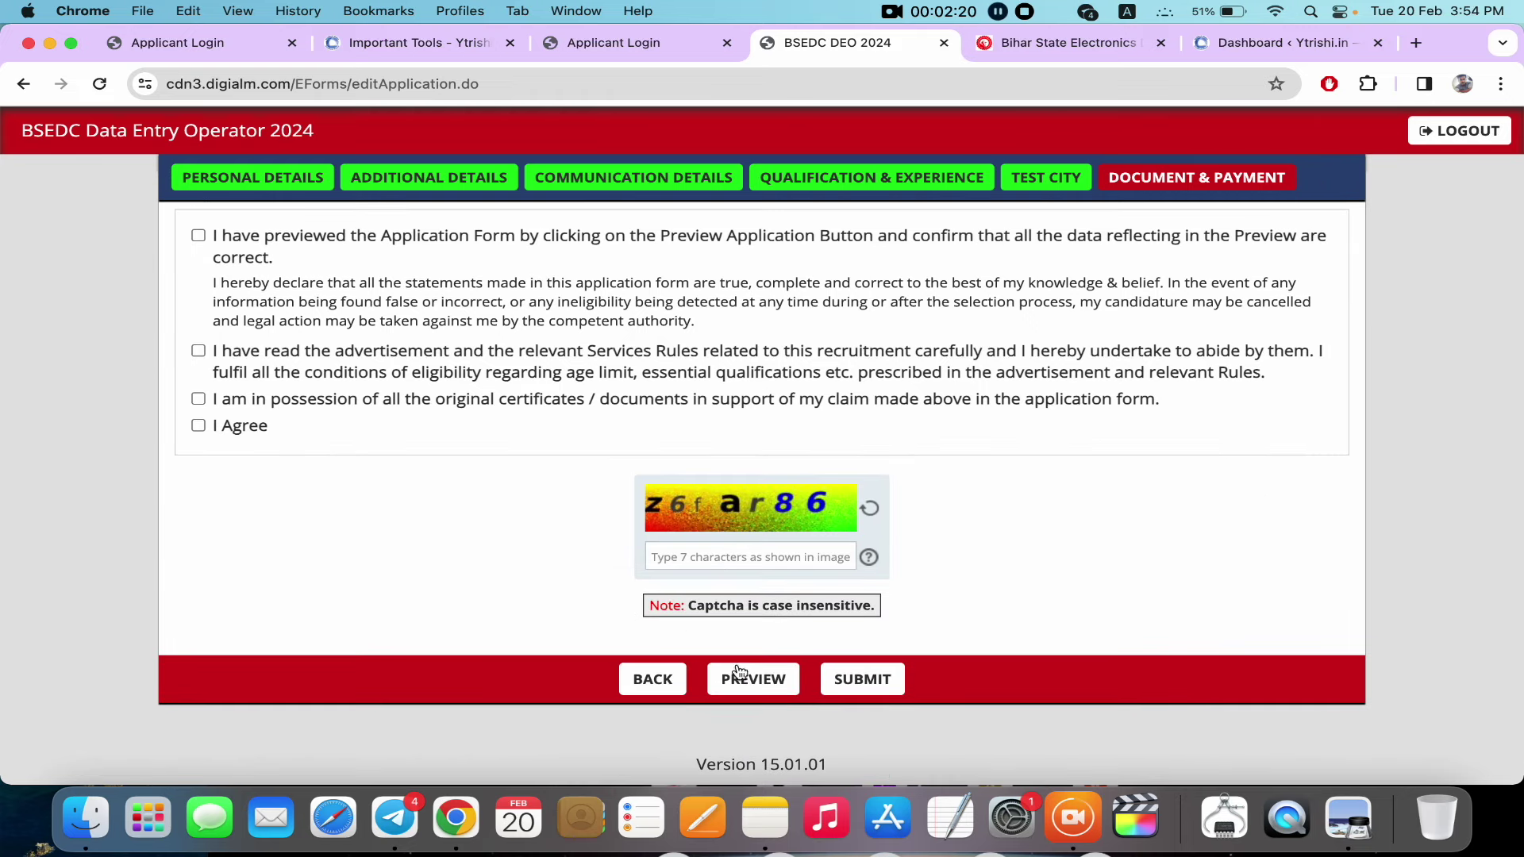
left_click(760, 694)
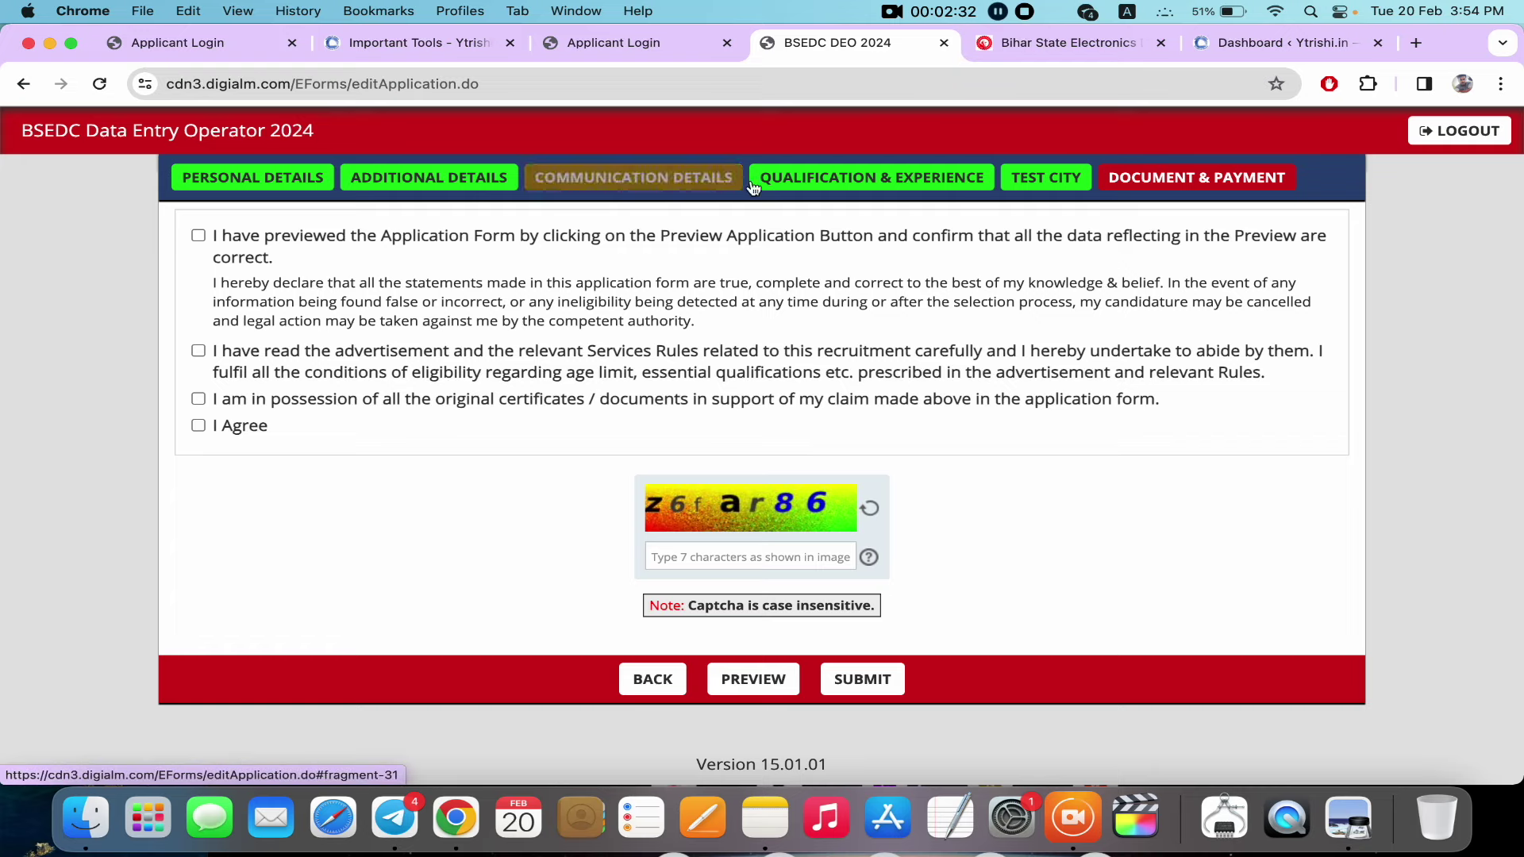
Switch to the Bihar State Electronics Development Corporation (BELTRON) website and view the beginning of its home page
left_click(1037, 46)
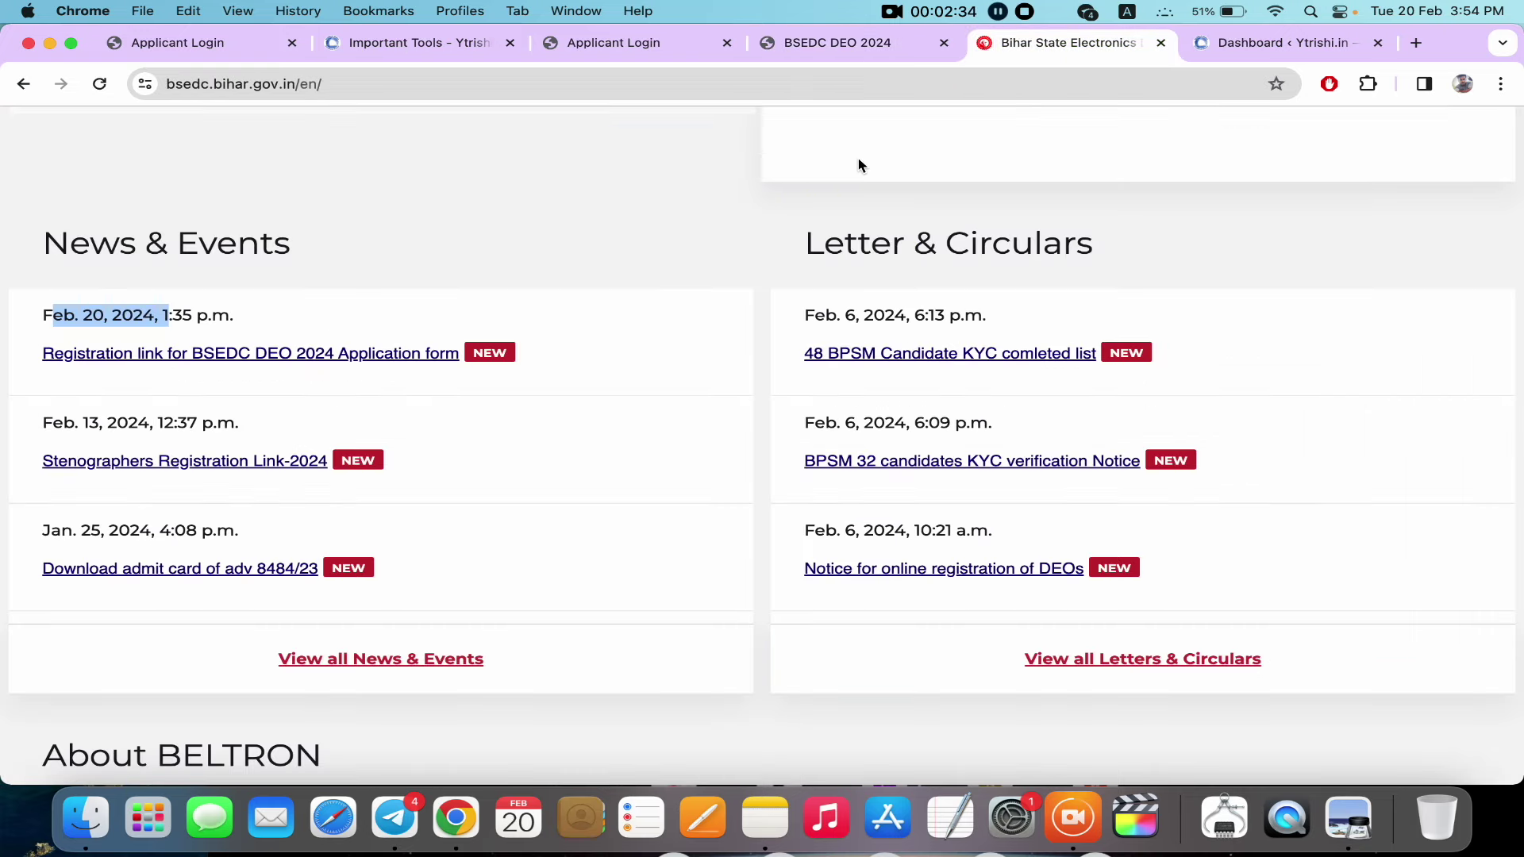
scroll(859, 165, "up", 15)
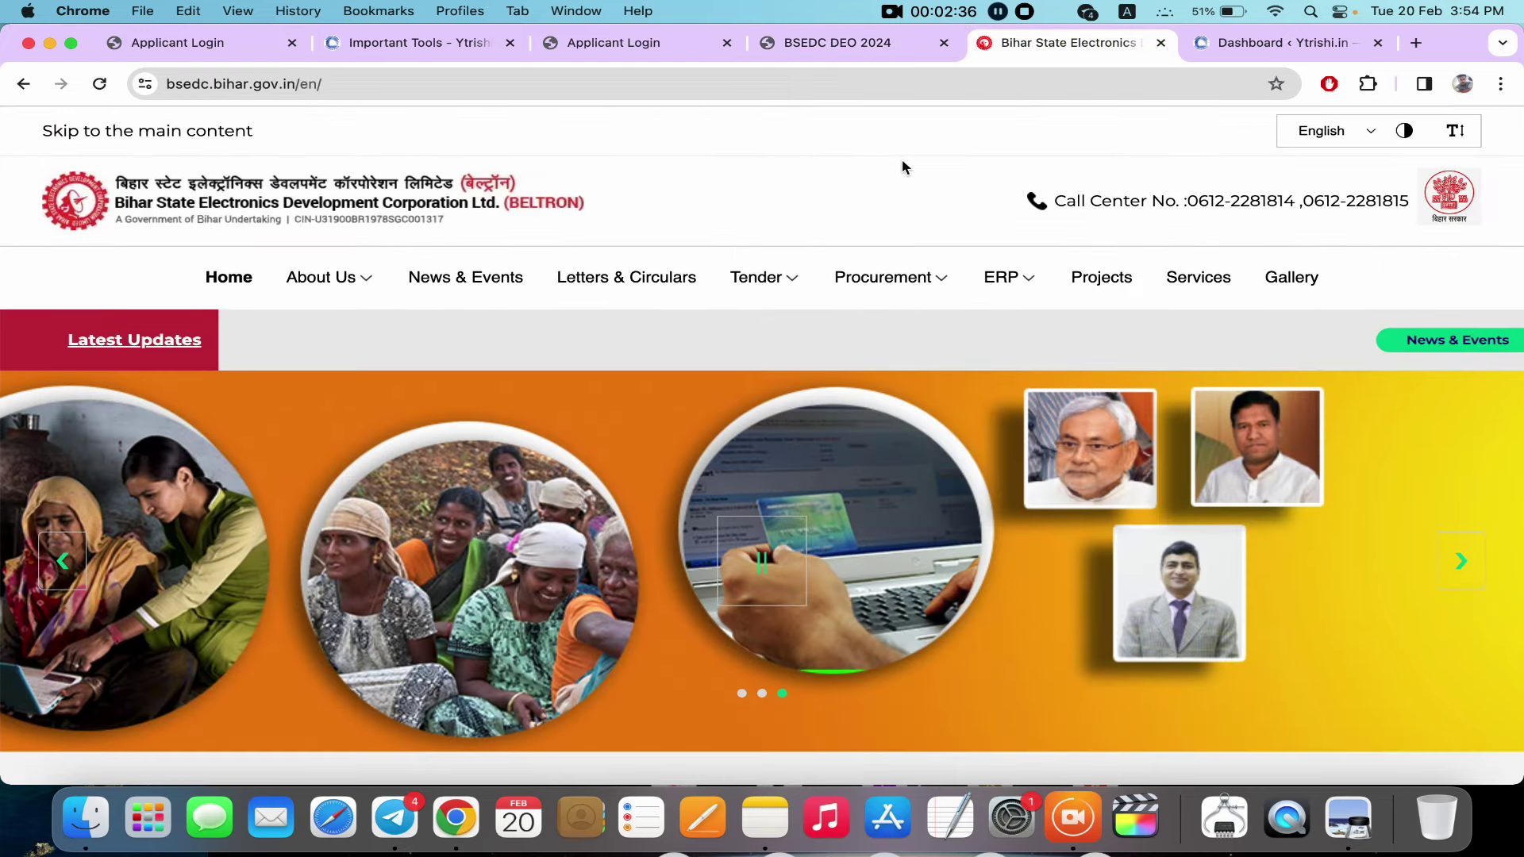